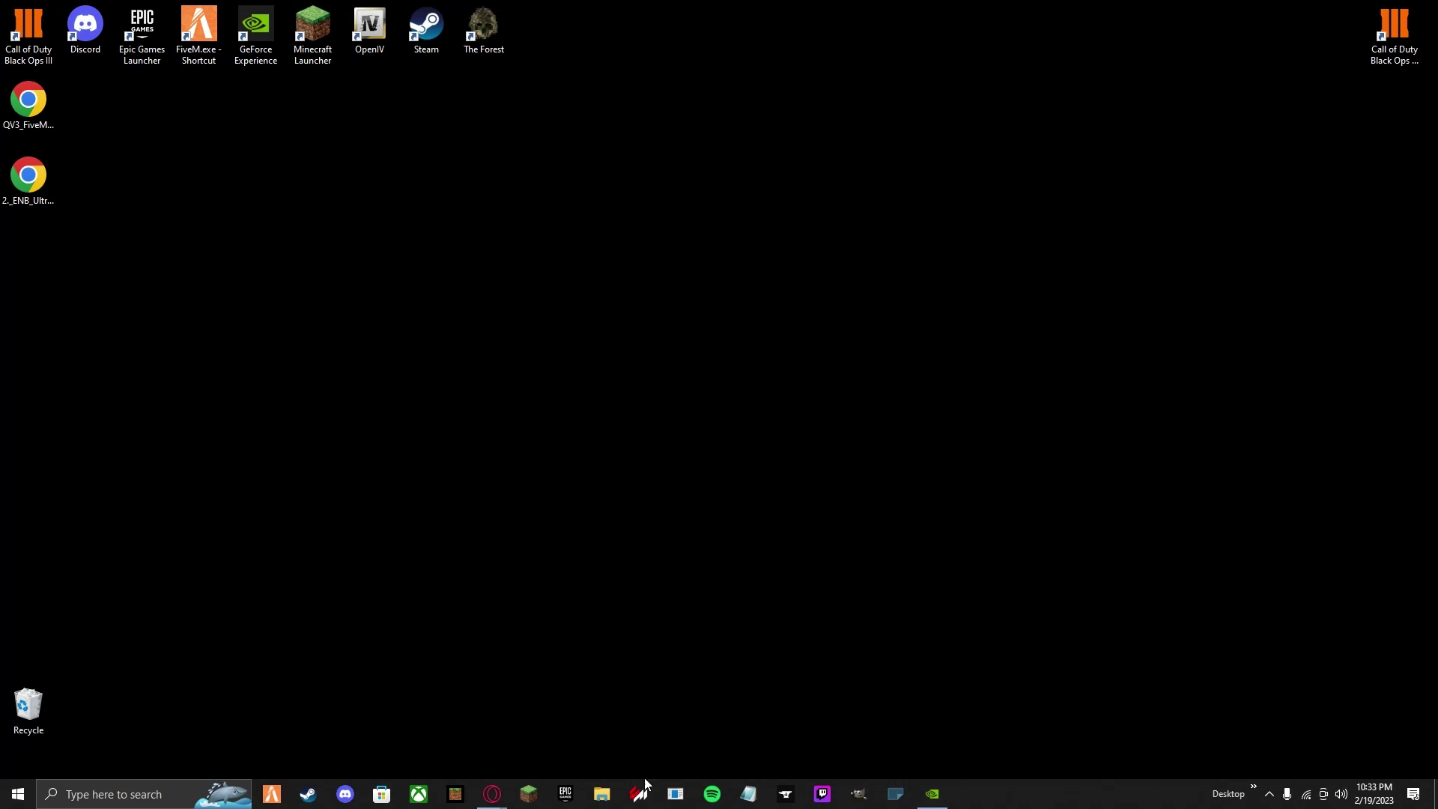
# Step: Open the QuantV FiveM zip from Recent files, then minimize File Explorer to reveal the desktop
pyautogui.click(602, 794)
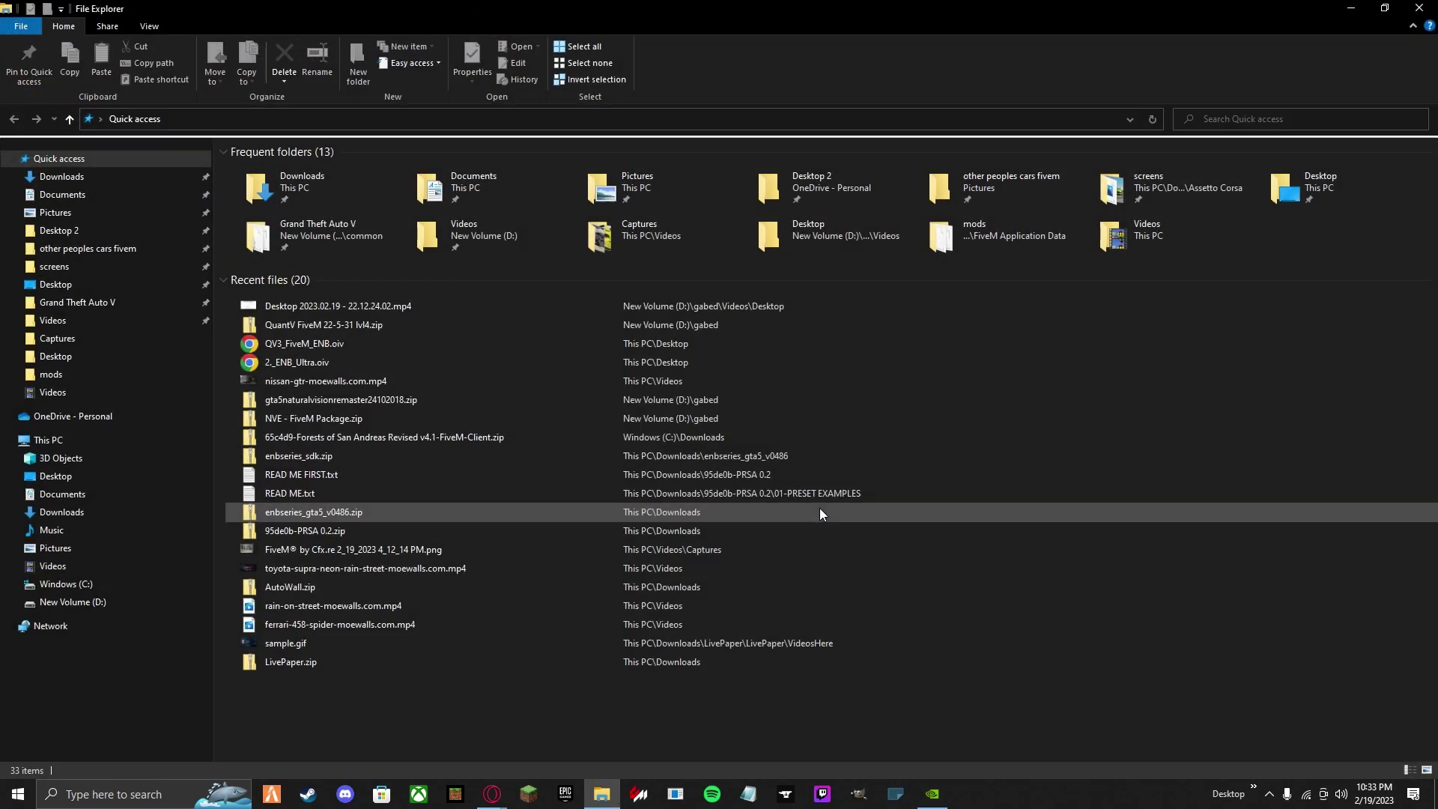
pyautogui.doubleClick(366, 324)
pyautogui.click(1351, 9)
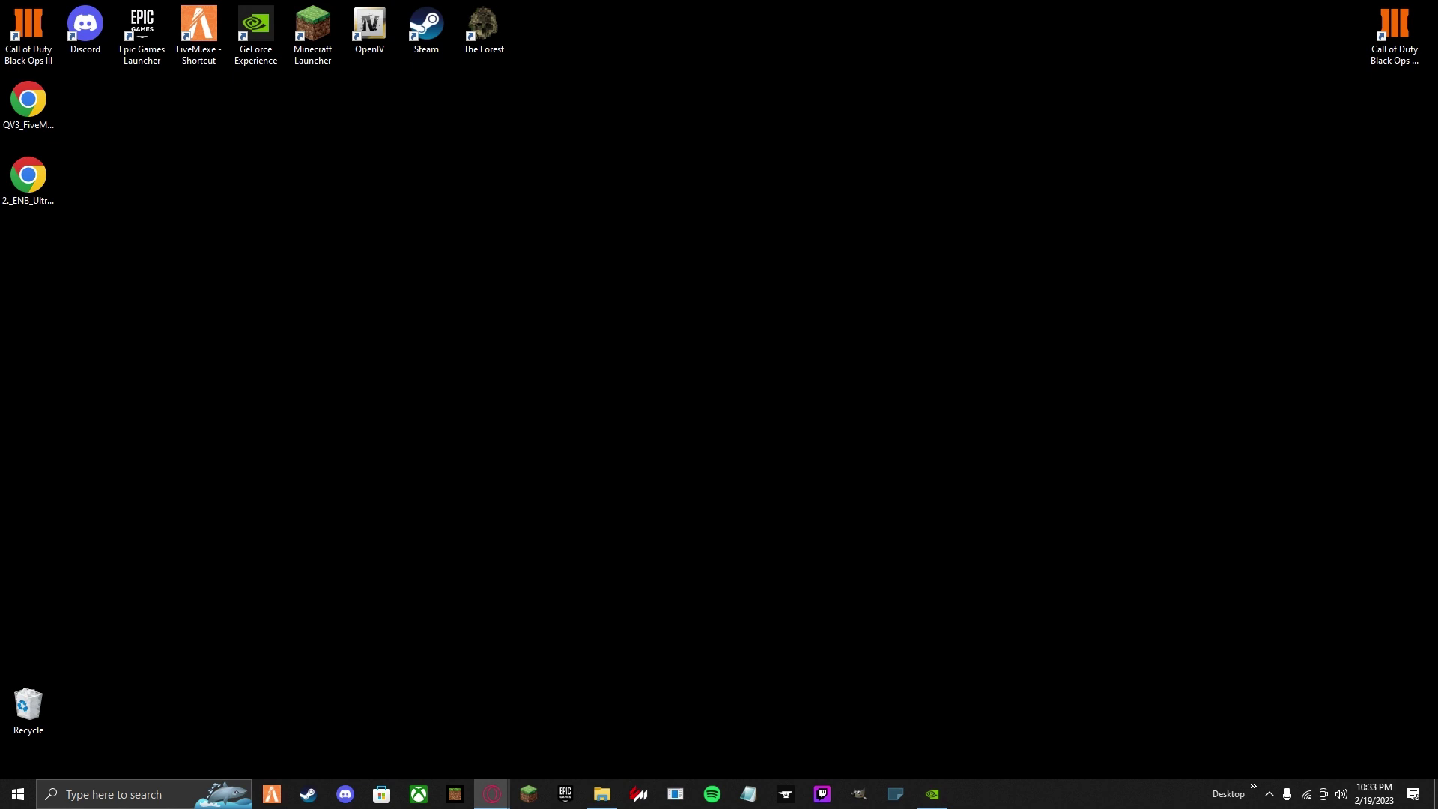
pyautogui.click(492, 793)
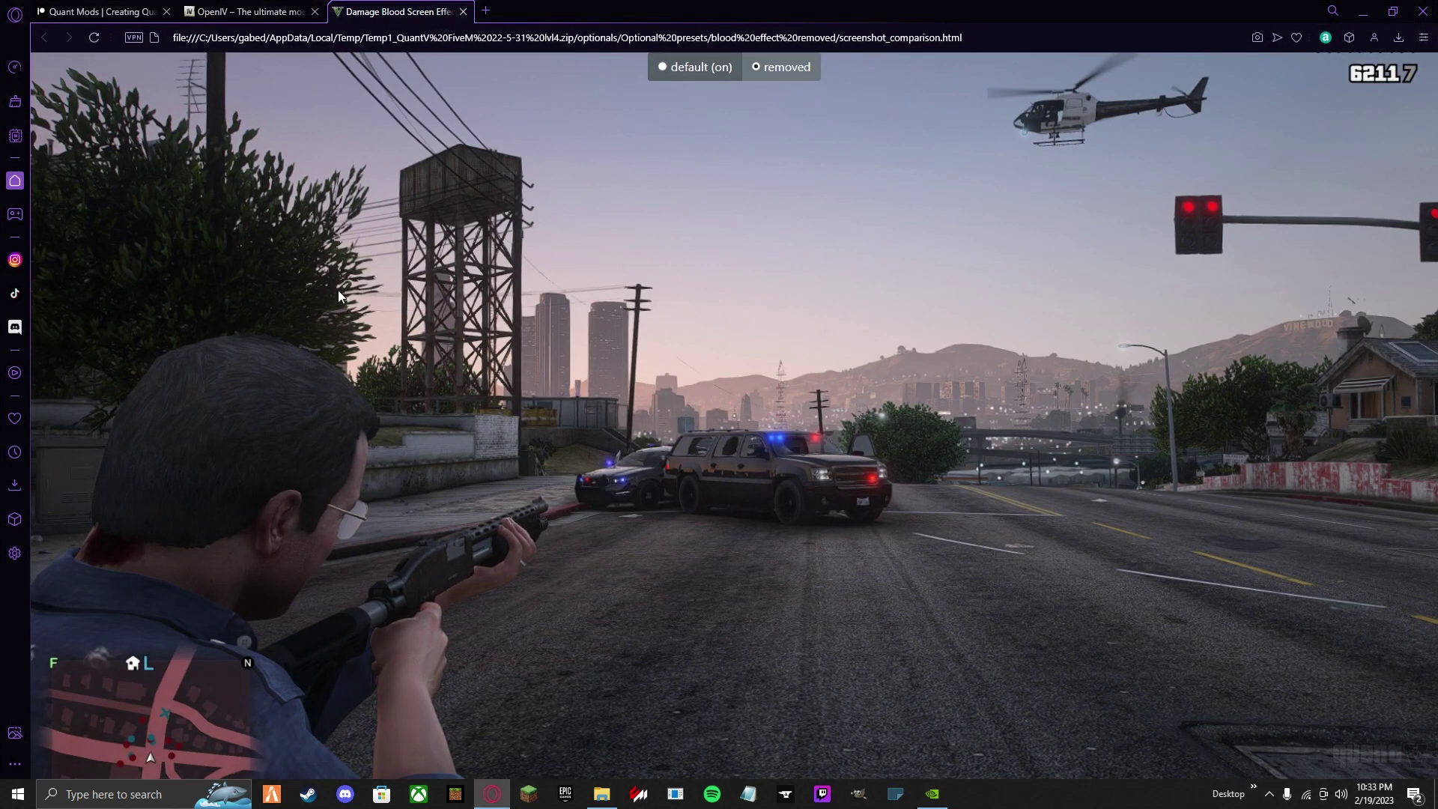
pyautogui.click(114, 9)
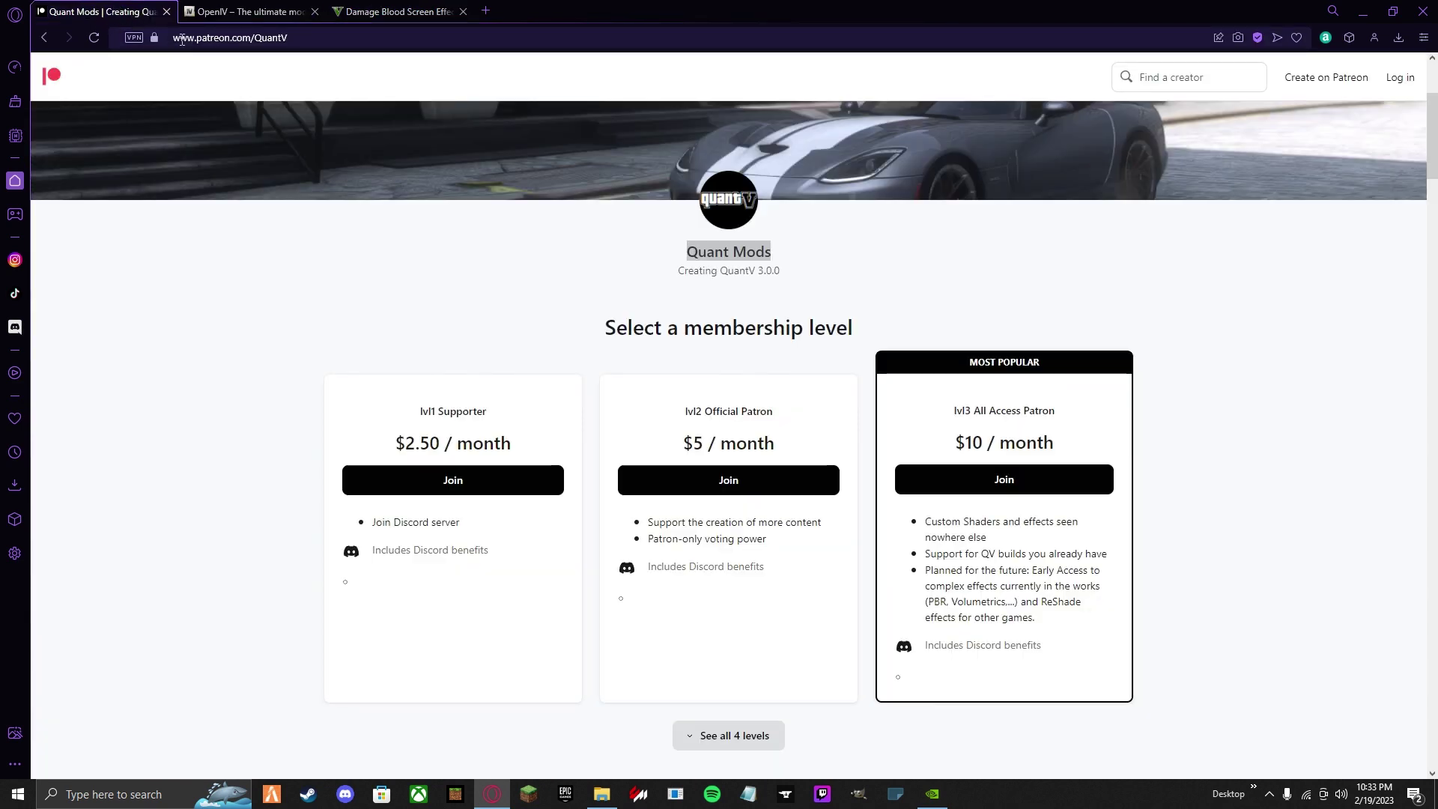
pyautogui.click(182, 41)
pyautogui.click(322, 40)
pyautogui.moveTo(282, 38); pyautogui.dragTo(180, 39)
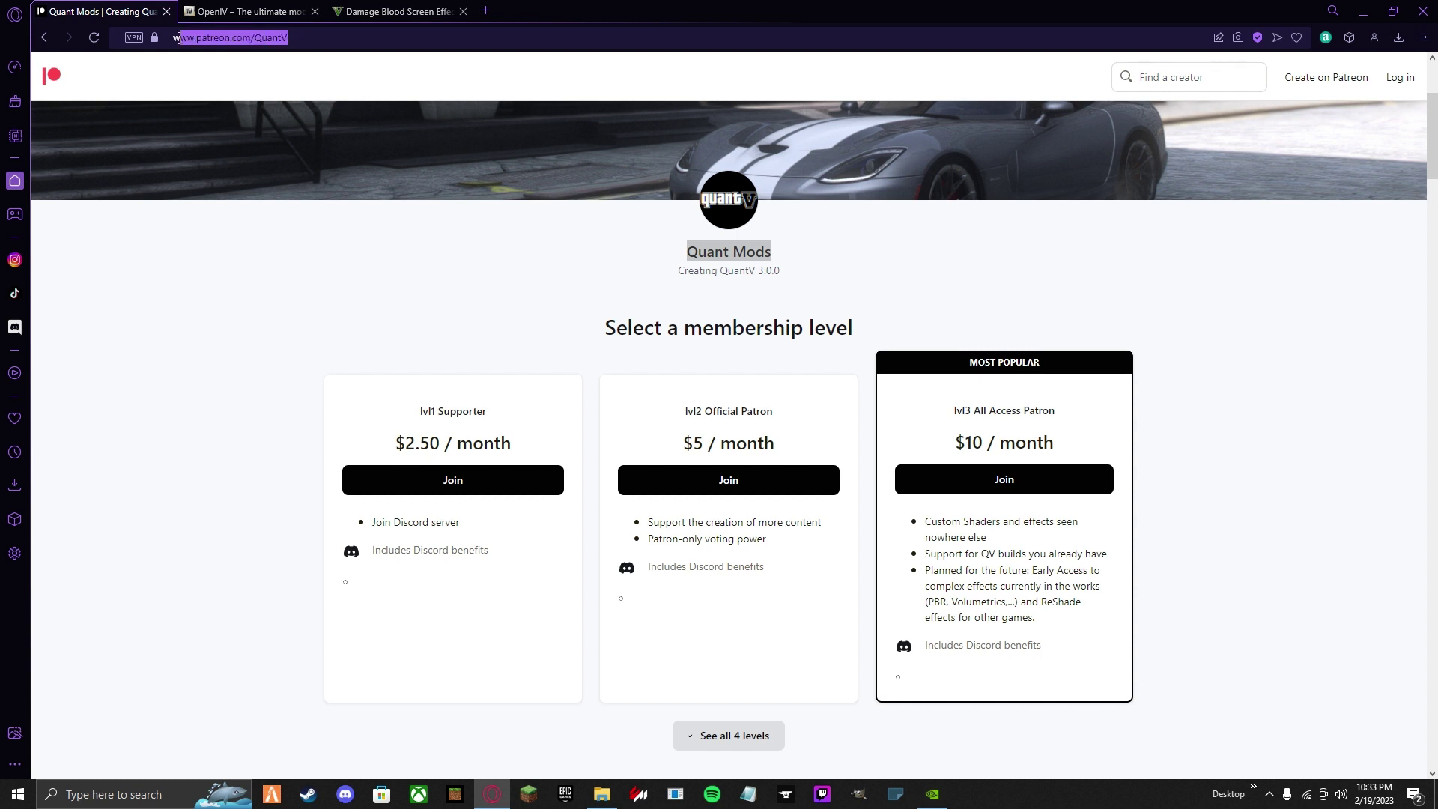
pyautogui.click(213, 42)
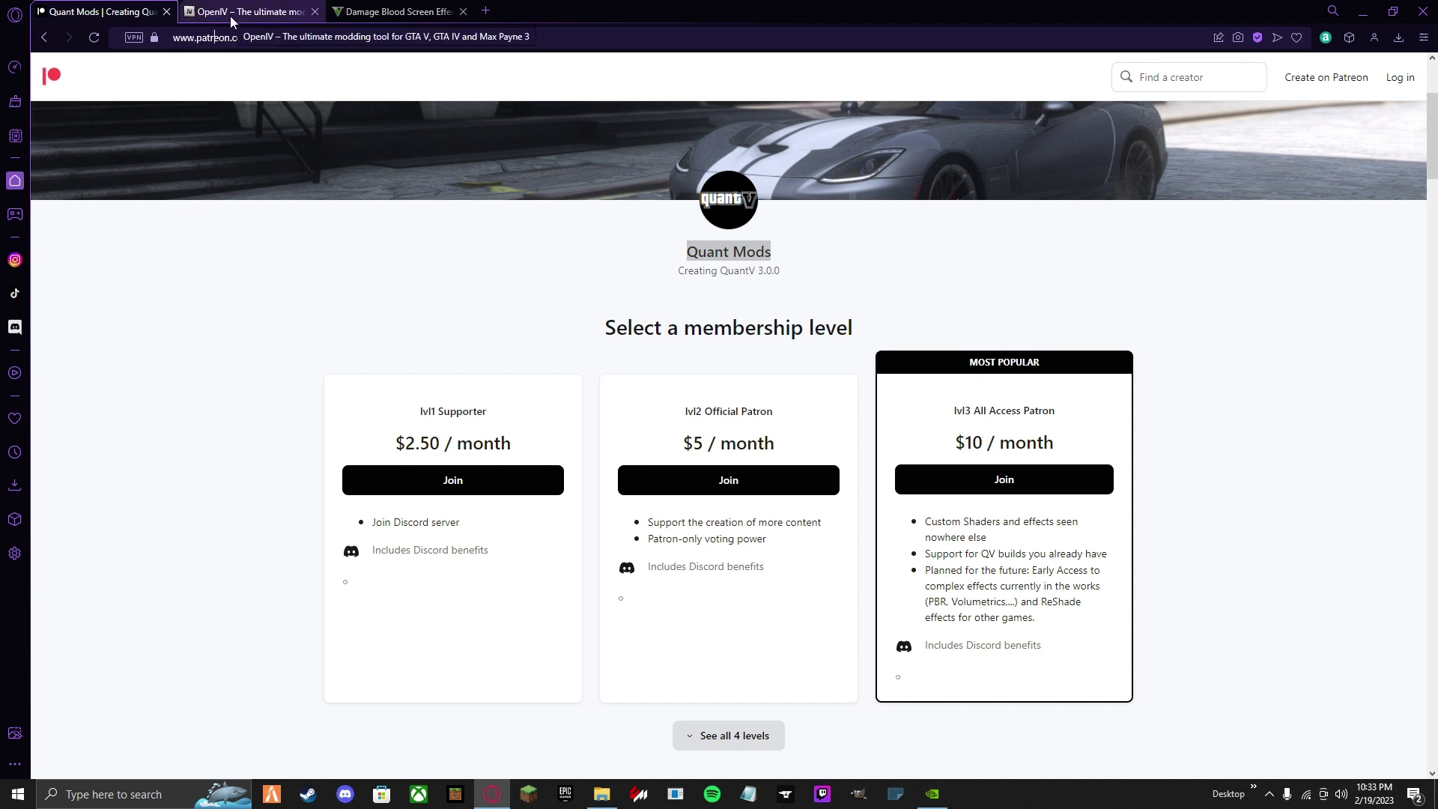
pyautogui.click(231, 16)
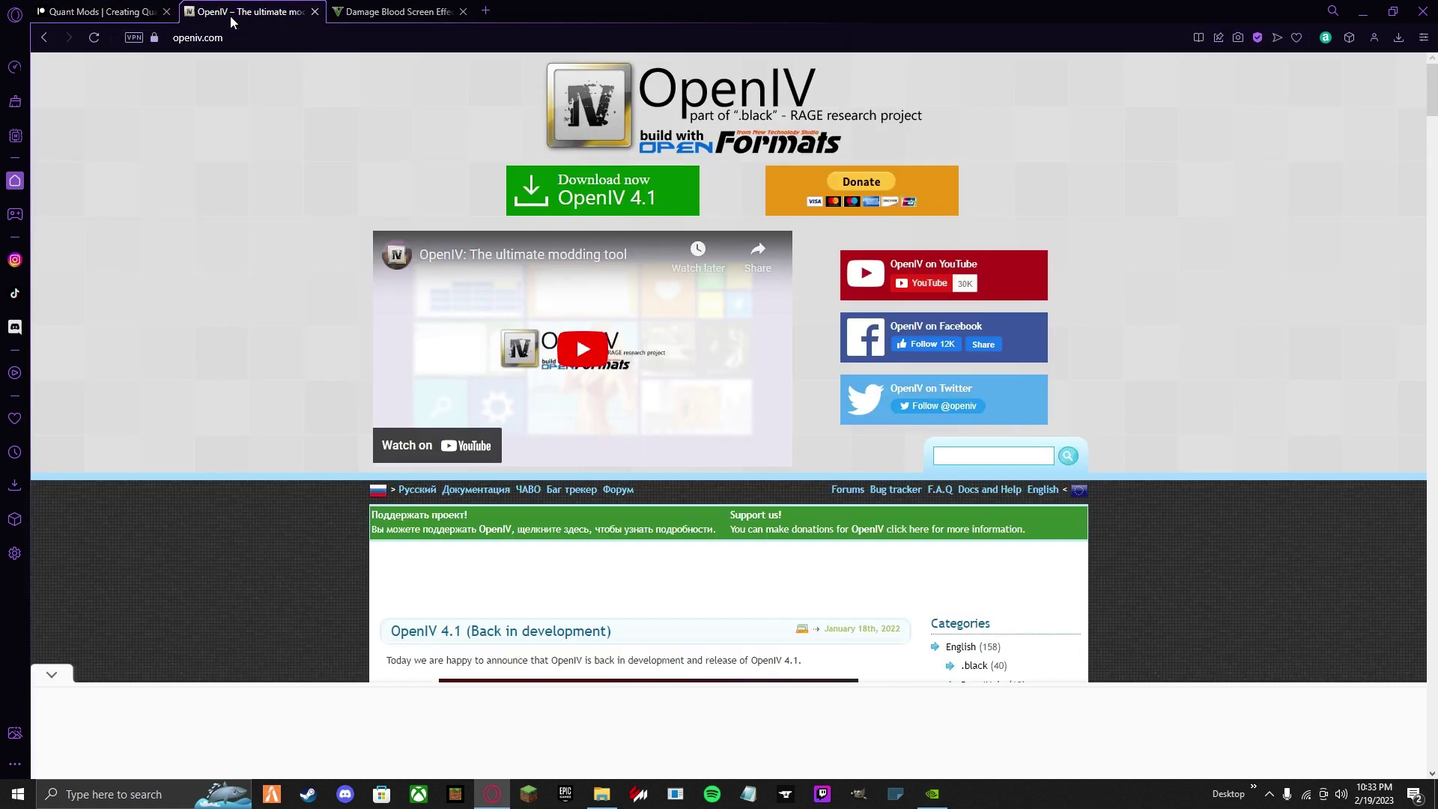
pyautogui.click(89, 9)
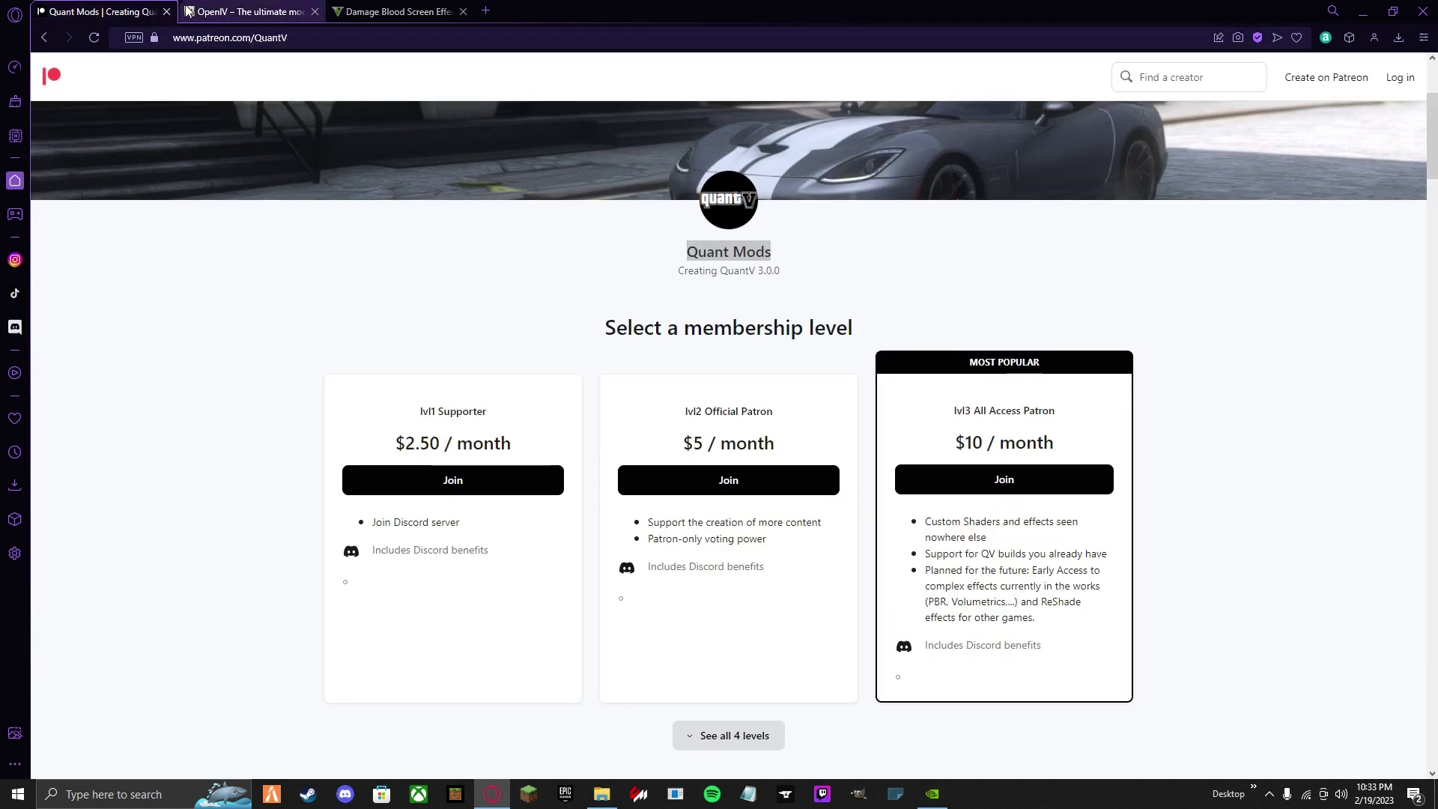
pyautogui.click(127, 32)
pyautogui.press('Escape')
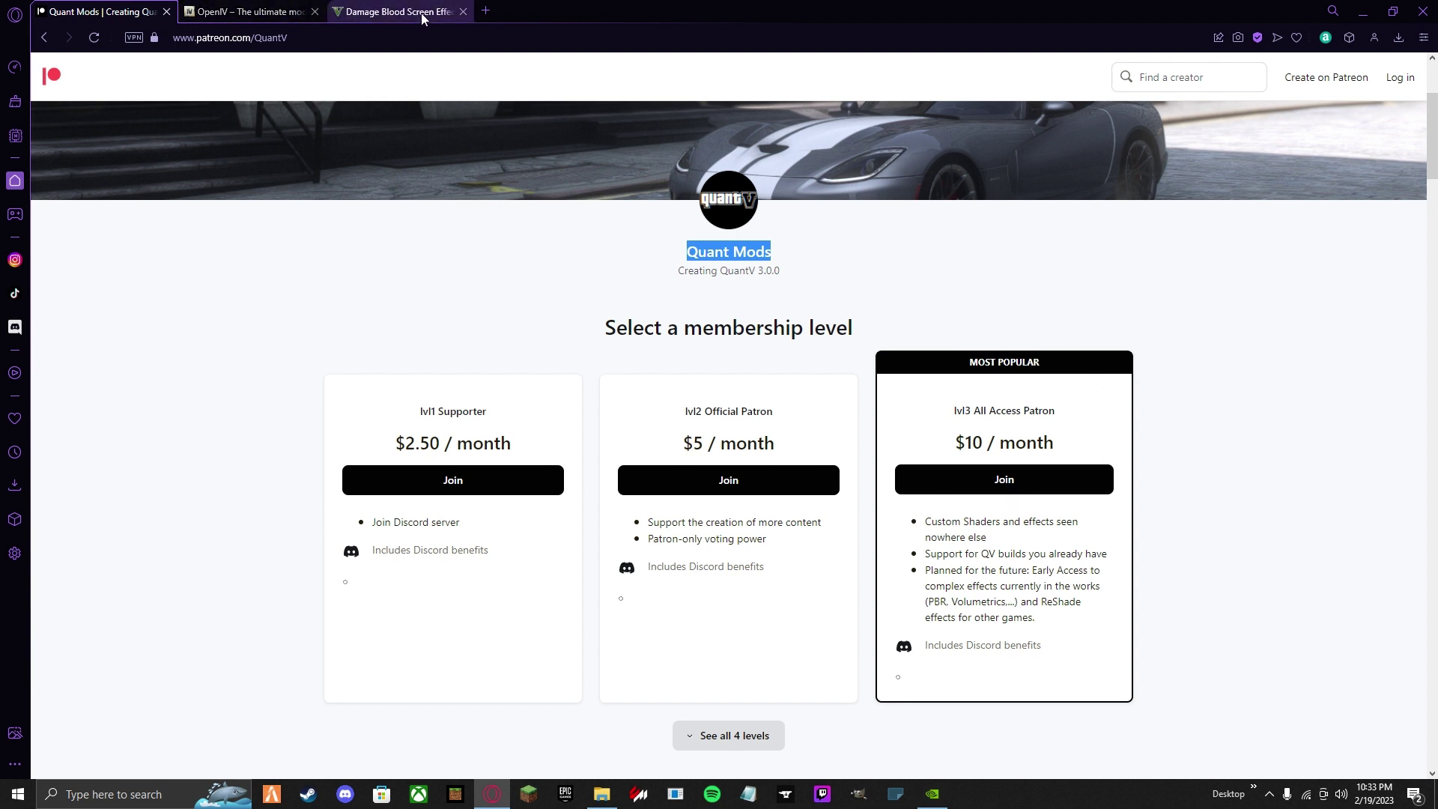
pyautogui.click(1366, 8)
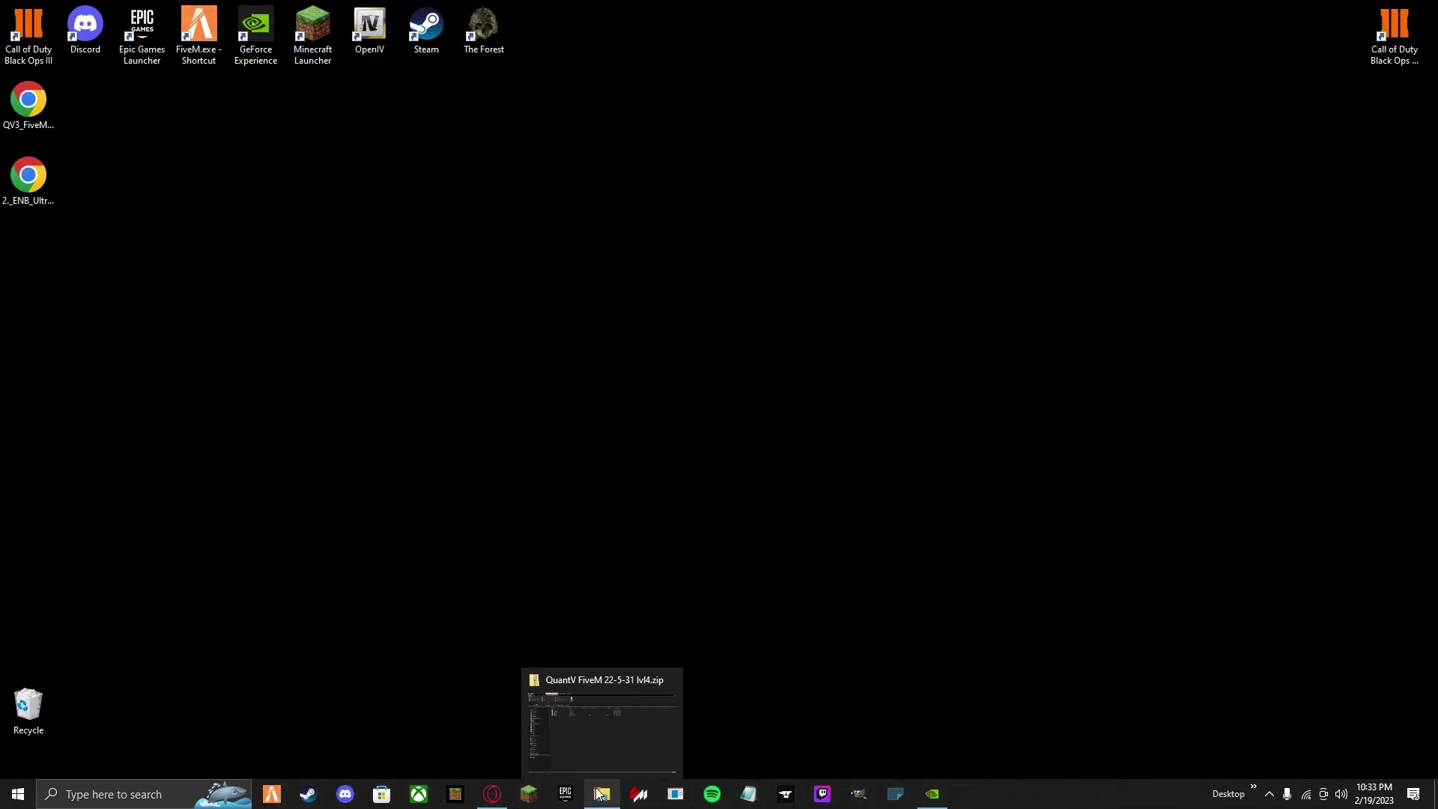
# Step: Resize the zip window and open FiveM Application Data > mods from the FiveM shortcut's location
pyautogui.click(639, 730)
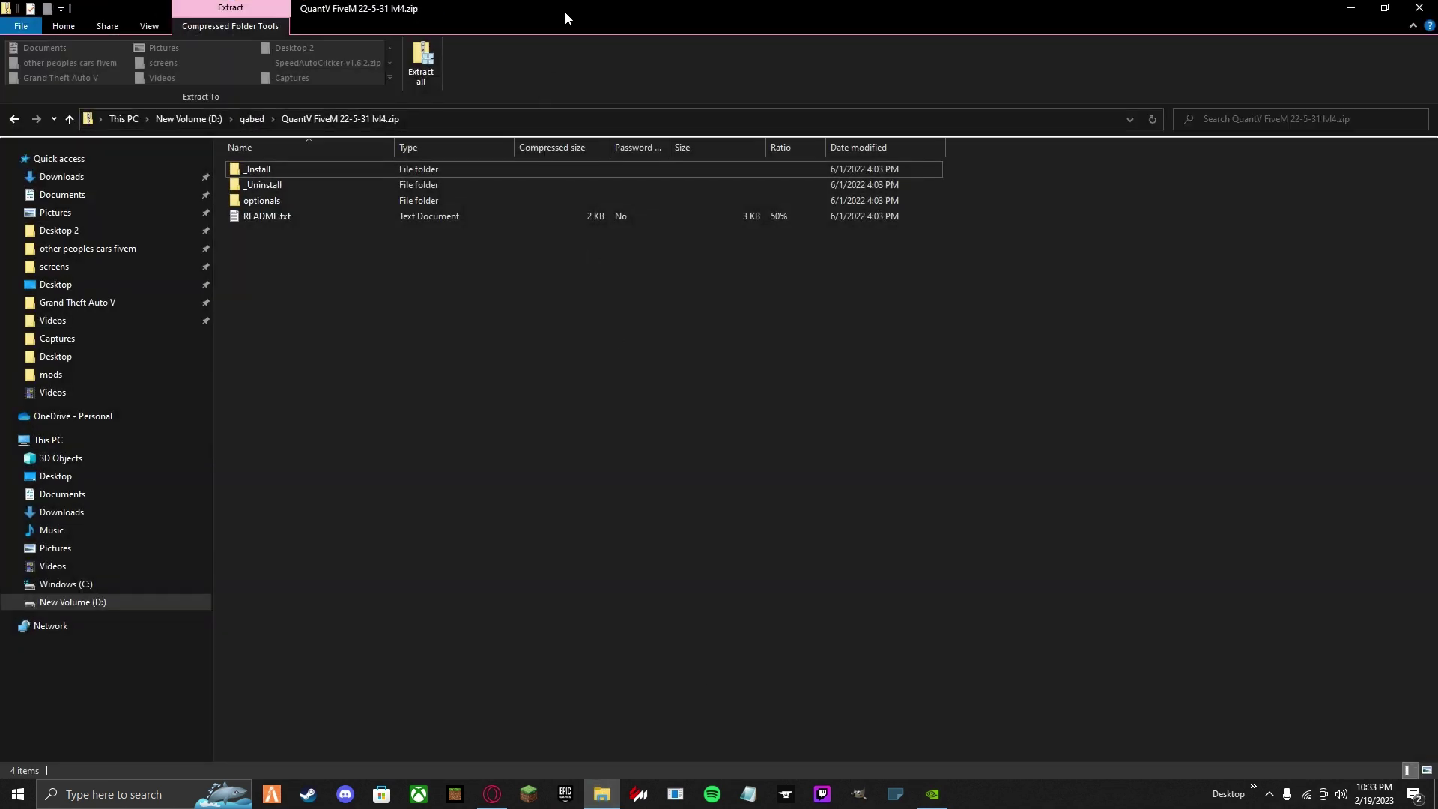
pyautogui.moveTo(565, 11); pyautogui.dragTo(1172, 114)
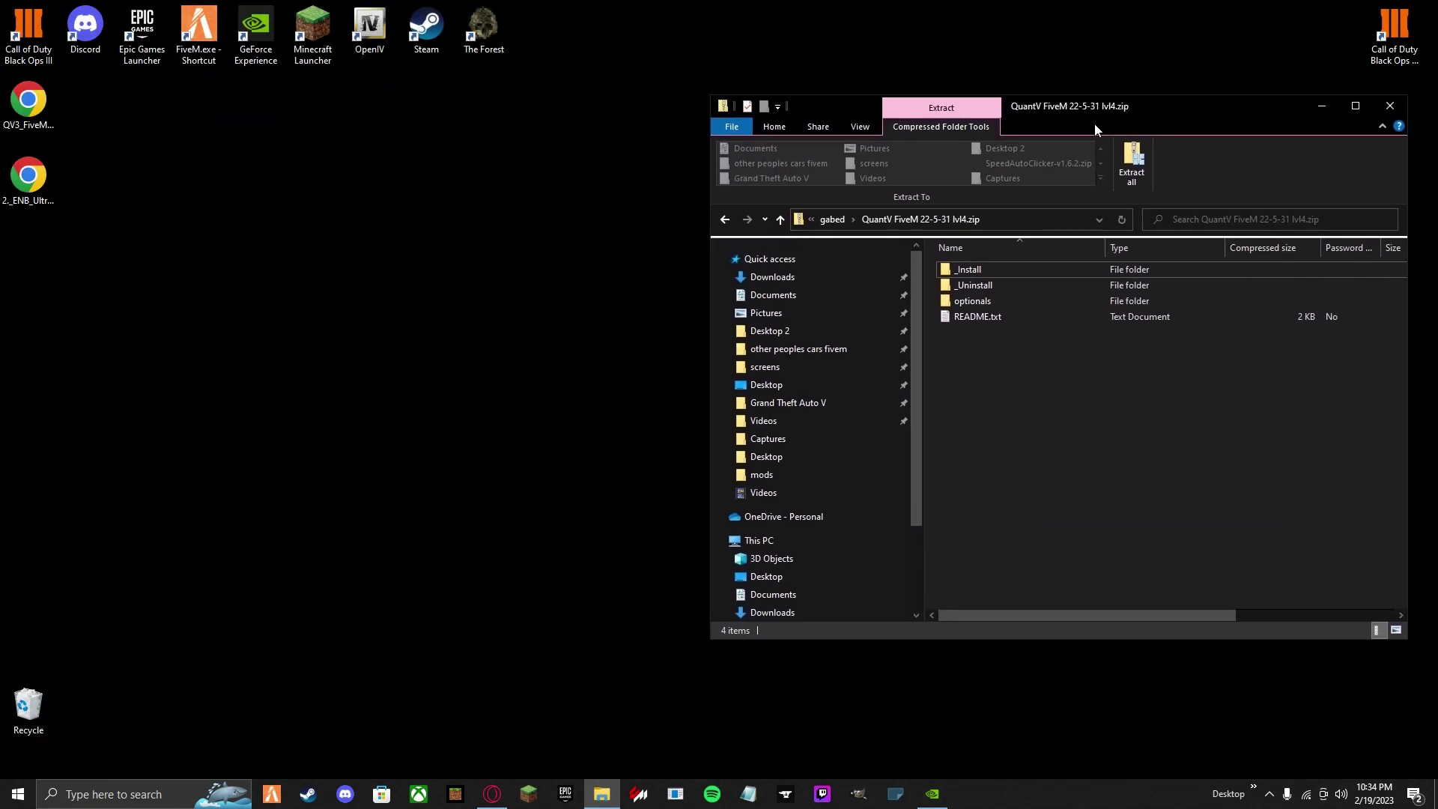
pyautogui.rightClick(200, 27)
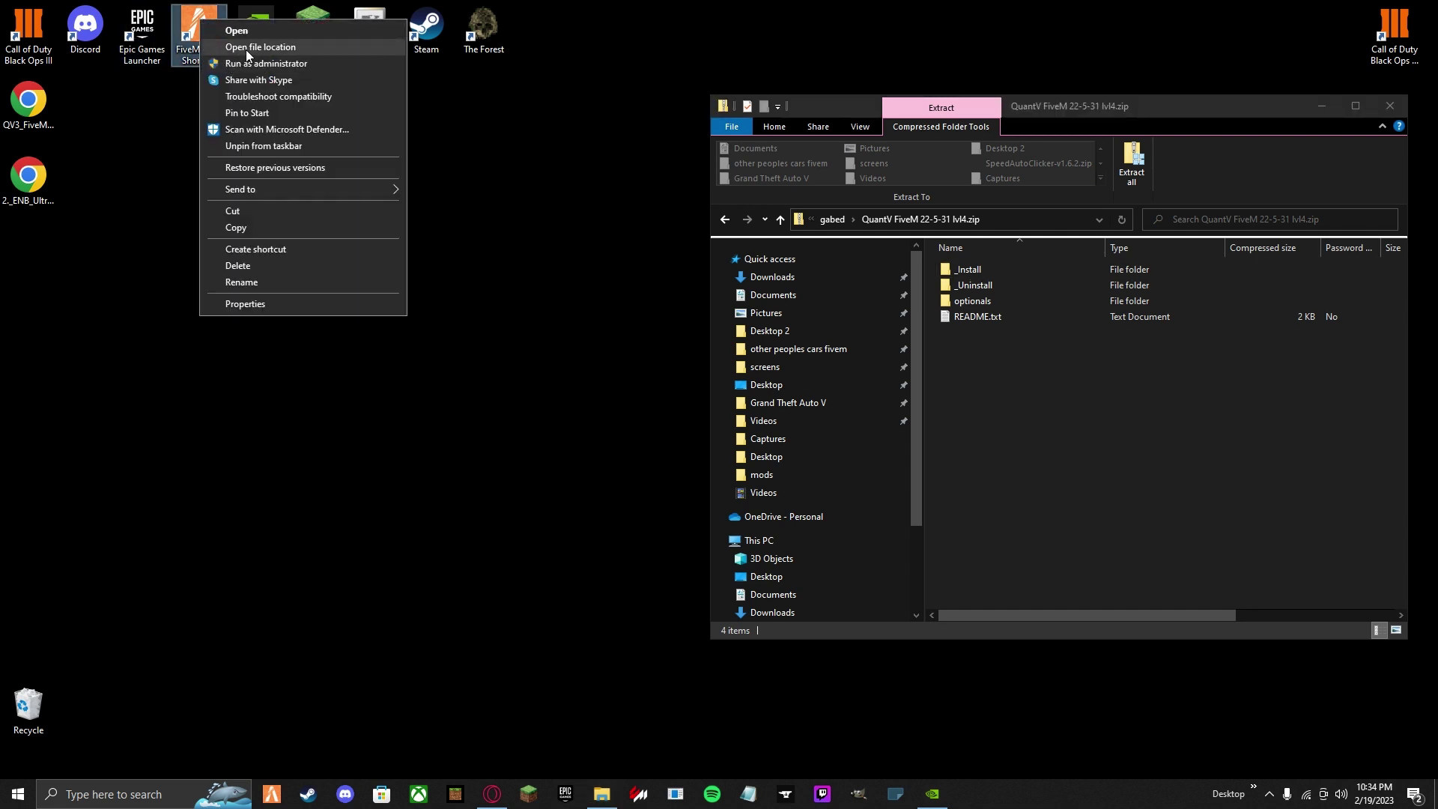
pyautogui.click(247, 48)
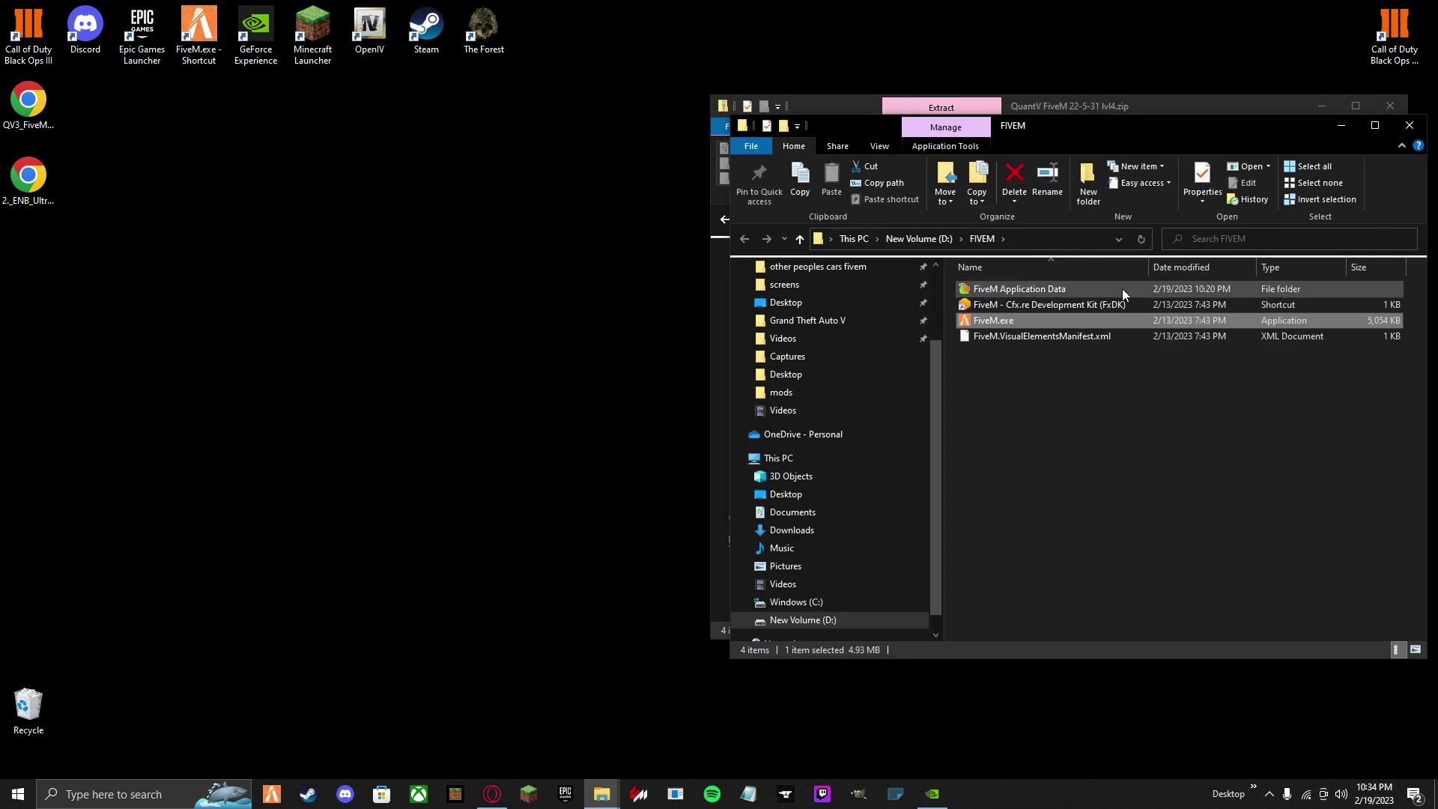
pyautogui.doubleClick(1095, 288)
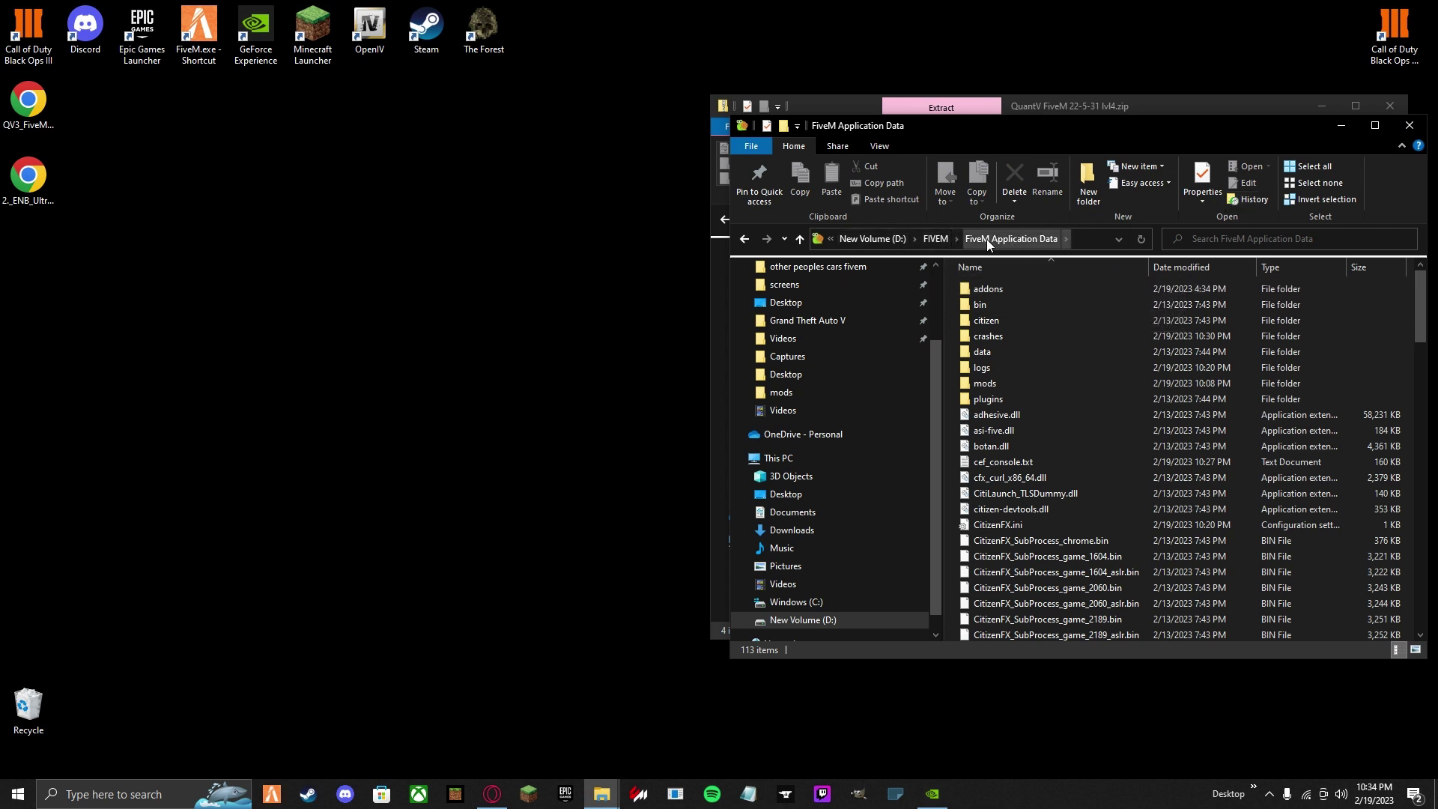
pyautogui.doubleClick(1010, 380)
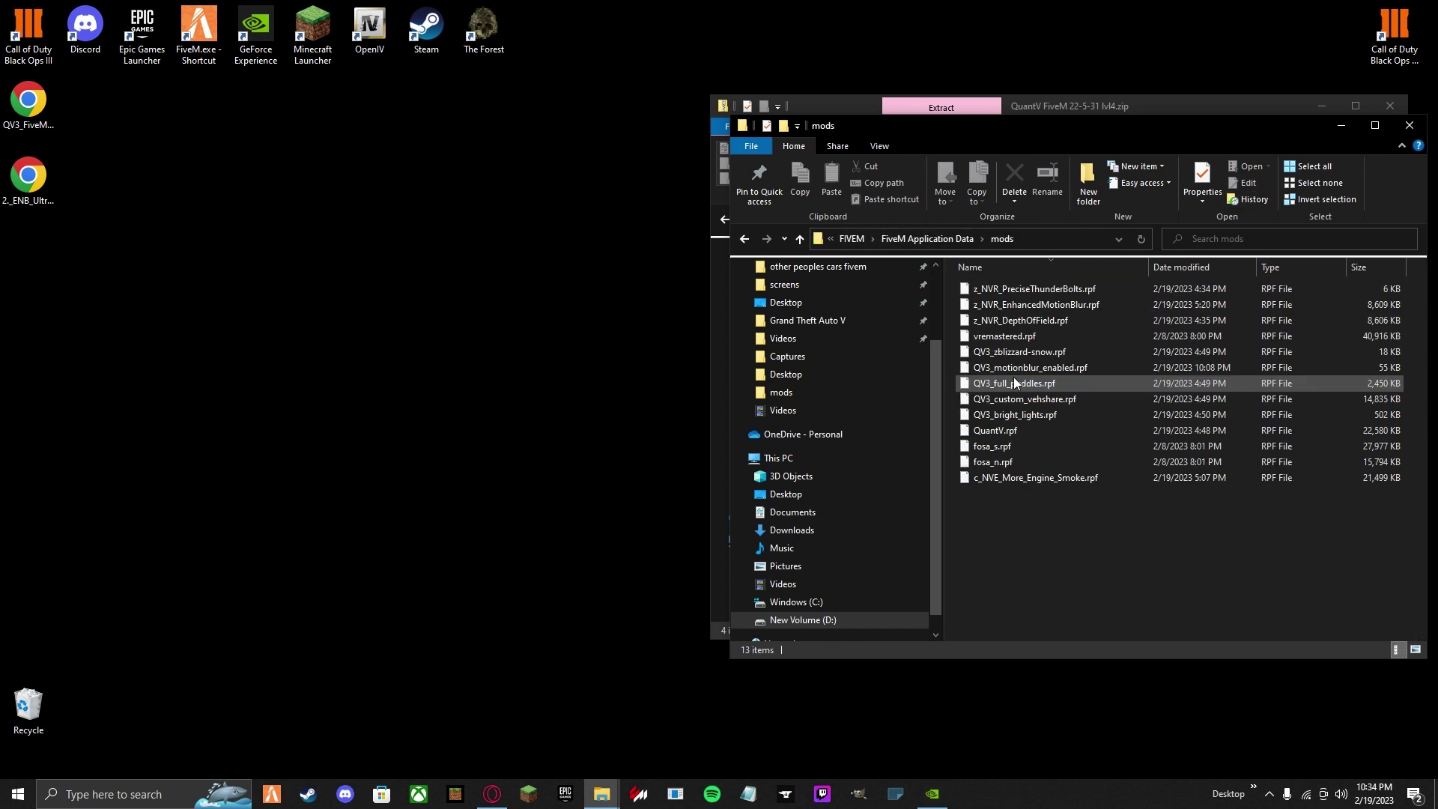
pyautogui.click(1340, 125)
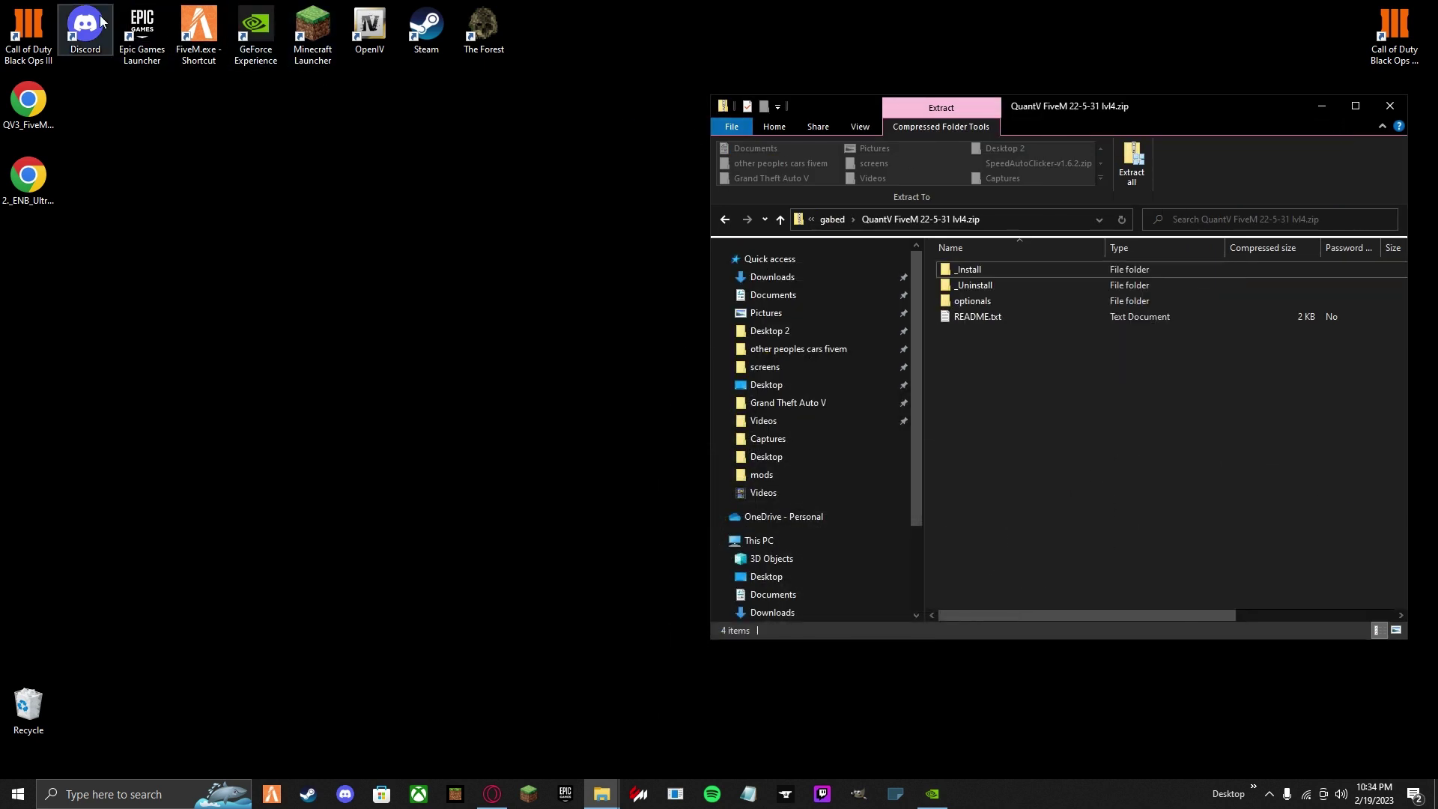
# Step: Launch OpenIV for GTA V on Windows and arrange it beside the zip window
pyautogui.click(367, 30)
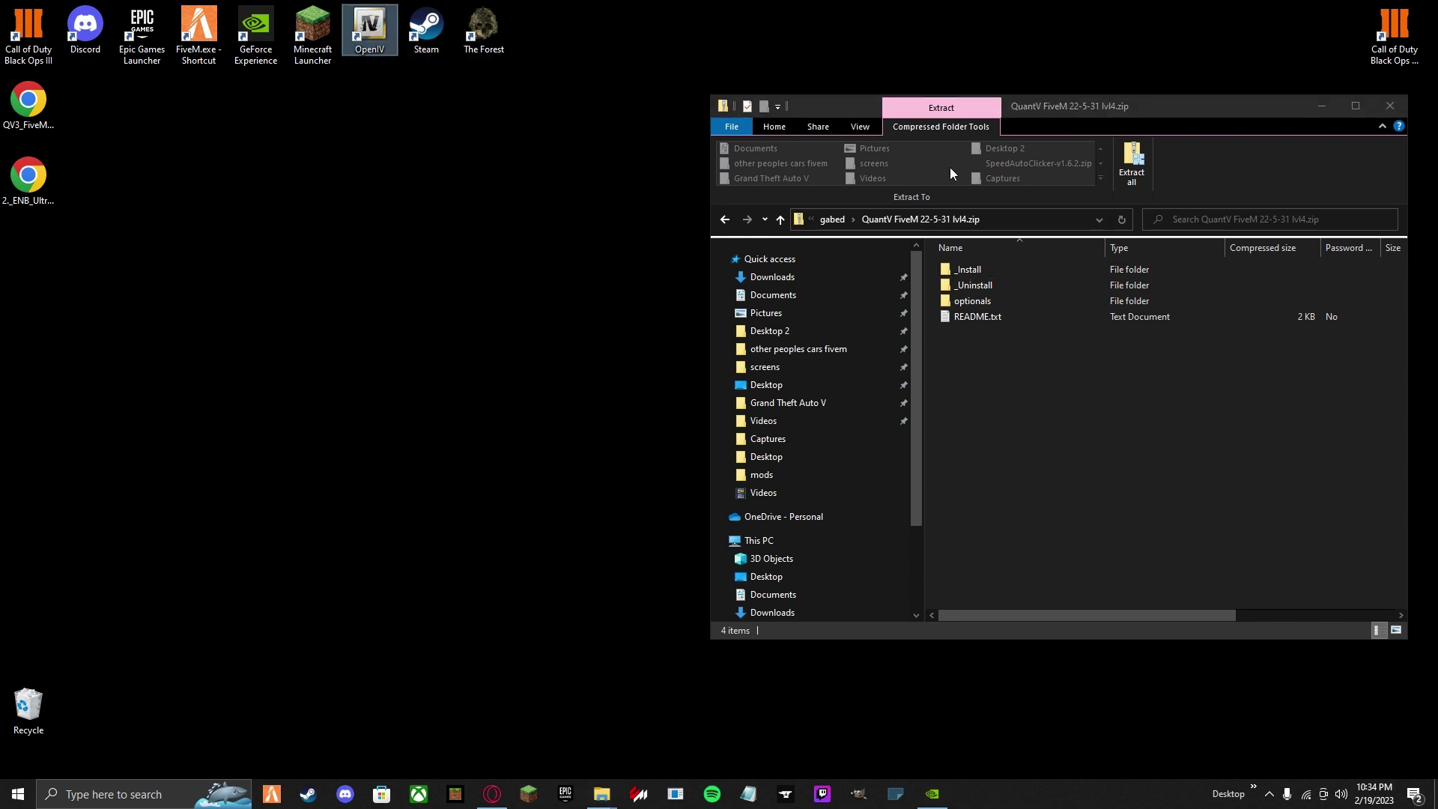
pyautogui.click(645, 421)
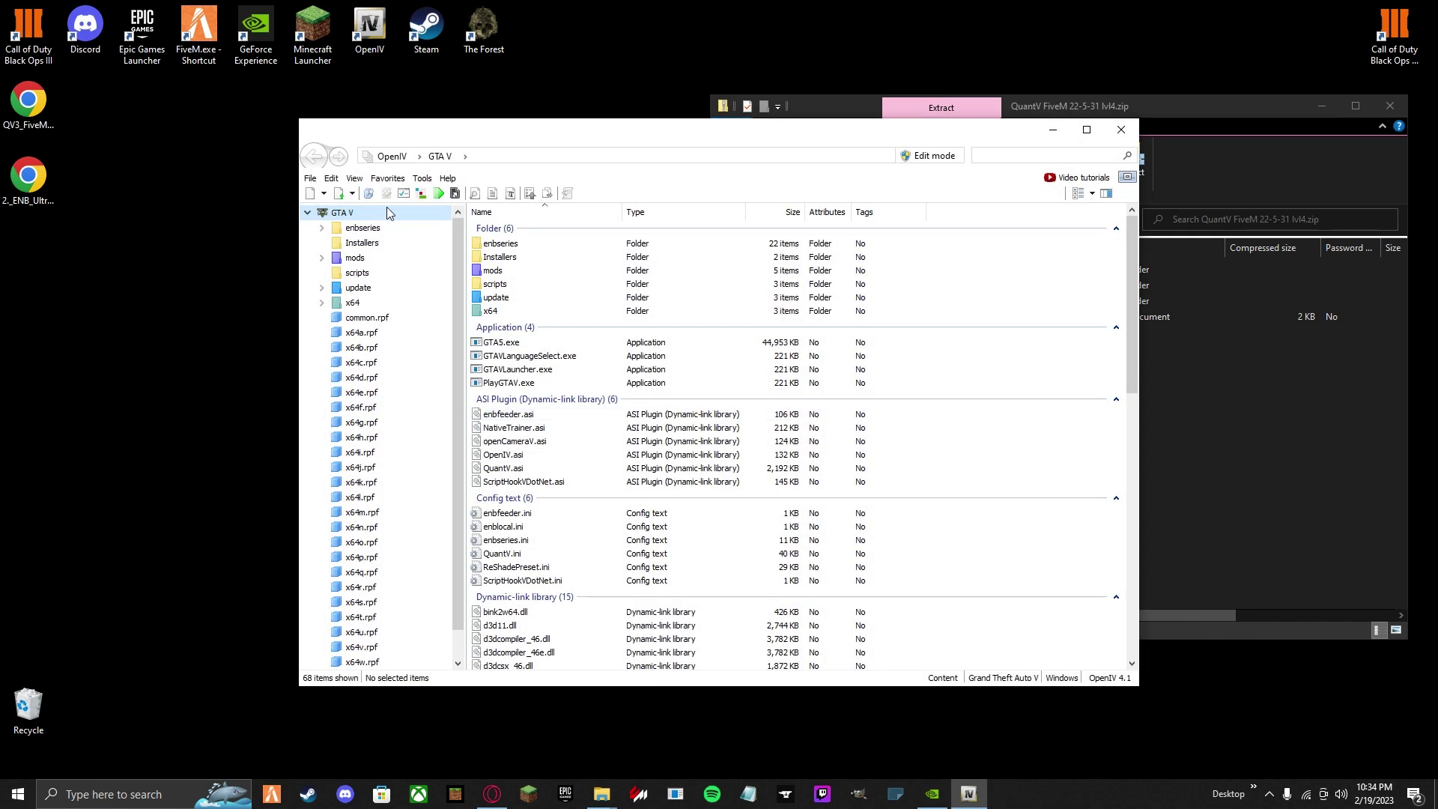
pyautogui.moveTo(967, 137); pyautogui.dragTo(696, 137)
pyautogui.moveTo(412, 128); pyautogui.dragTo(577, 131)
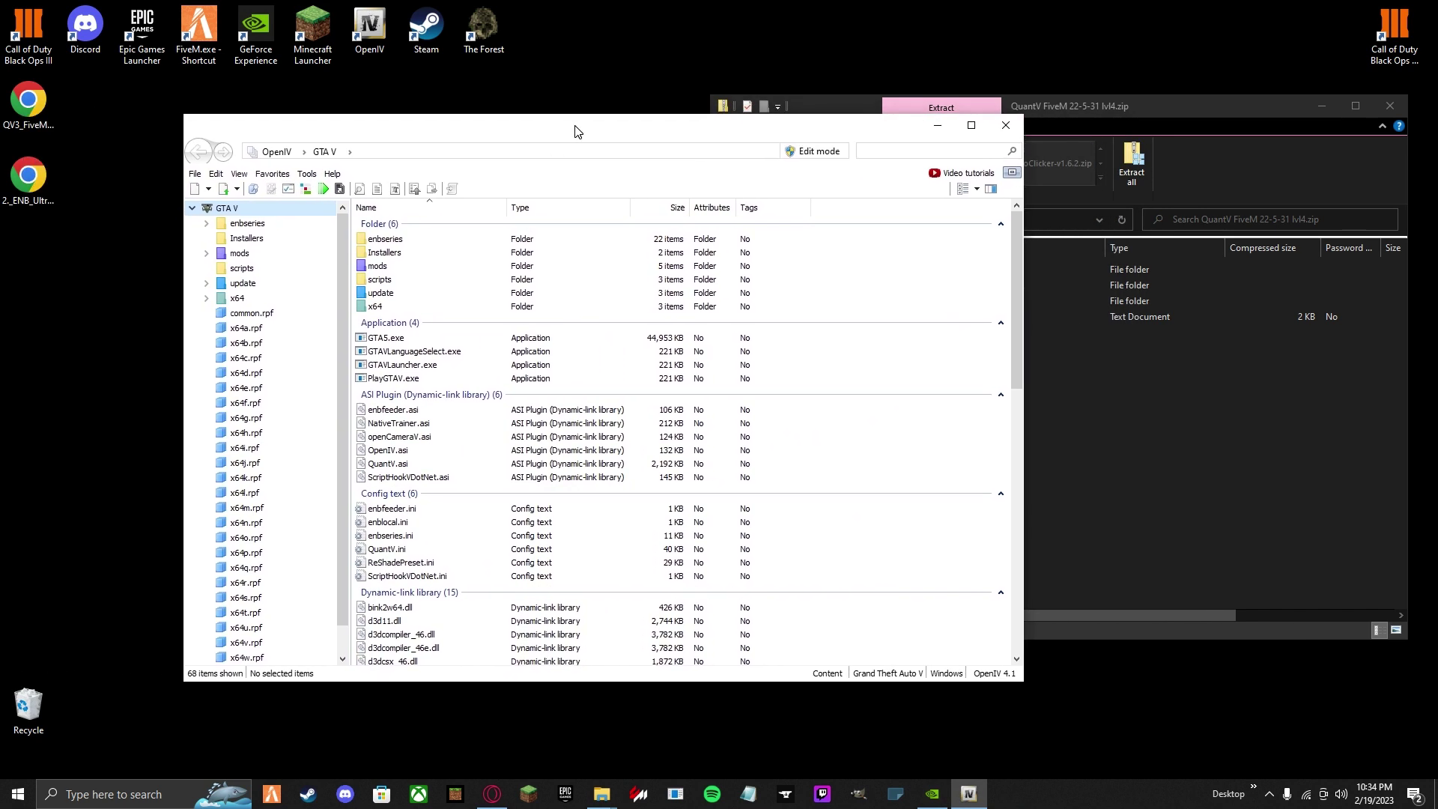
pyautogui.moveTo(953, 101); pyautogui.dragTo(902, 110)
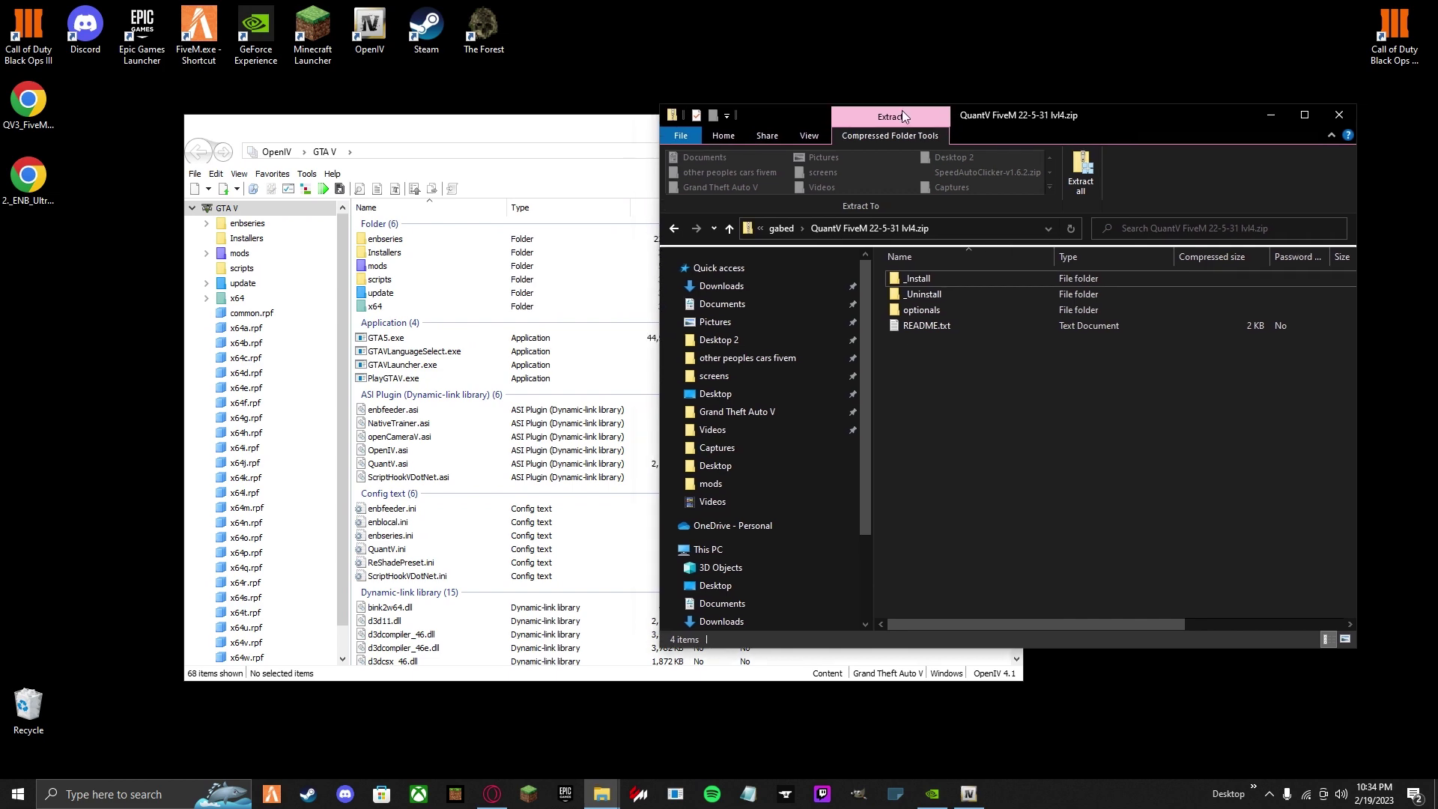
# Step: Delete the two desktop Chrome shortcuts and copy QV3_FiveM_ENB.oiv from _Install to the desktop
pyautogui.click(970, 793)
pyautogui.click(970, 793)
pyautogui.moveTo(132, 244); pyautogui.dragTo(24, 112)
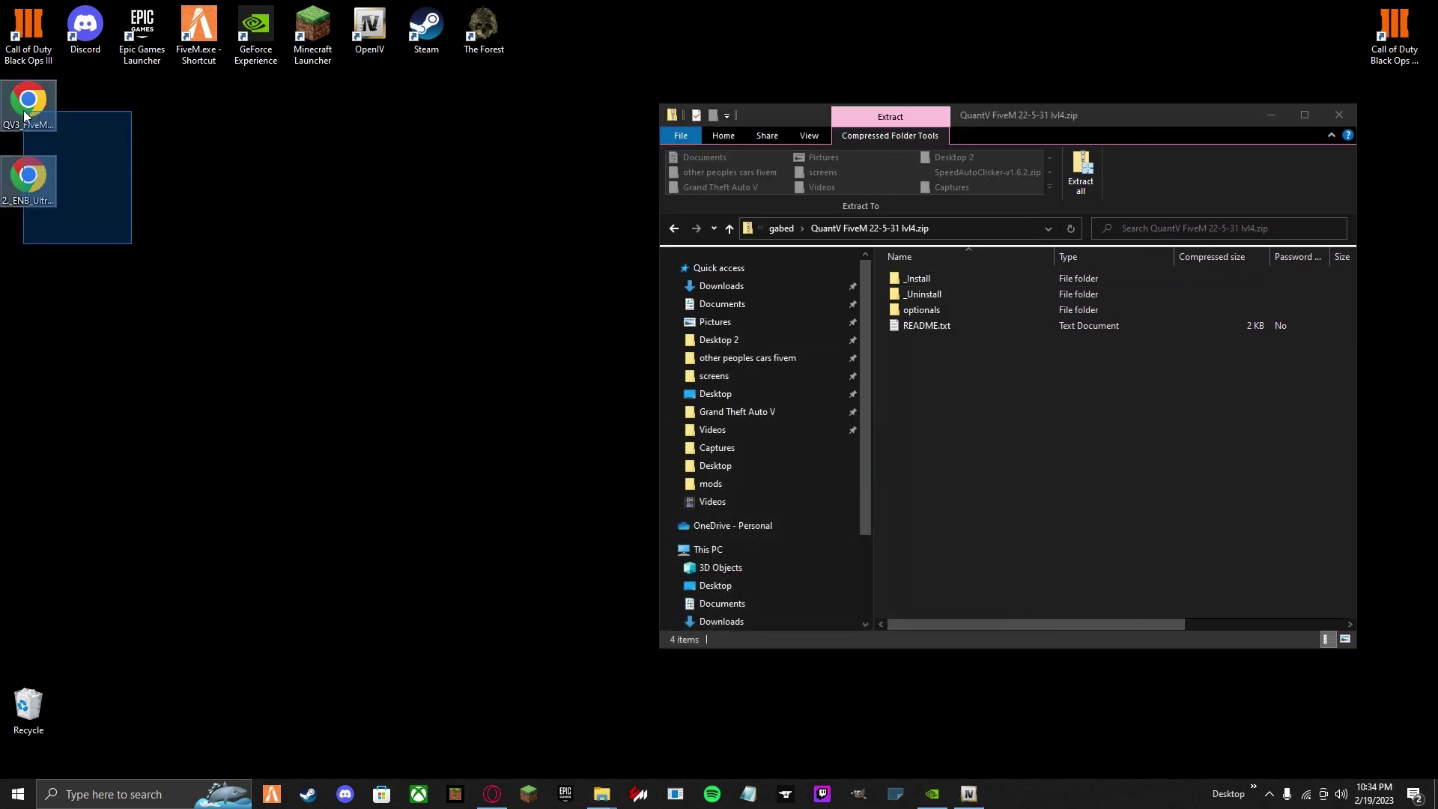
pyautogui.rightClick(25, 113)
pyautogui.click(60, 275)
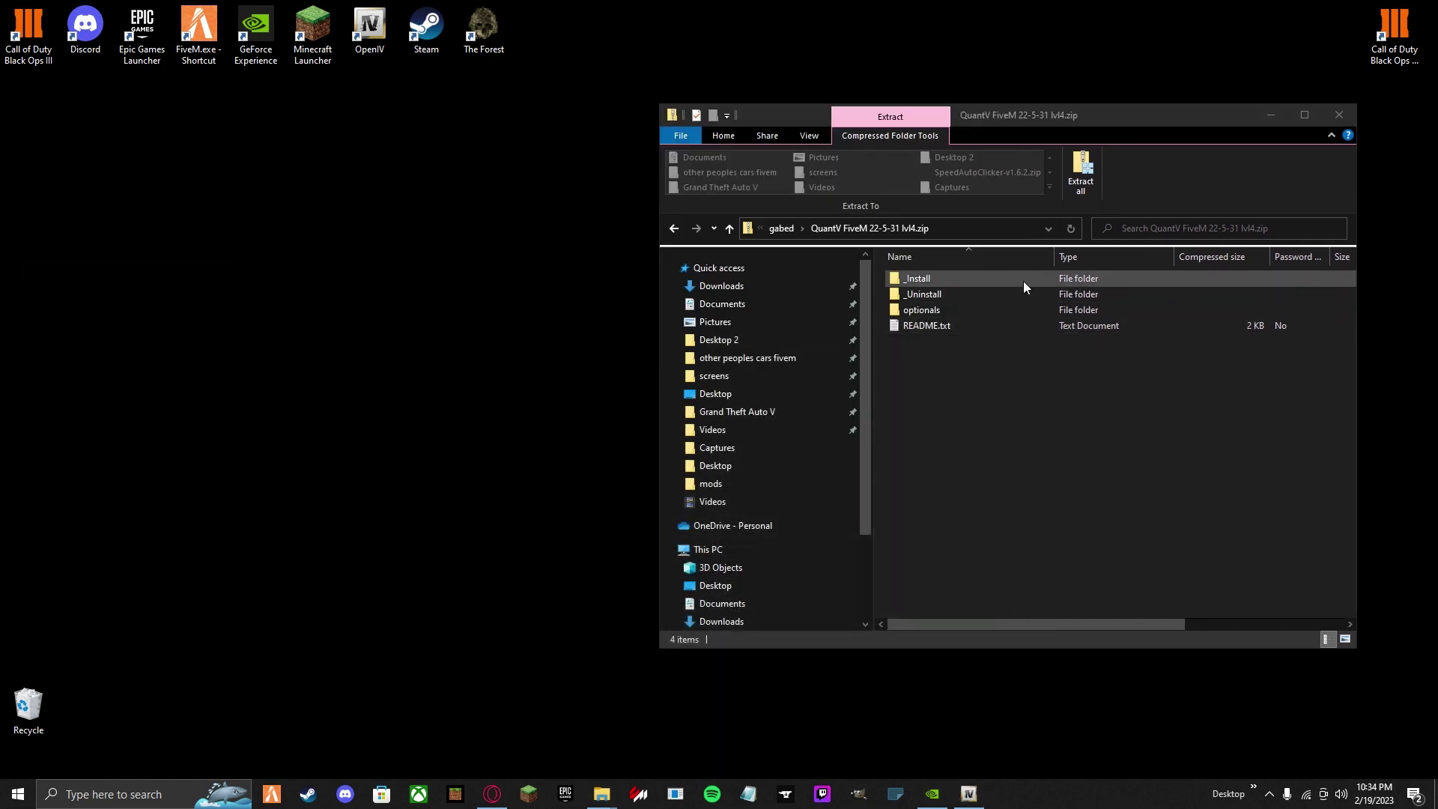
pyautogui.doubleClick(947, 275)
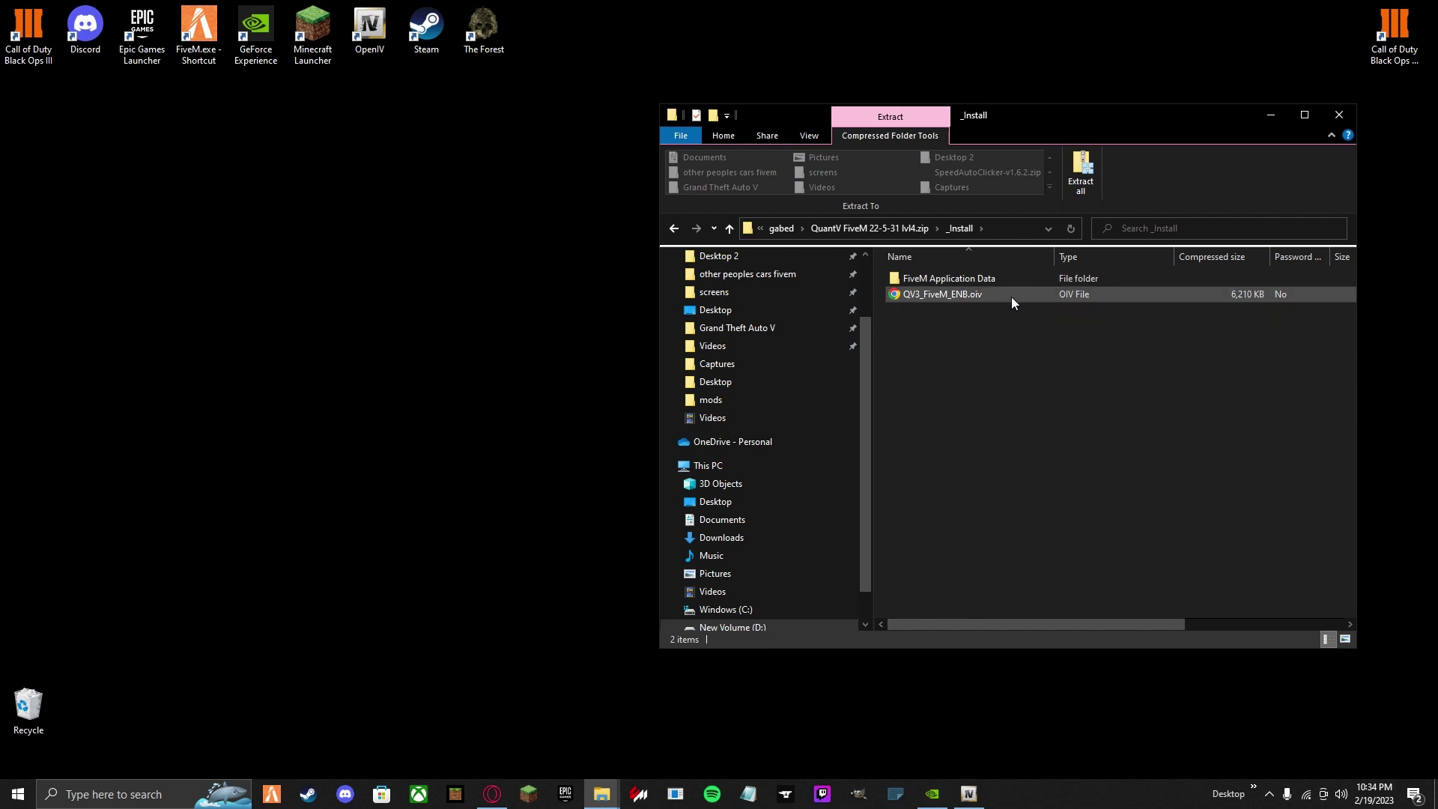
pyautogui.moveTo(1012, 297); pyautogui.dragTo(282, 249)
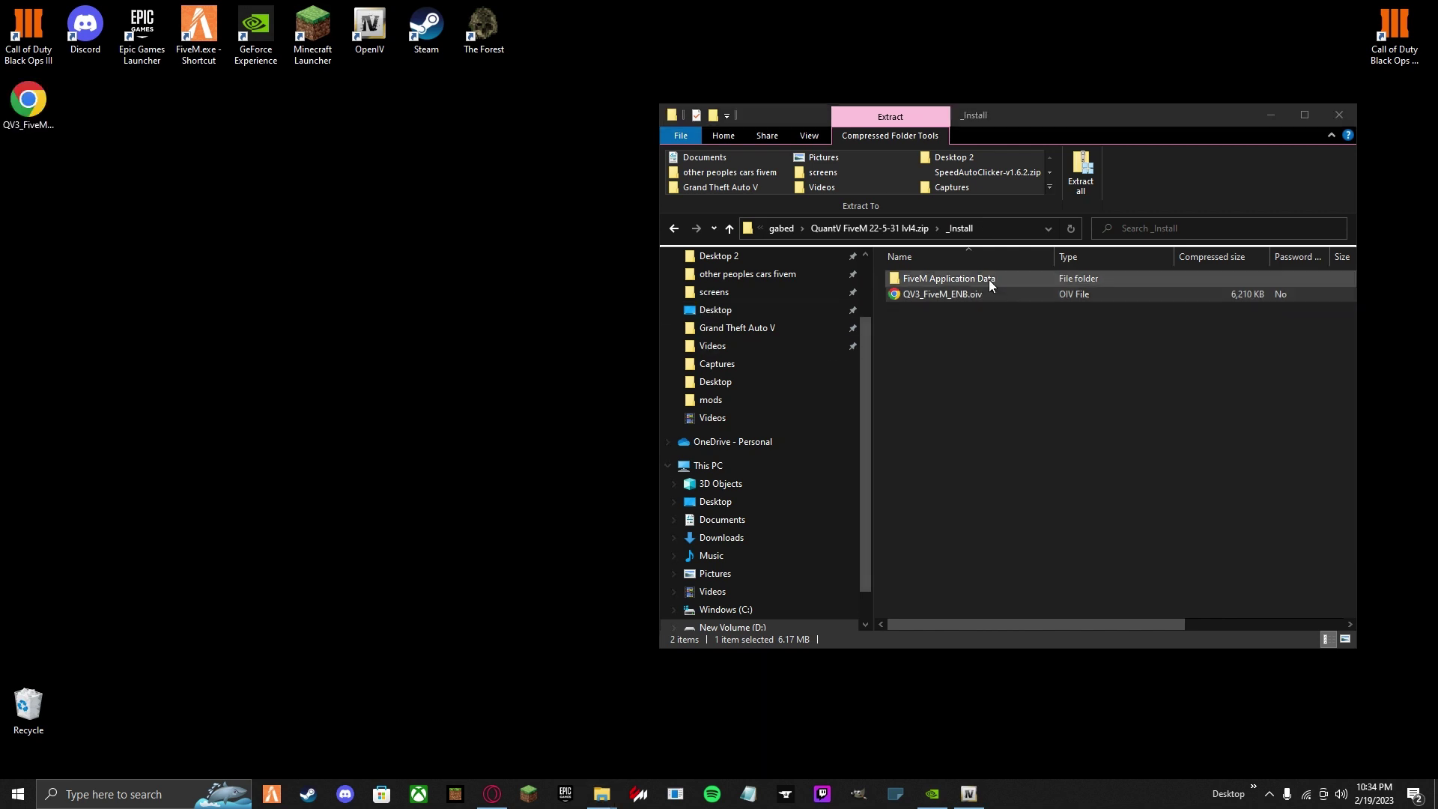
# Step: Place the FiveM mods folder window on the left, beside the QuantV archive window
pyautogui.moveTo(596, 788)
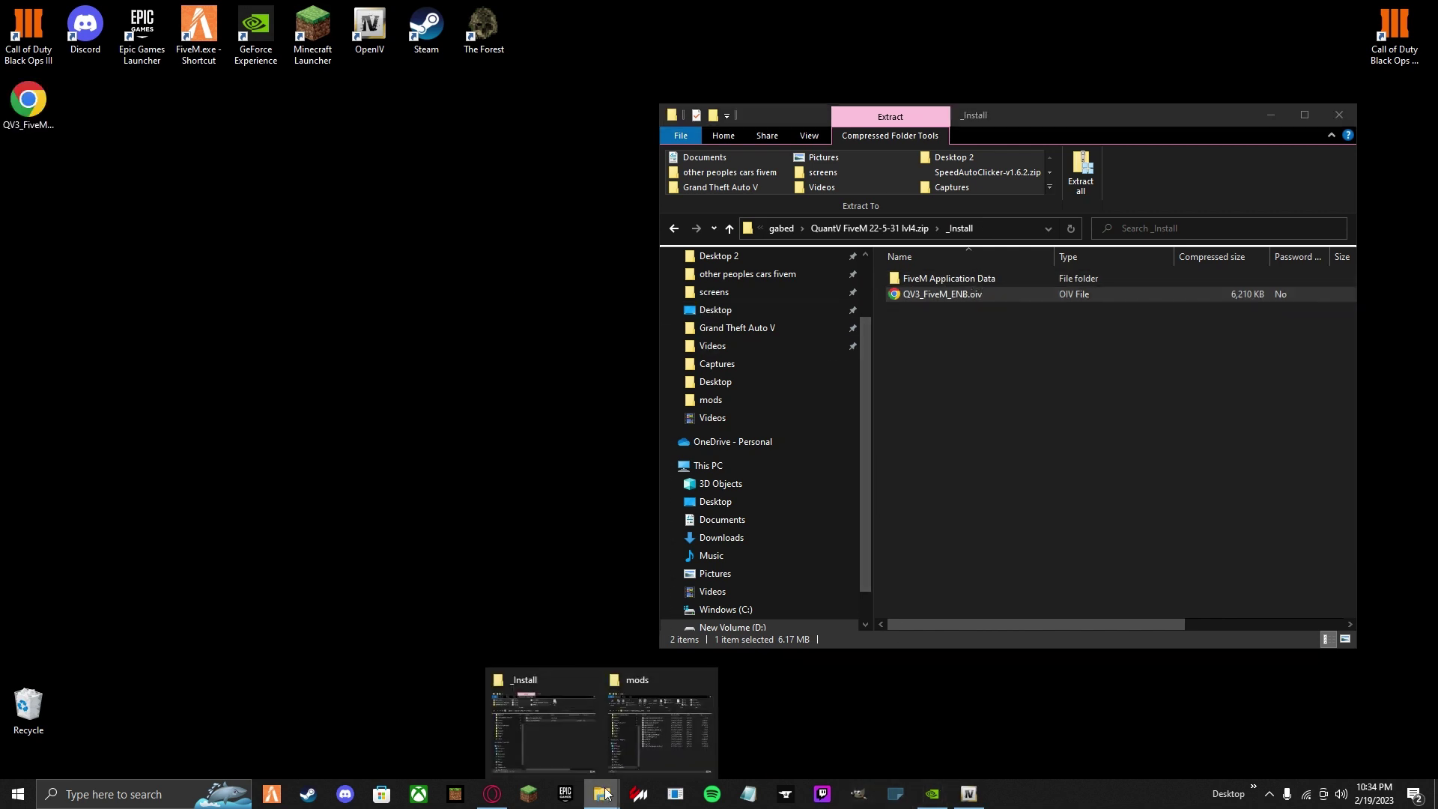
pyautogui.click(643, 688)
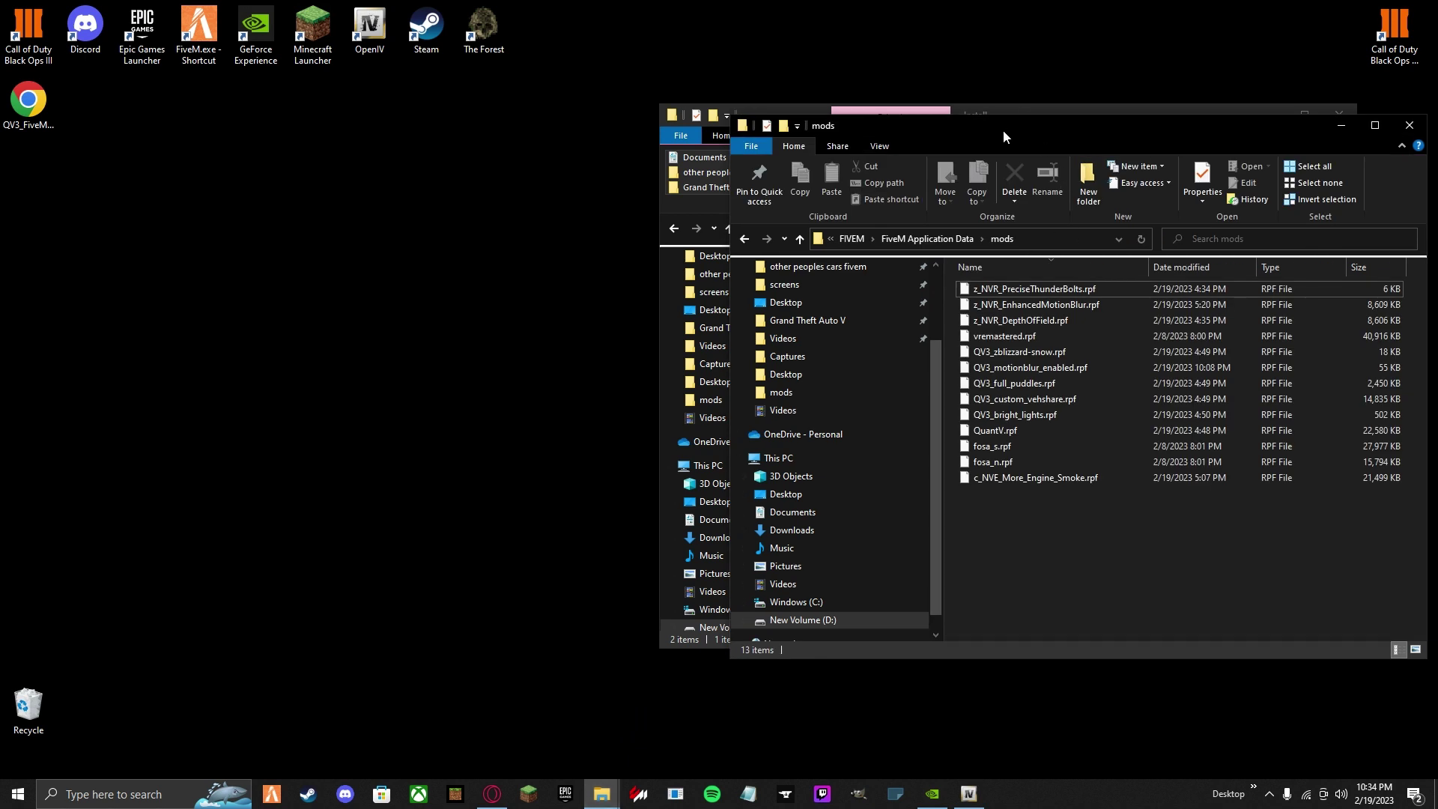
pyautogui.moveTo(1004, 129); pyautogui.dragTo(272, 110)
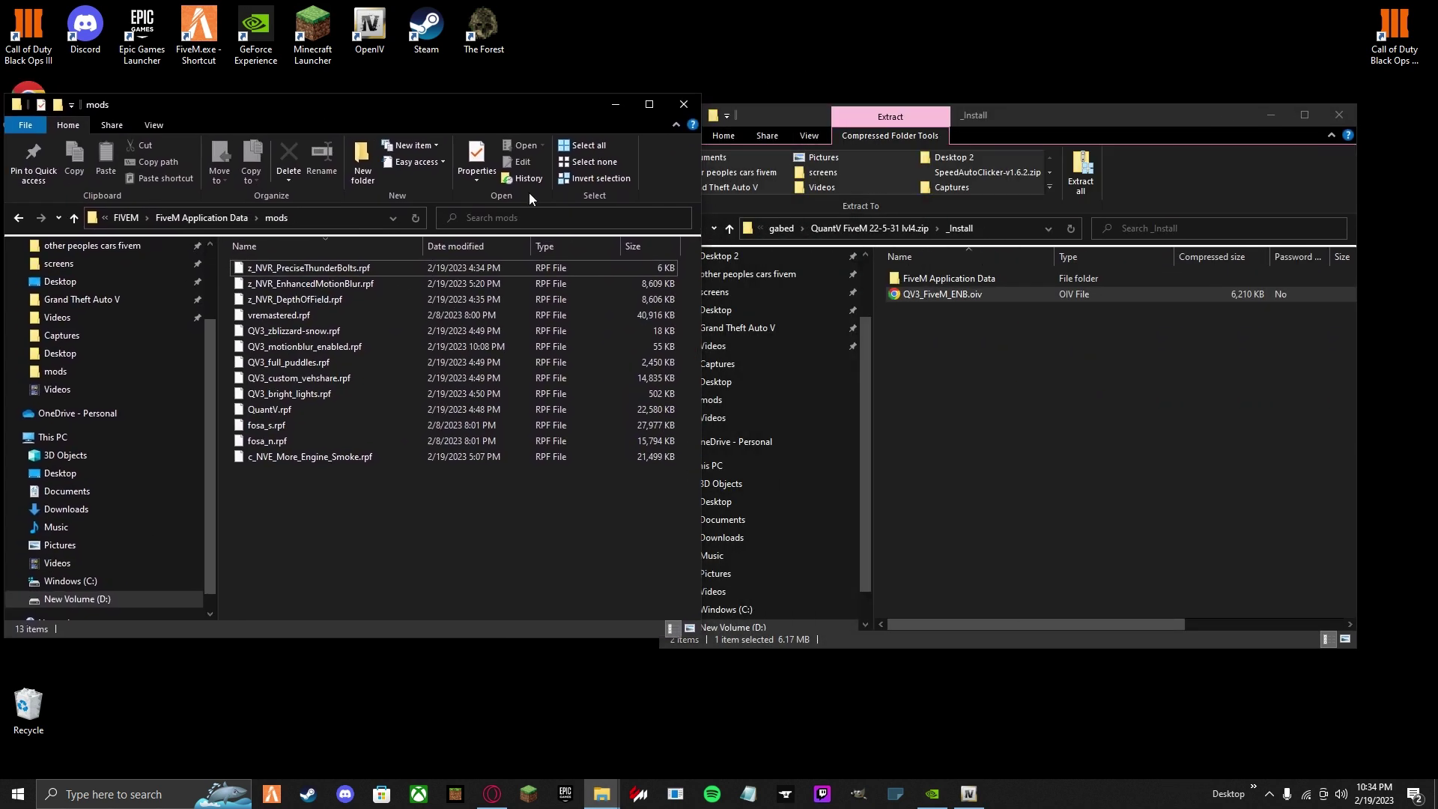
pyautogui.moveTo(700, 234); pyautogui.dragTo(658, 234)
pyautogui.moveTo(1028, 121); pyautogui.dragTo(1071, 101)
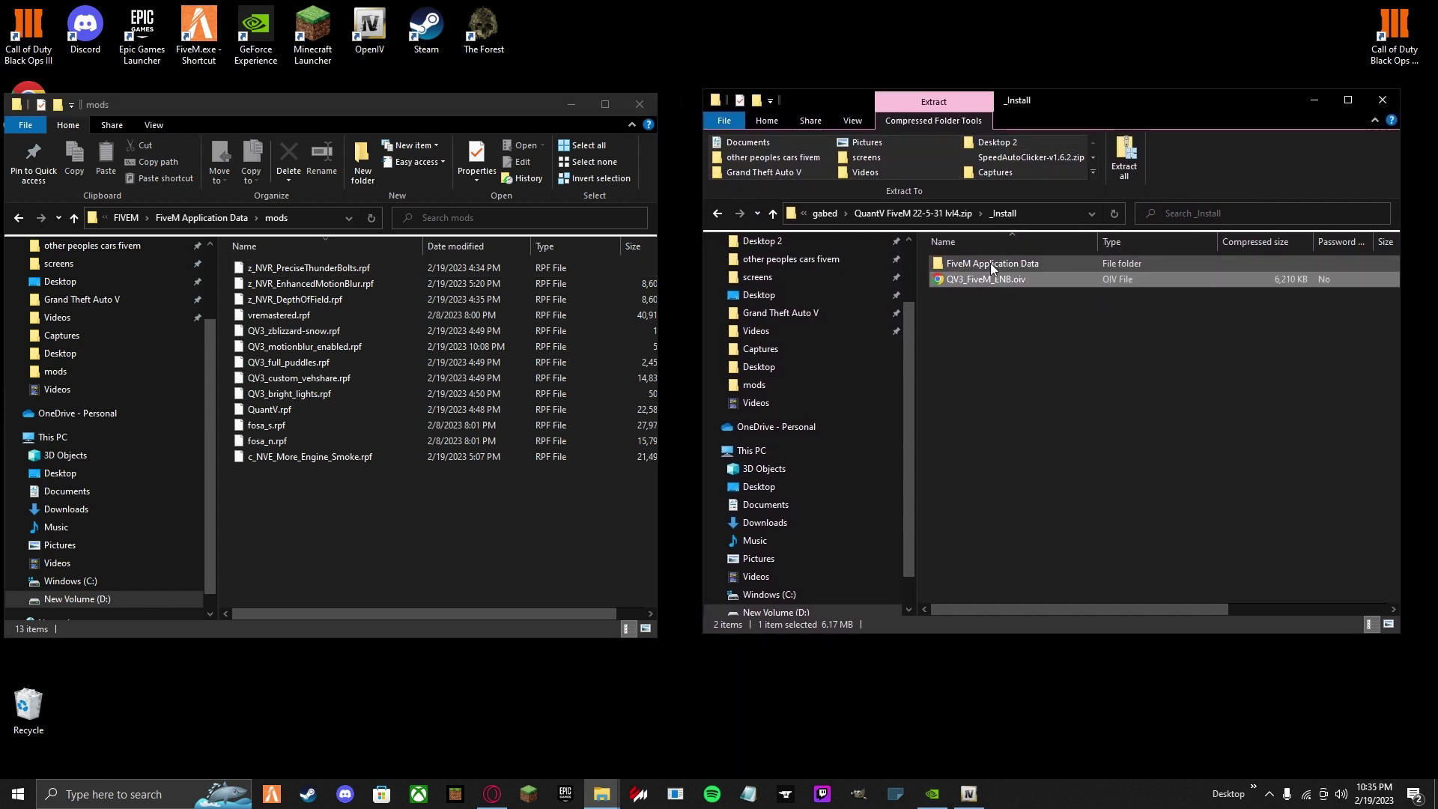
# Step: Show QuantV.rpf in the archive's FiveM Application Data > mods folder, then return to the zip root
pyautogui.doubleClick(991, 263)
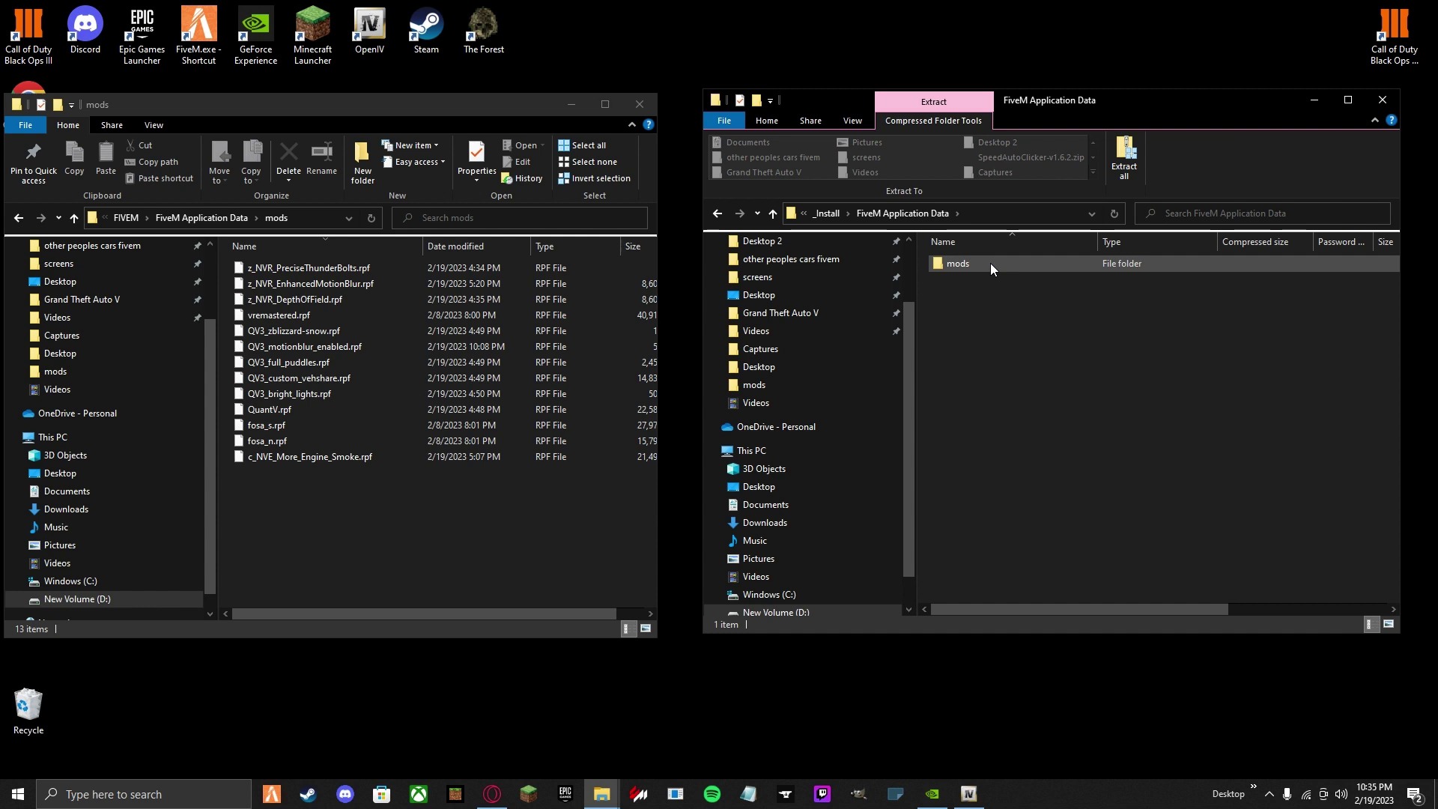
pyautogui.doubleClick(990, 263)
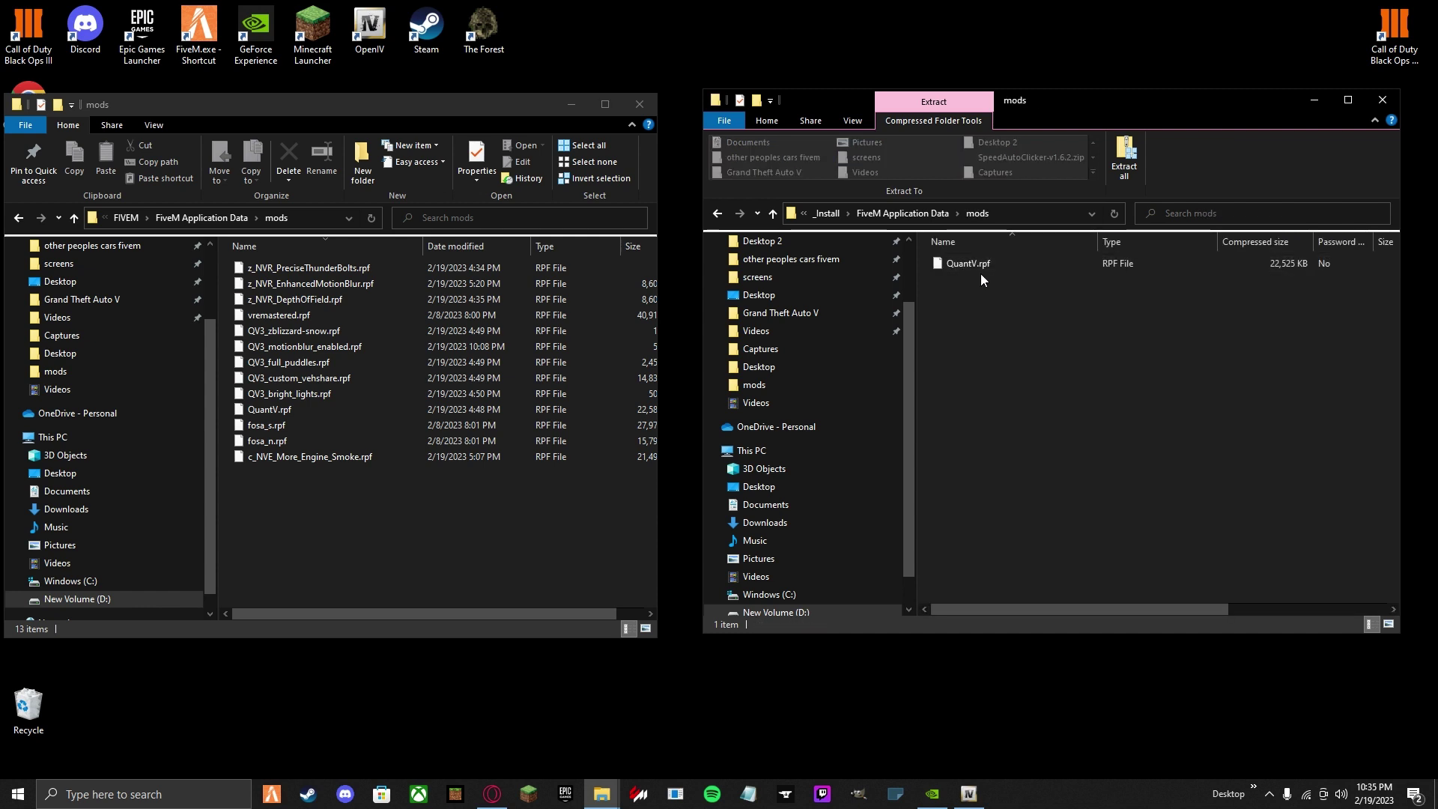
pyautogui.moveTo(1006, 266); pyautogui.dragTo(1099, 371)
pyautogui.press('BackSpace')
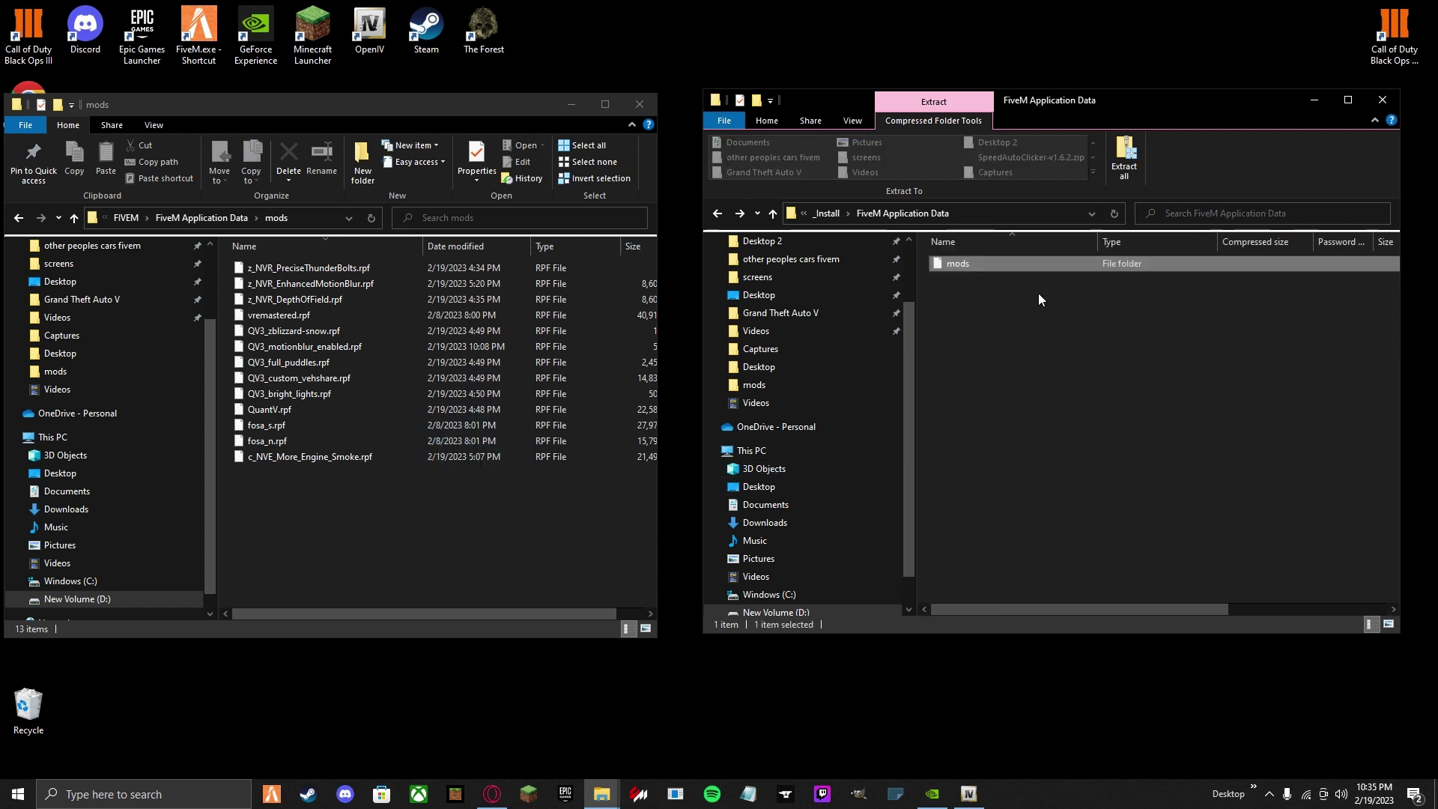
pyautogui.press('BackSpace')
pyautogui.press('BackSpace')
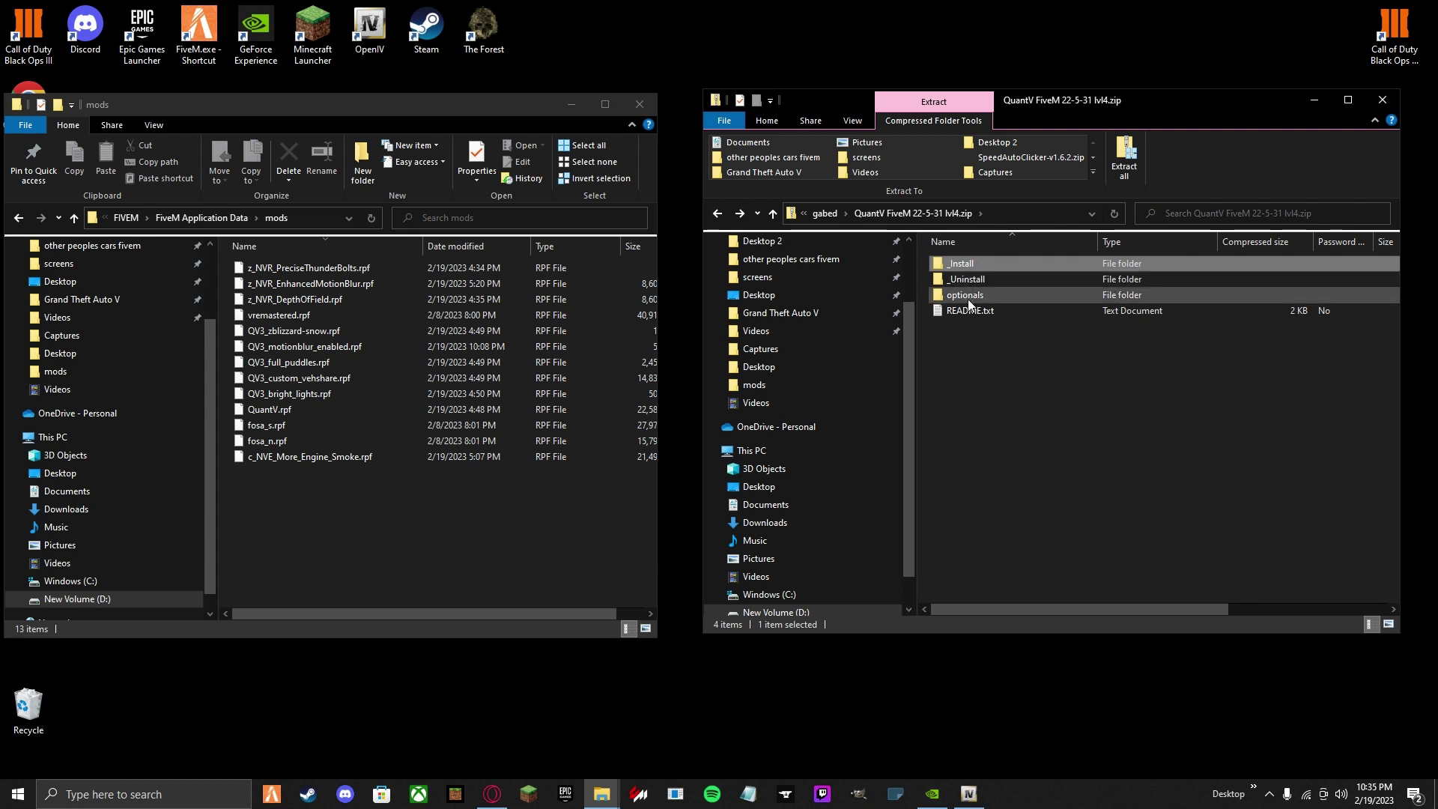
# Step: Copy QuantV_ENB_Uninstall.oiv from the archive's _Uninstall folder to the desktop's top-right corner
pyautogui.click(570, 105)
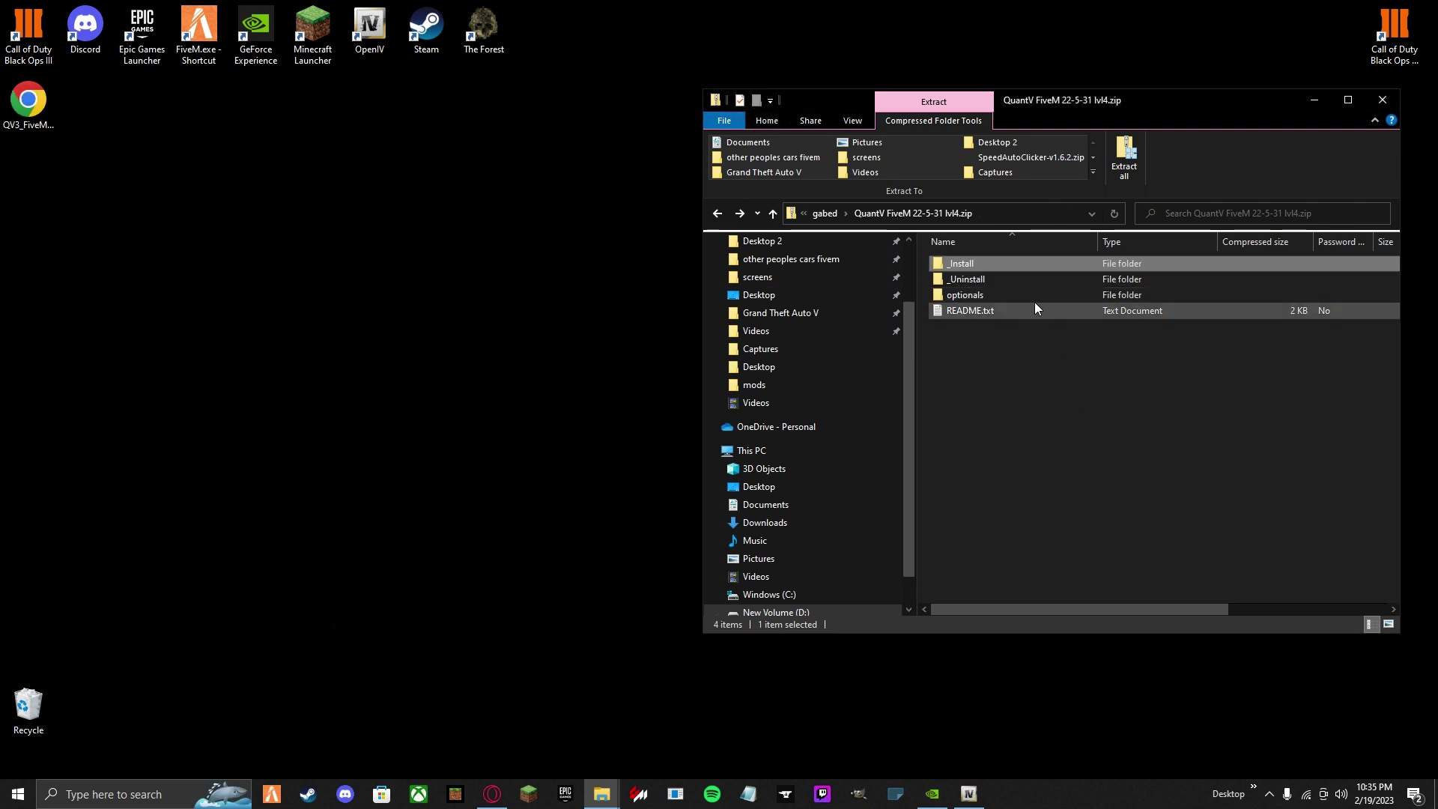
pyautogui.doubleClick(949, 281)
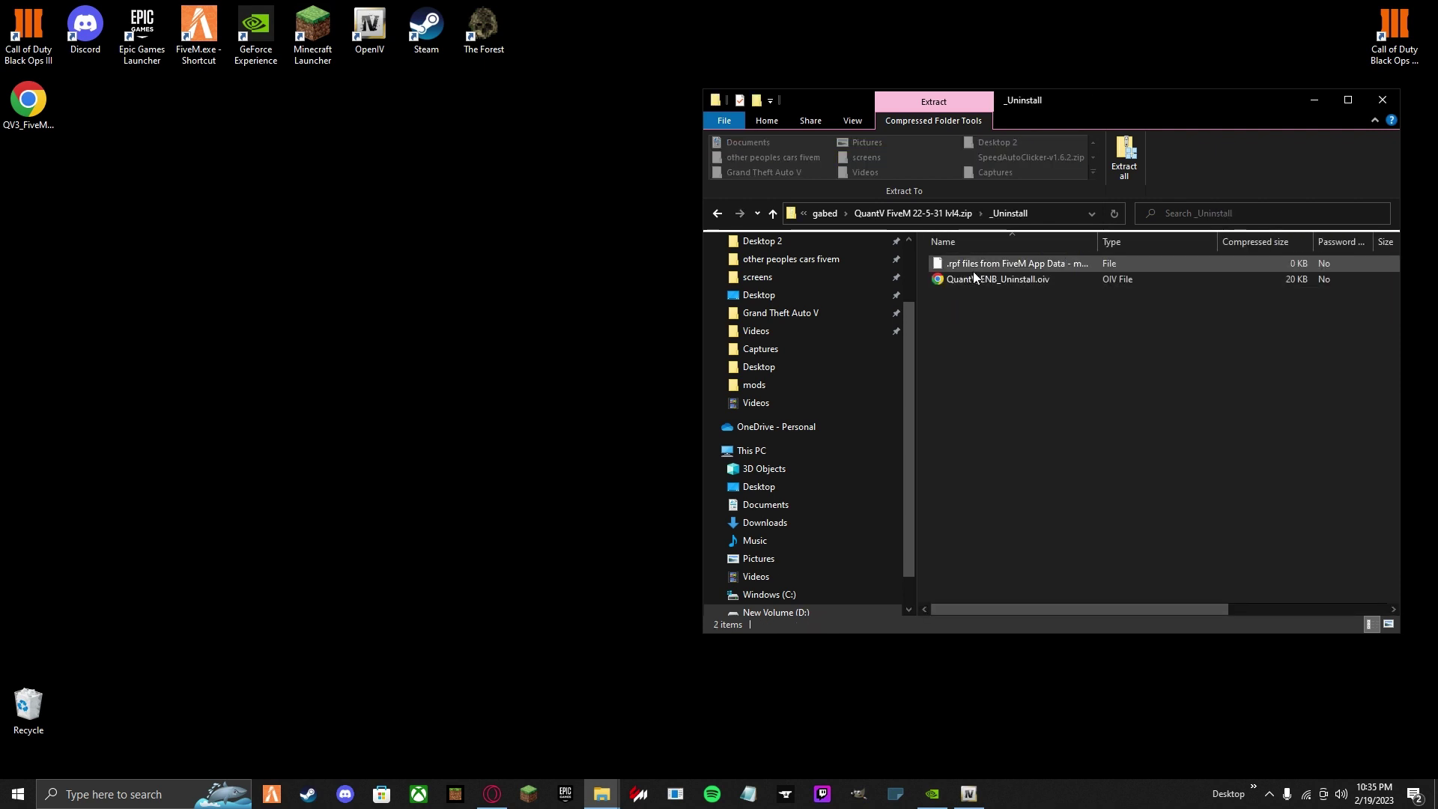
pyautogui.moveTo(960, 280); pyautogui.dragTo(539, 357)
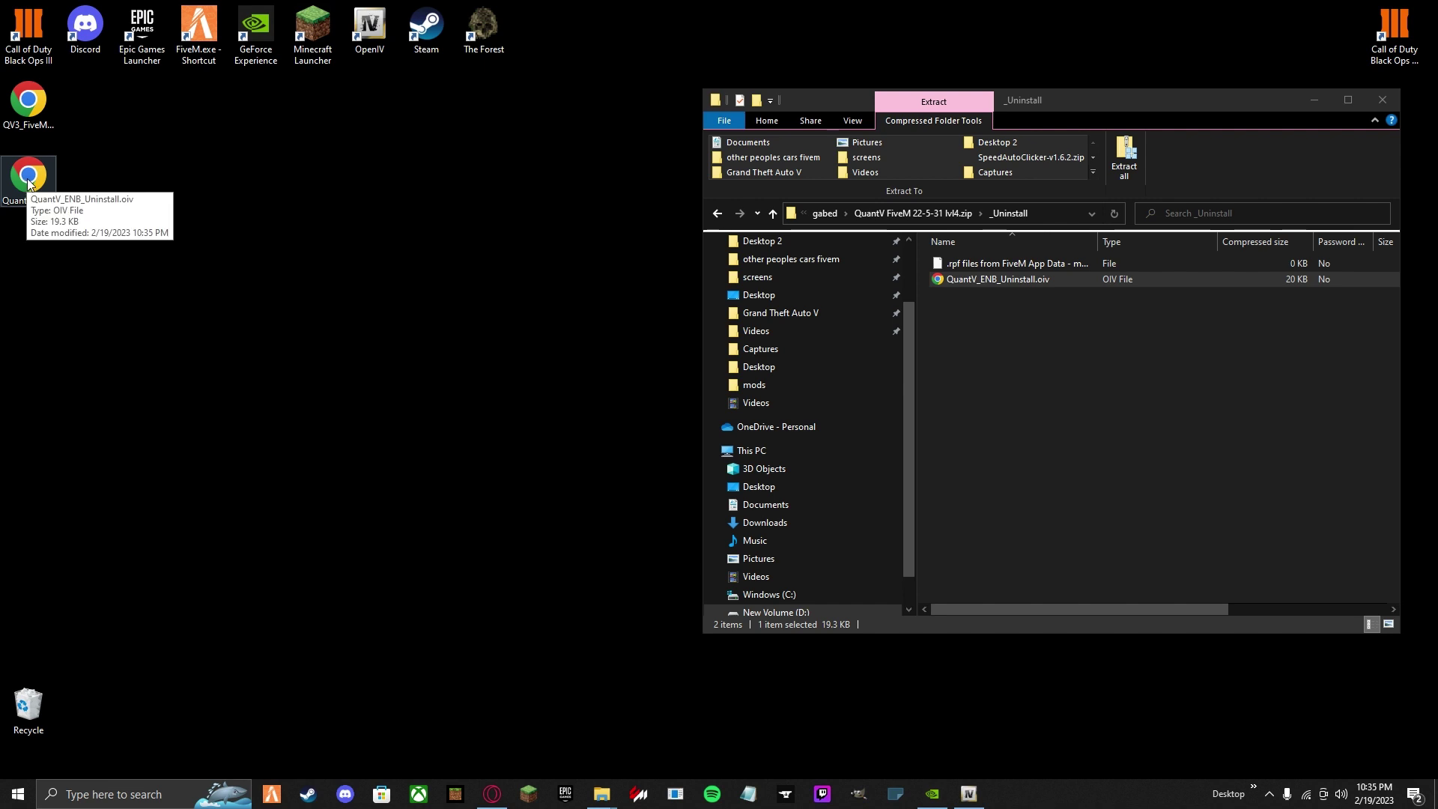
pyautogui.moveTo(28, 182); pyautogui.dragTo(1226, 29)
pyautogui.click(1054, 393)
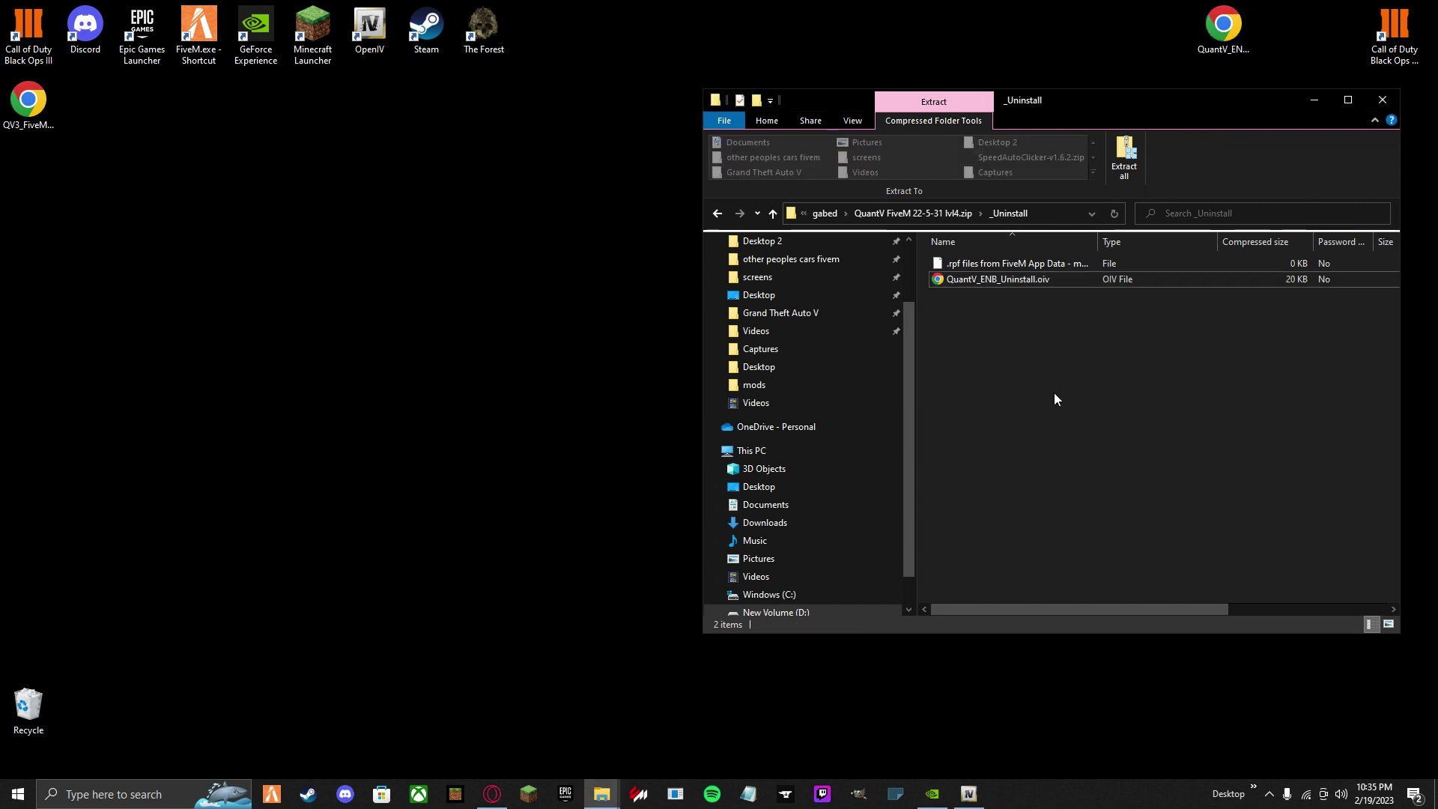
pyautogui.press('BackSpace')
# Step: Browse optionals to ENB performance-quality presets, glance at Optional presets, and return to ENB presets
pyautogui.doubleClick(1013, 296)
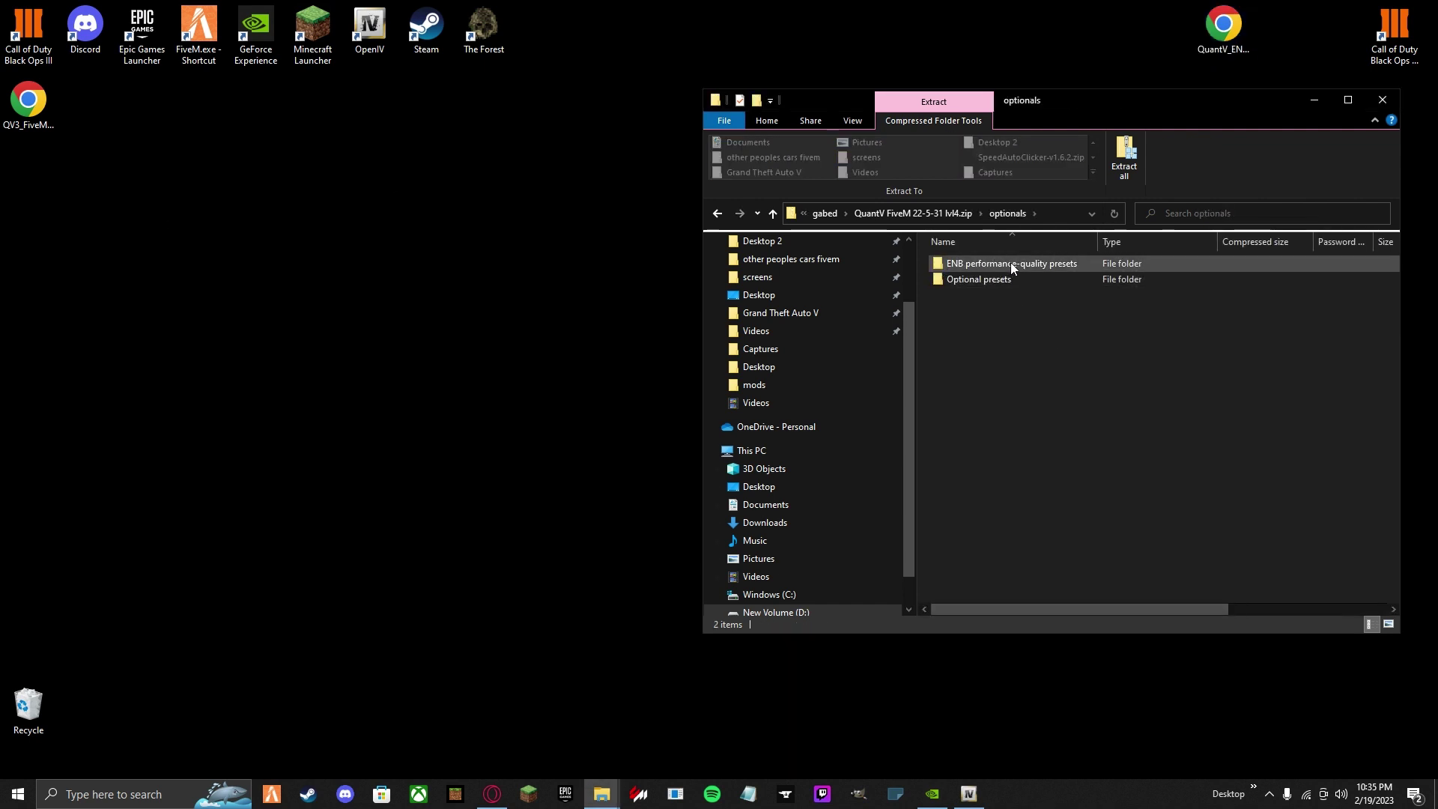
pyautogui.doubleClick(1010, 262)
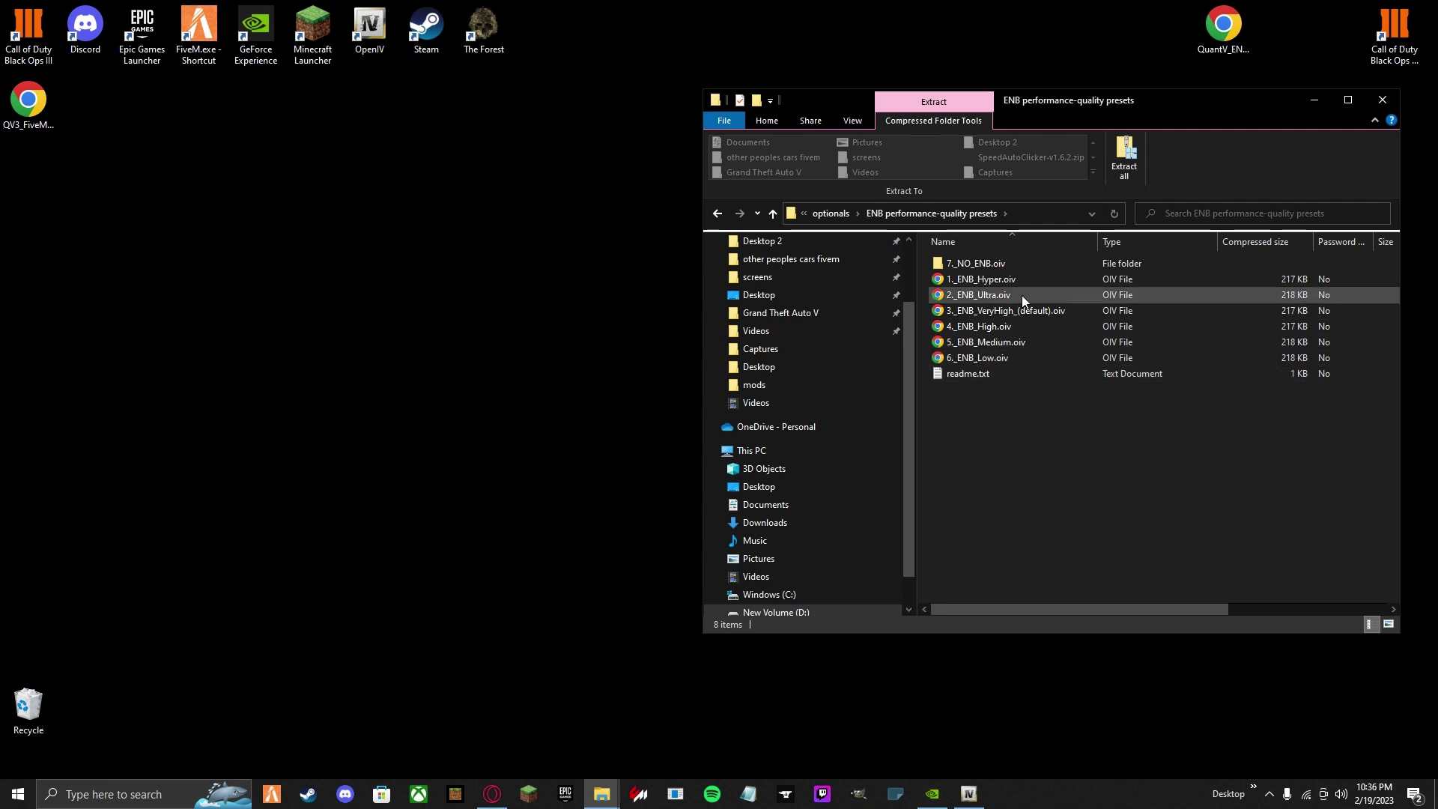
pyautogui.hotkey('alt', 'Left')
pyautogui.doubleClick(985, 274)
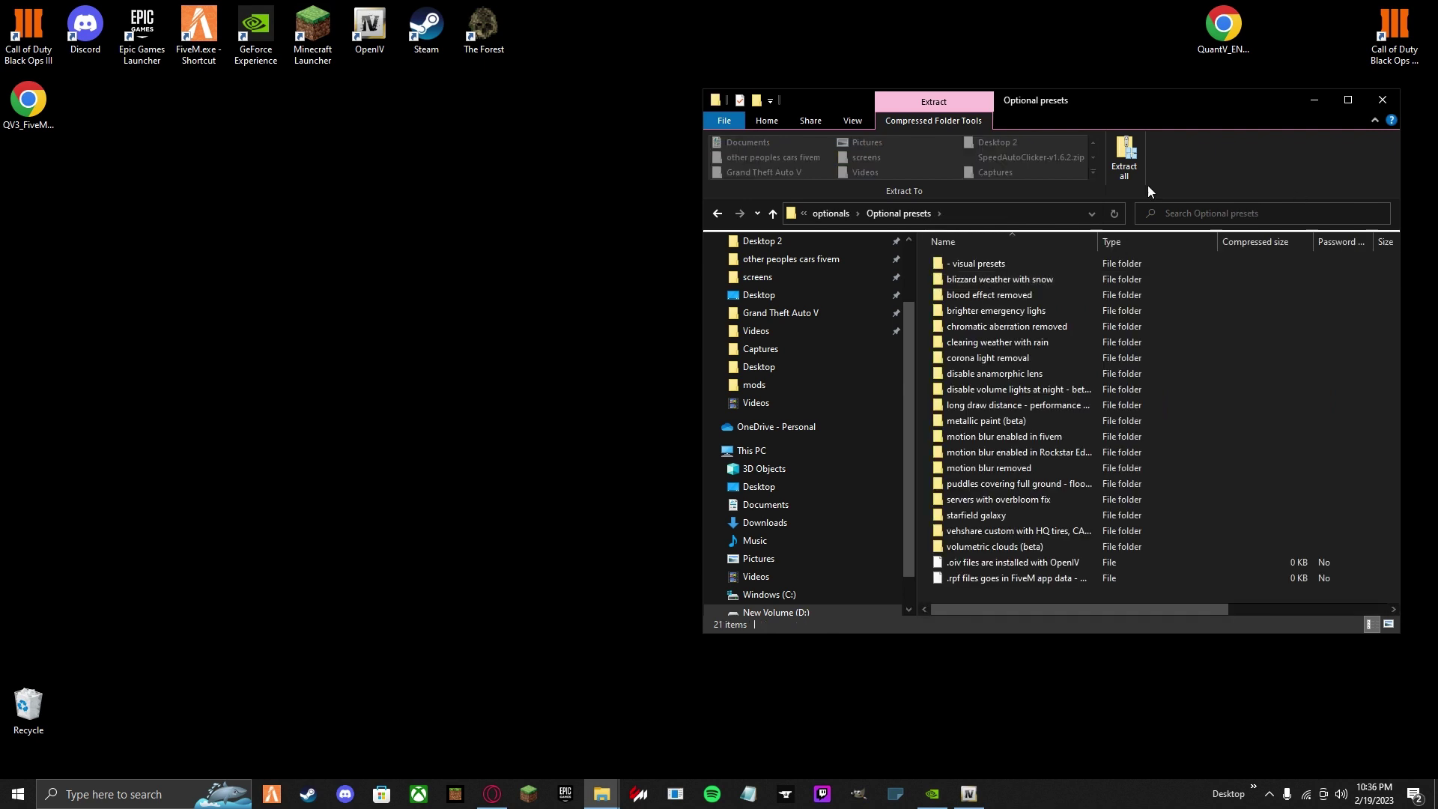
pyautogui.hotkey('alt', 'Left')
pyautogui.doubleClick(1029, 264)
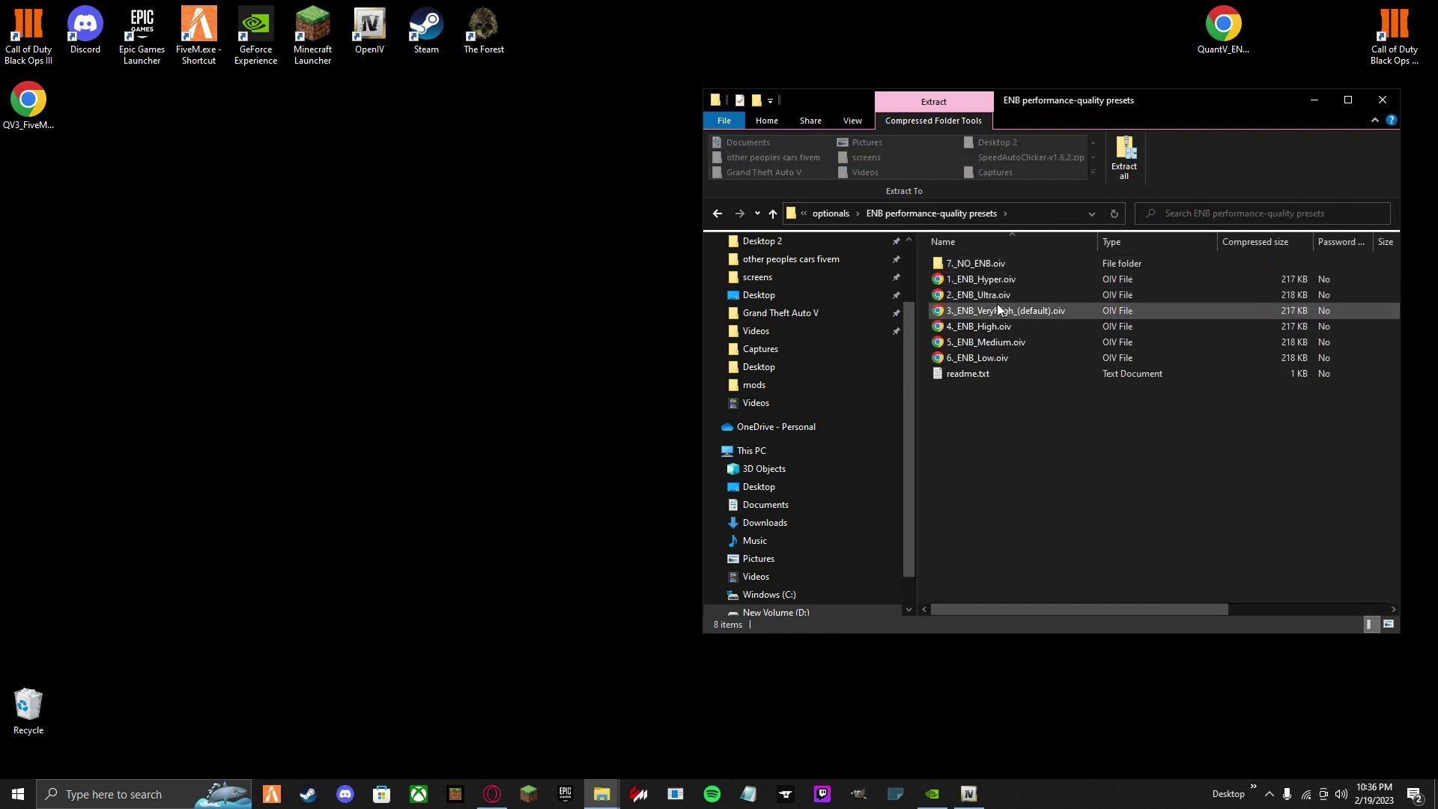
# Step: Copy 2._ENB_Ultra.oiv to the desktop and go back to the archive's optionals folder
pyautogui.moveTo(1006, 290); pyautogui.dragTo(311, 314)
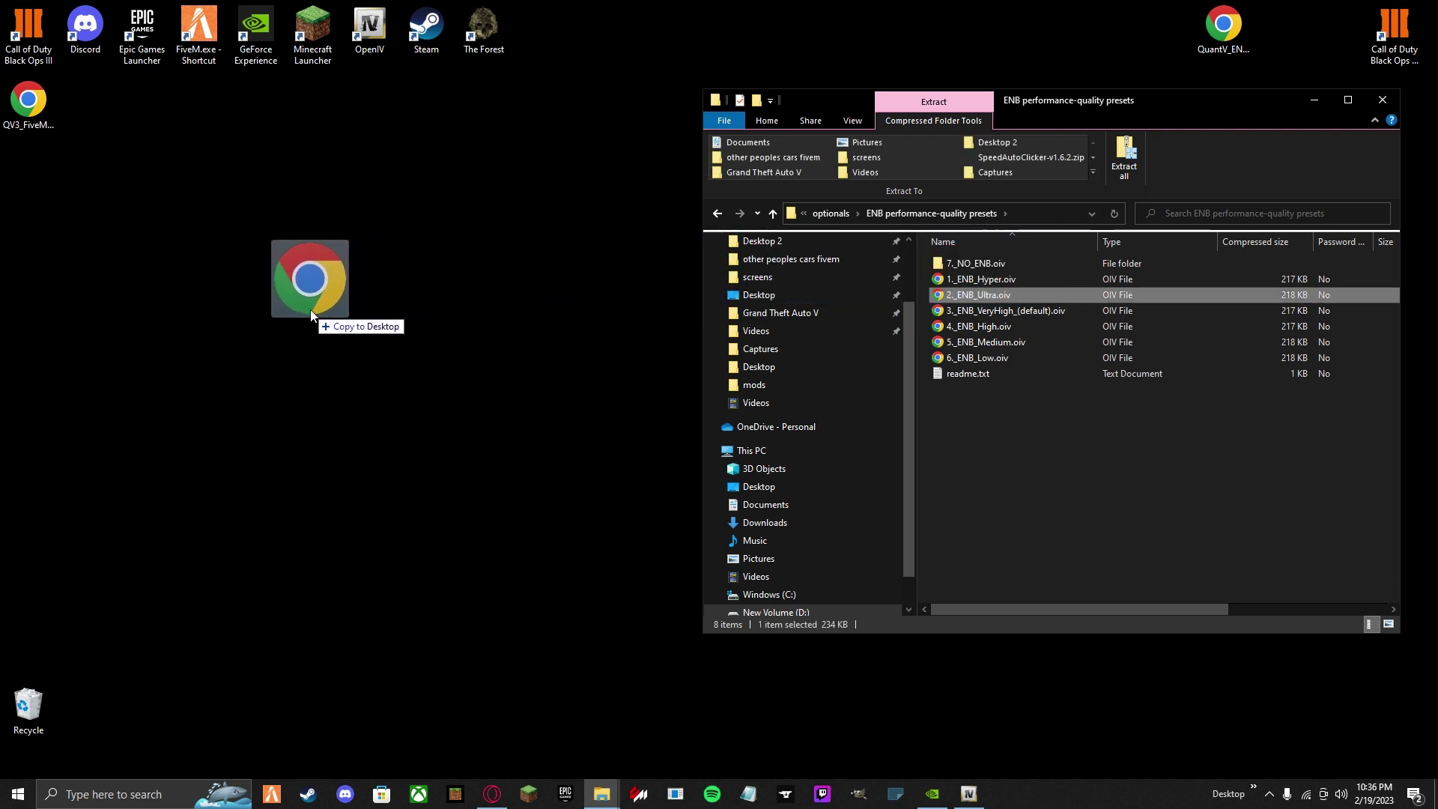
pyautogui.moveTo(310, 309); pyautogui.dragTo(315, 308)
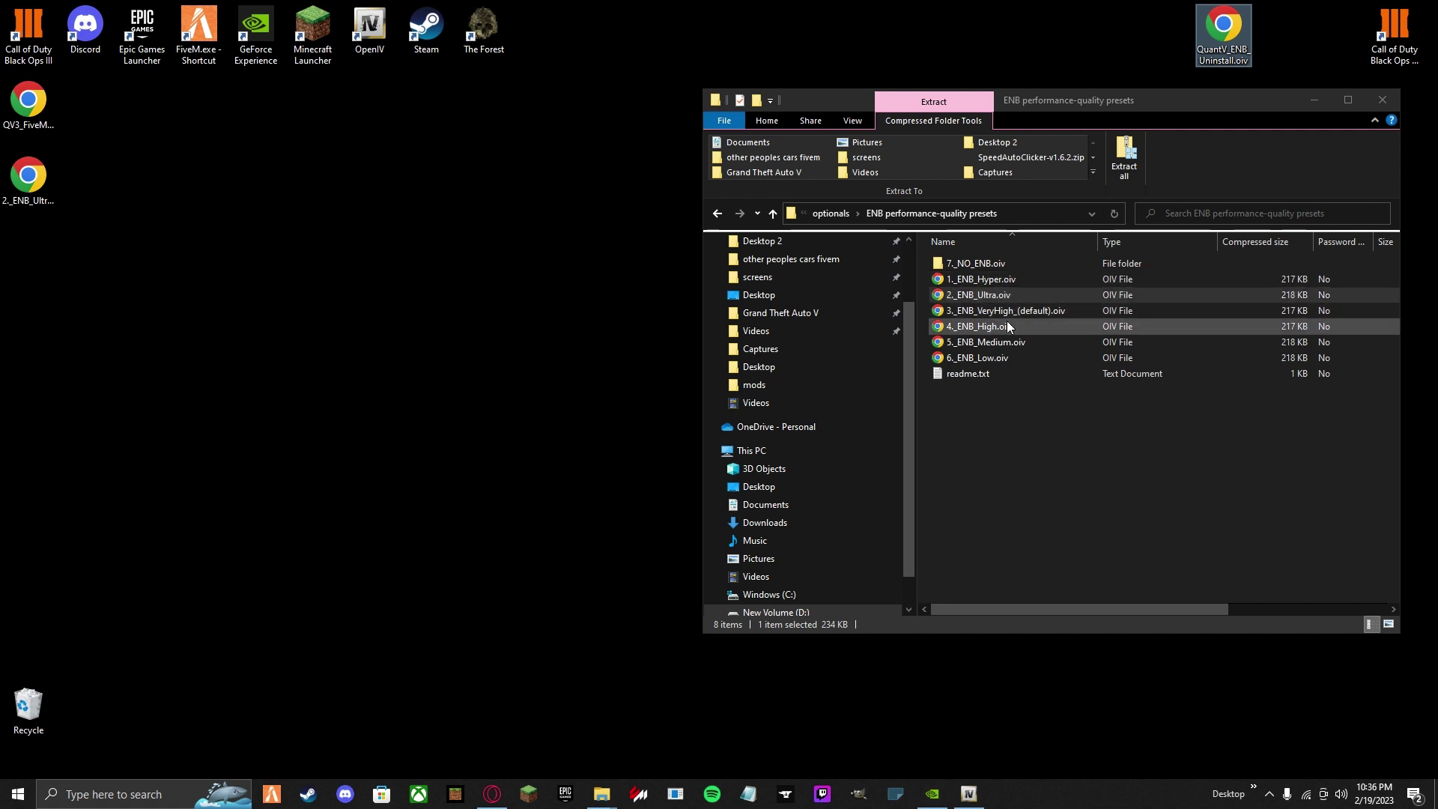
pyautogui.click(1004, 352)
pyautogui.click(1025, 310)
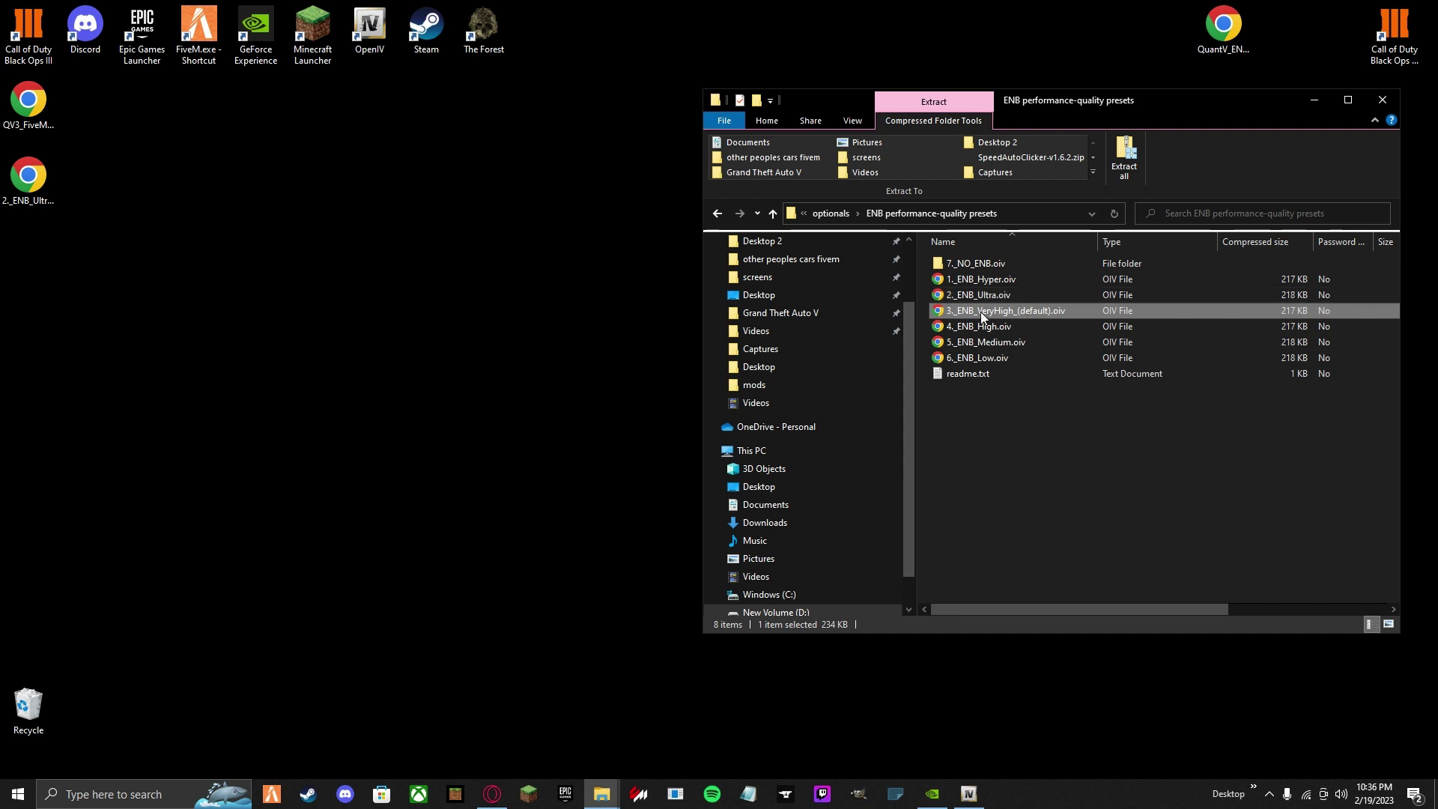
pyautogui.click(1078, 488)
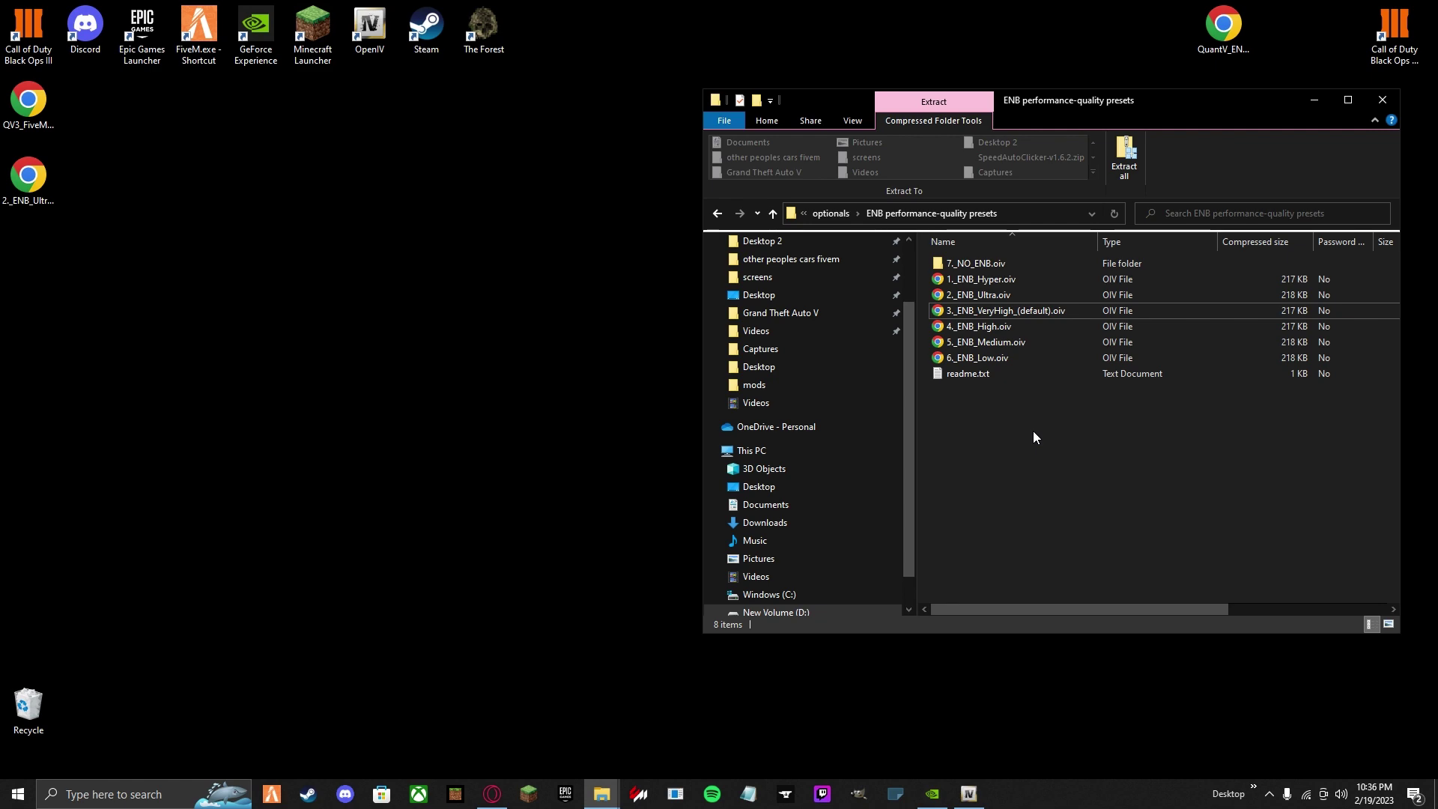
pyautogui.press('BackSpace')
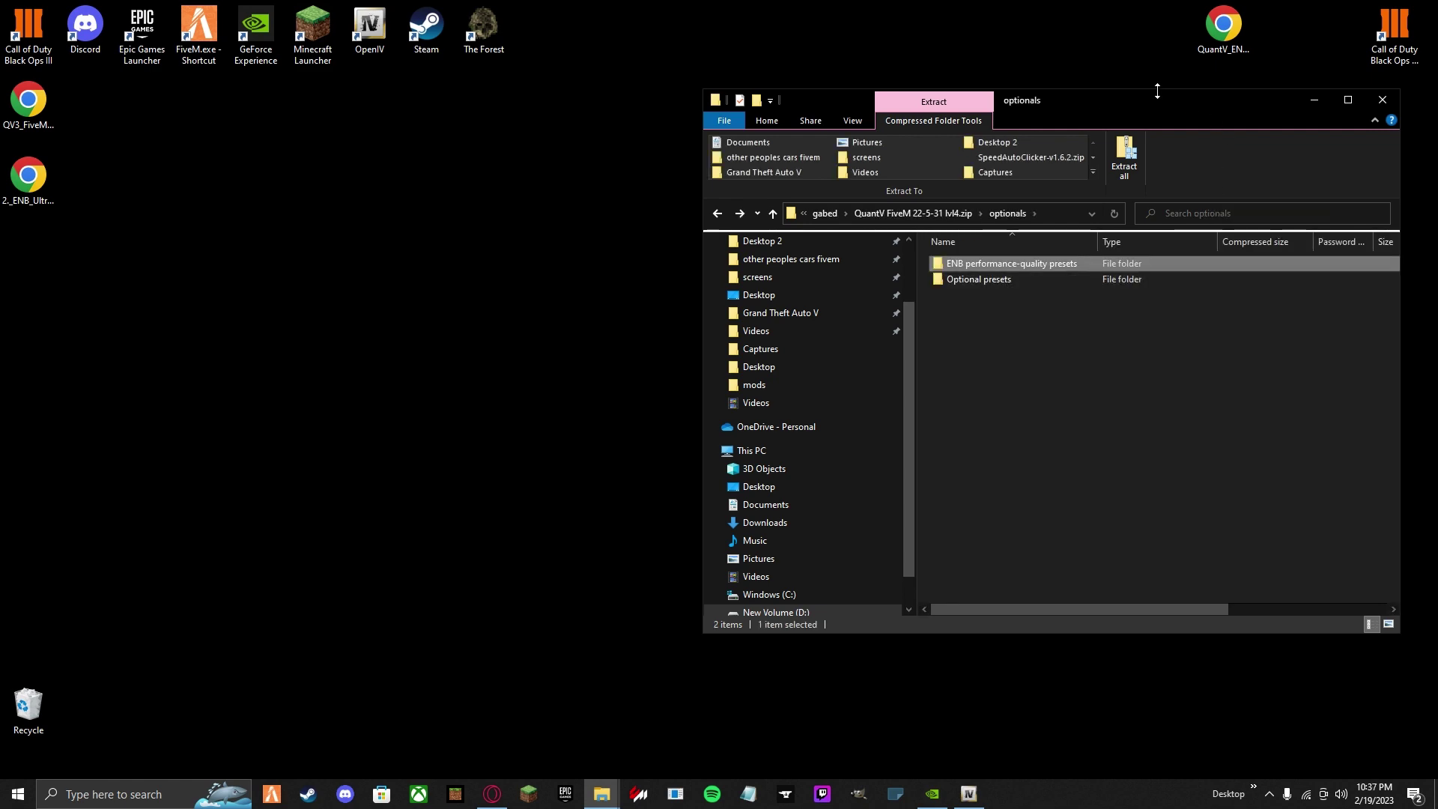
# Step: Move OpenIV to the right side of the screen and switch it into edit mode
pyautogui.click(968, 793)
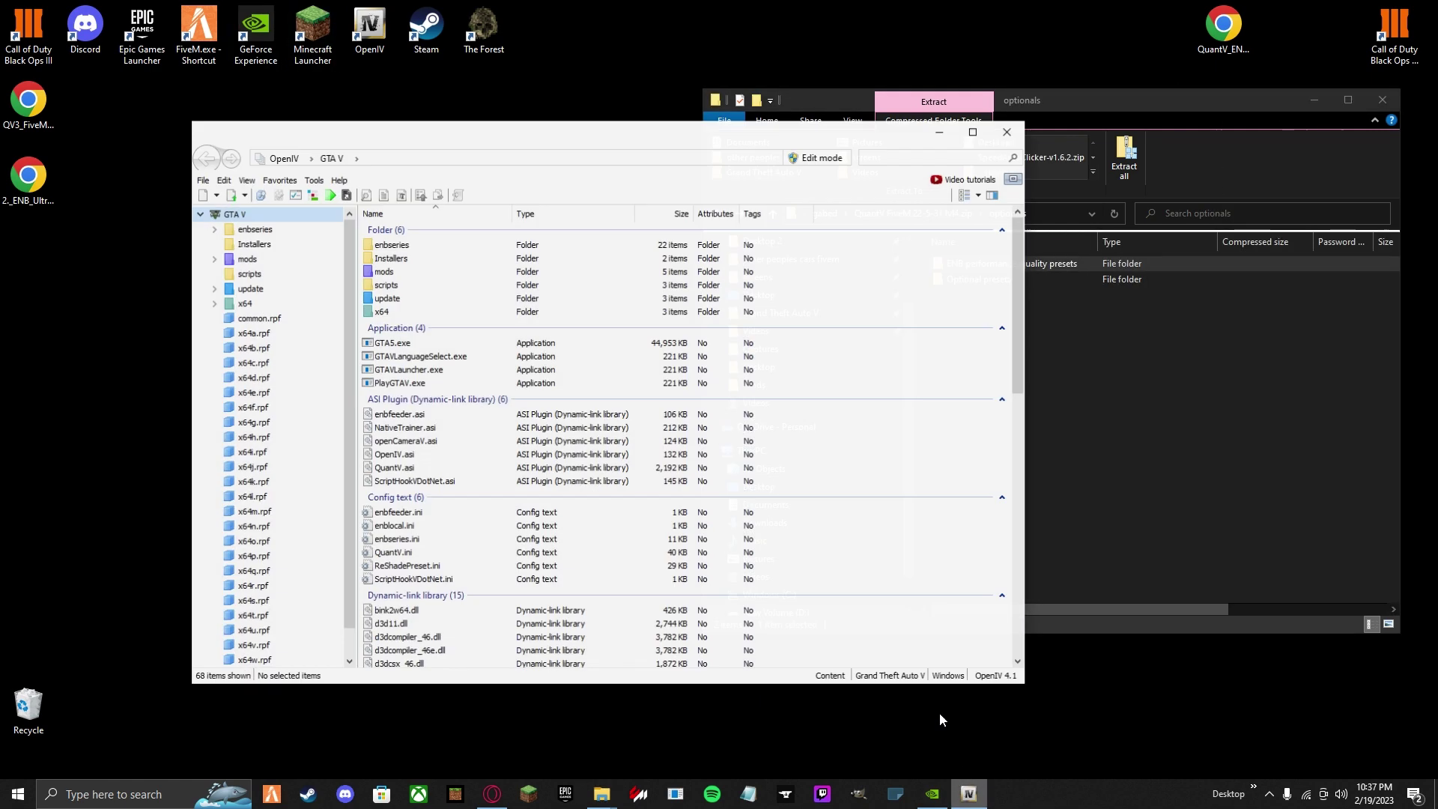
pyautogui.moveTo(652, 127); pyautogui.dragTo(989, 85)
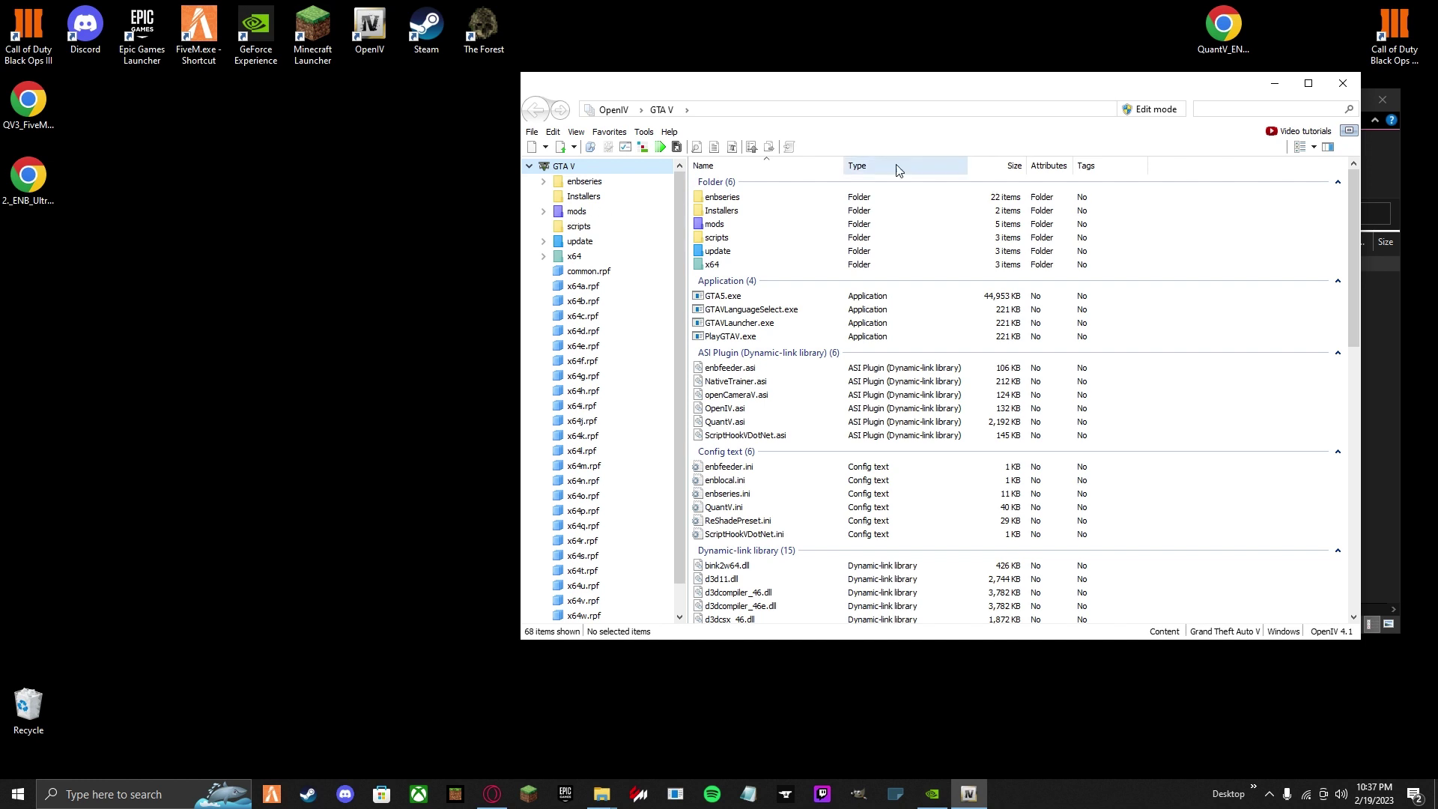
pyautogui.click(1150, 109)
pyautogui.click(769, 447)
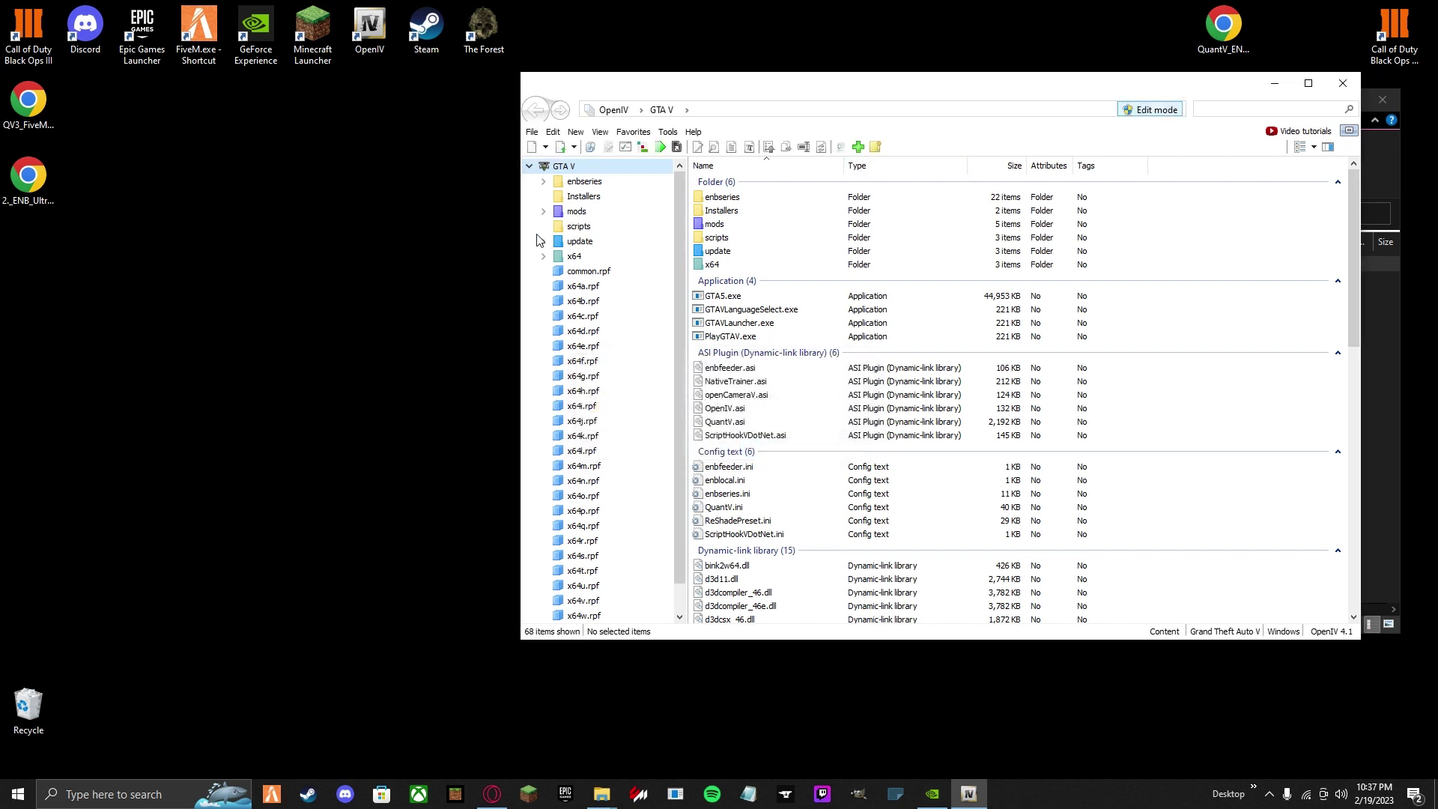
# Step: Open the GTA V Installers folder and browse the File, Favorites and Tools menus
pyautogui.rightClick(538, 221)
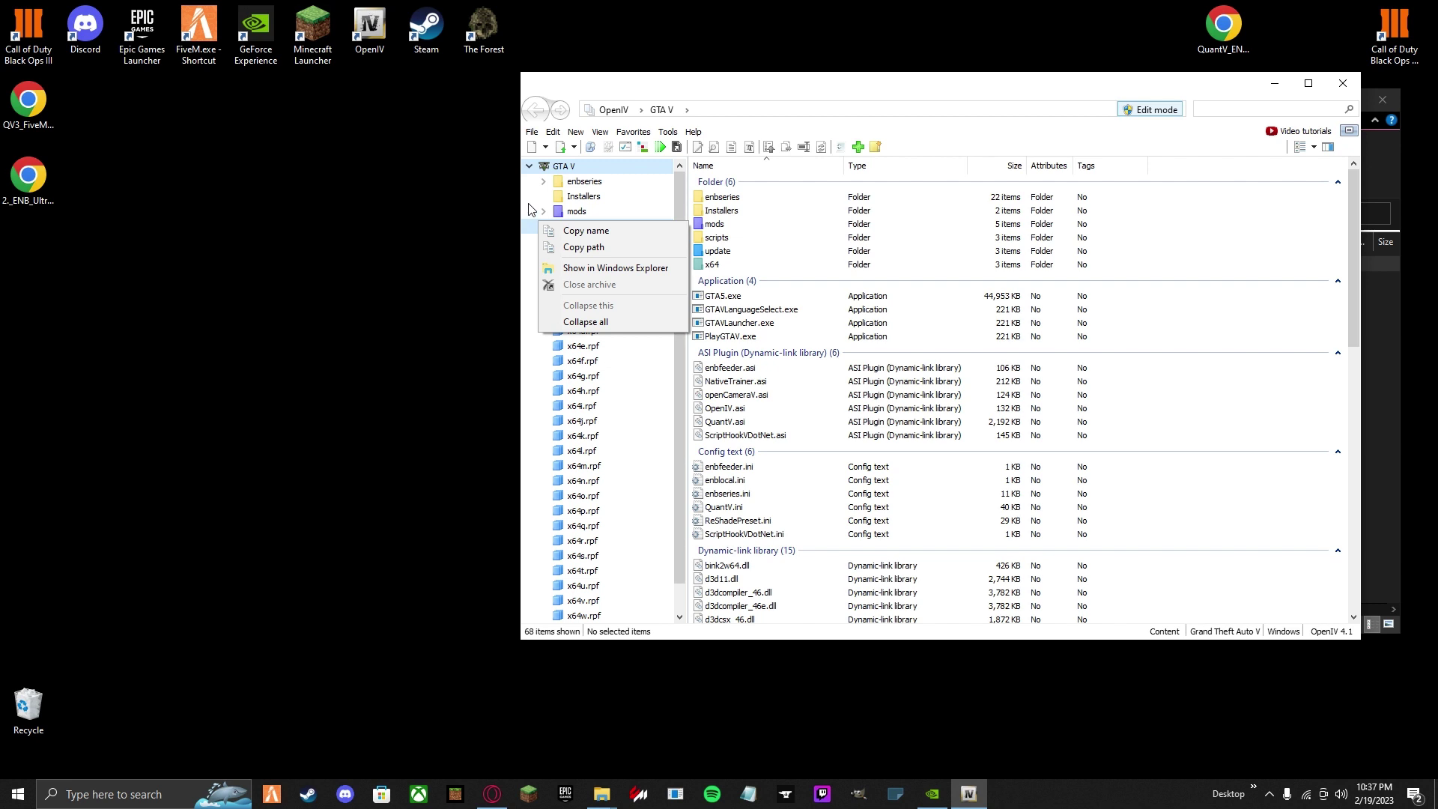
pyautogui.click(534, 196)
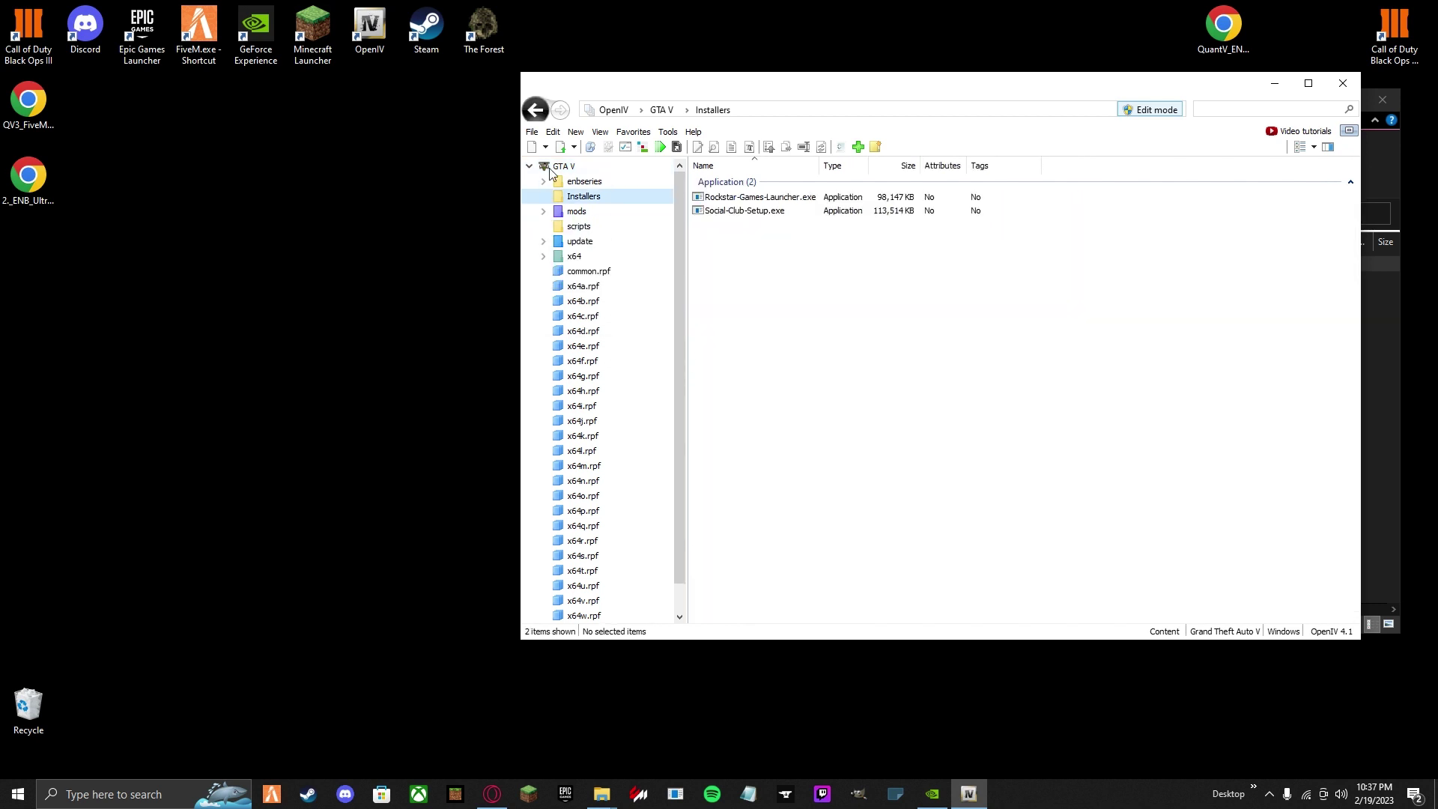
pyautogui.click(532, 133)
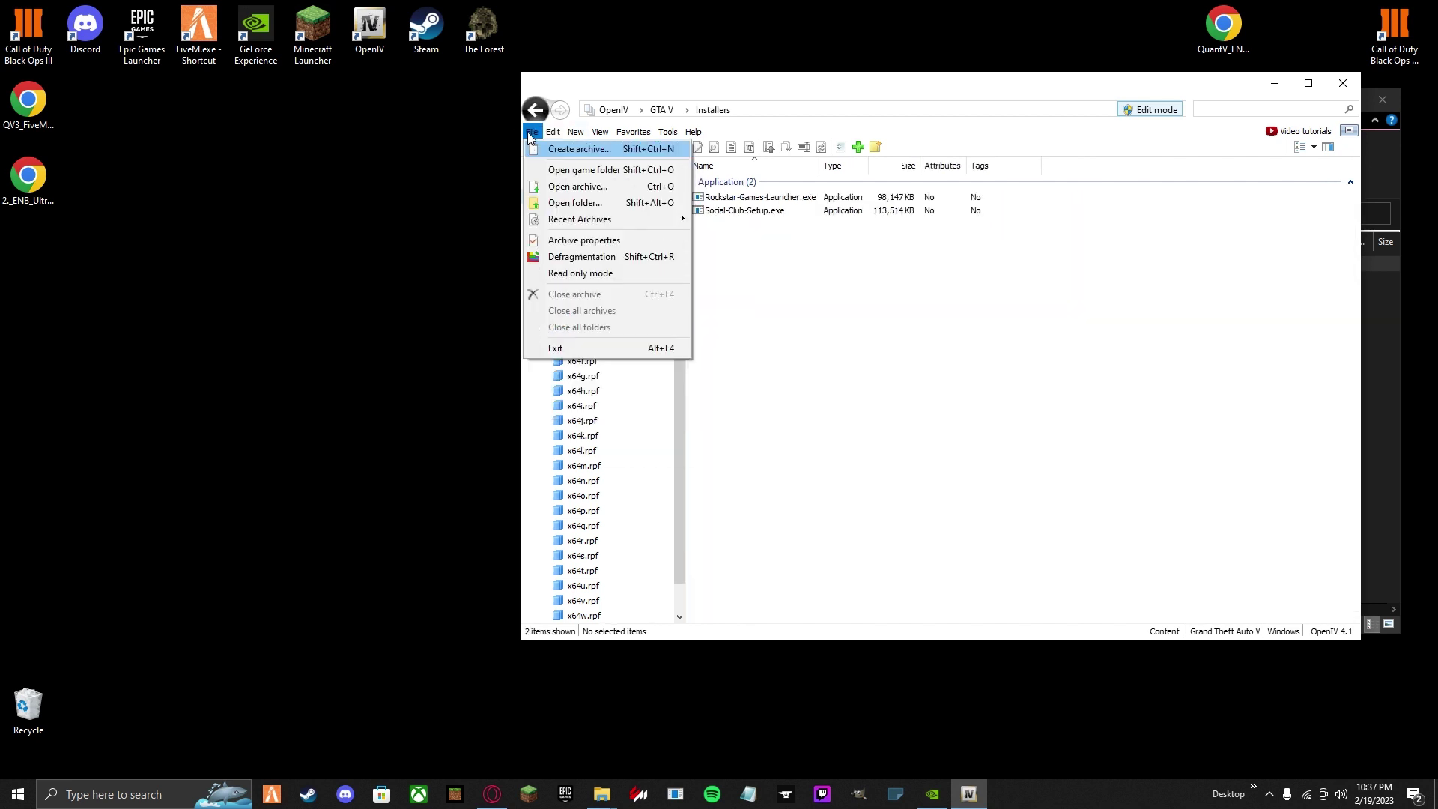
pyautogui.moveTo(574, 133)
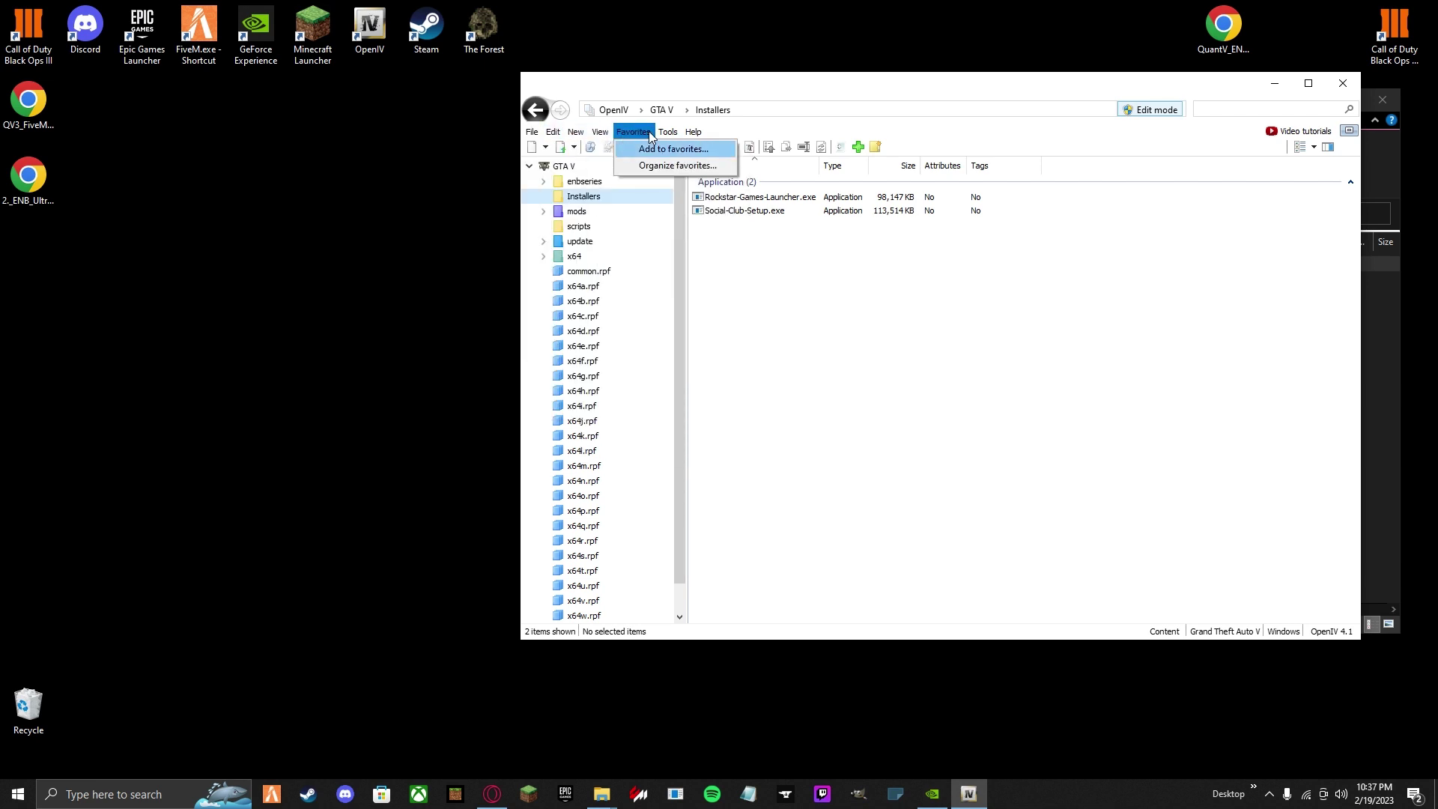
pyautogui.moveTo(665, 135)
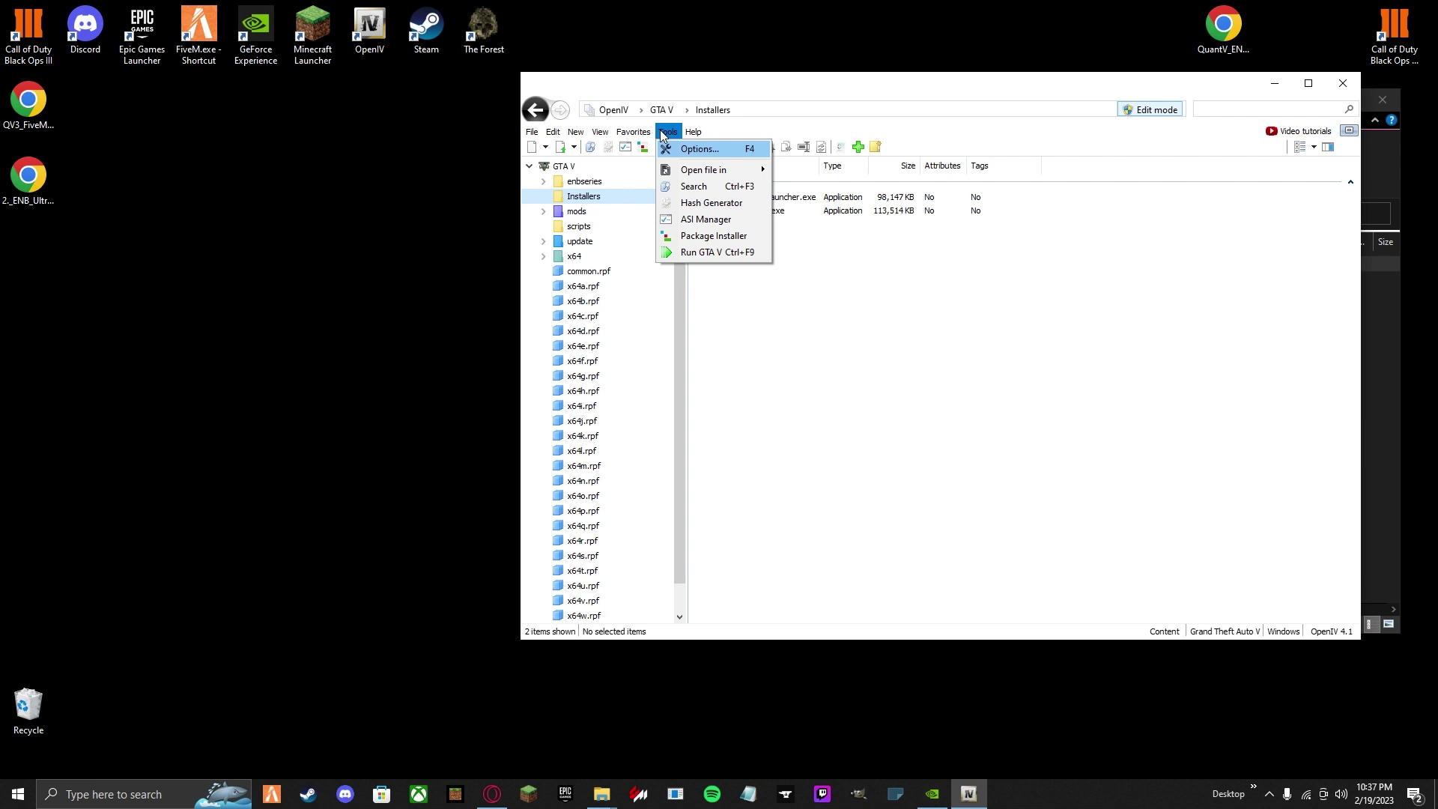
# Step: Start installing 2._ENB_Ultra.oiv into the mods folder, then back out and close Package Installer
pyautogui.click(714, 237)
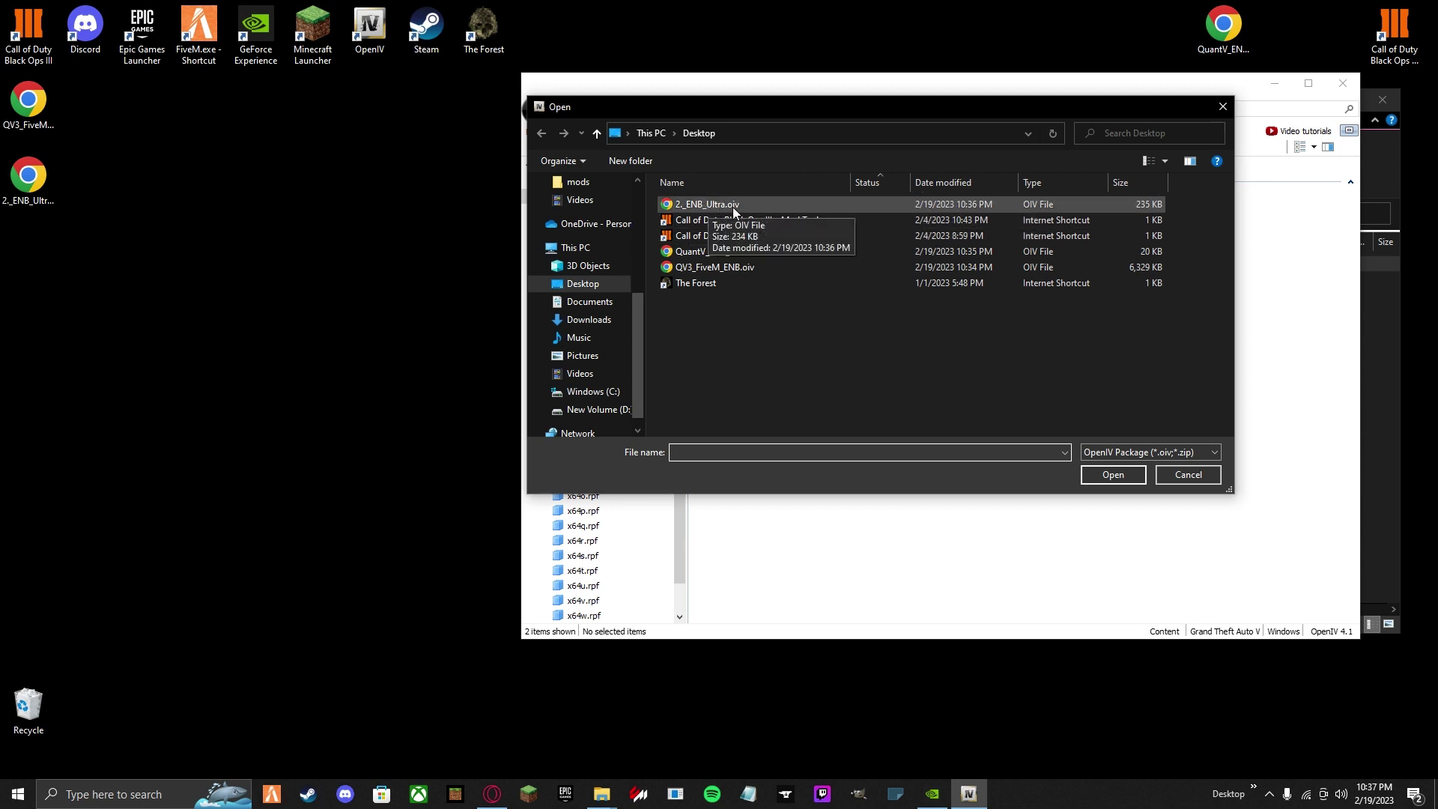
pyautogui.doubleClick(731, 207)
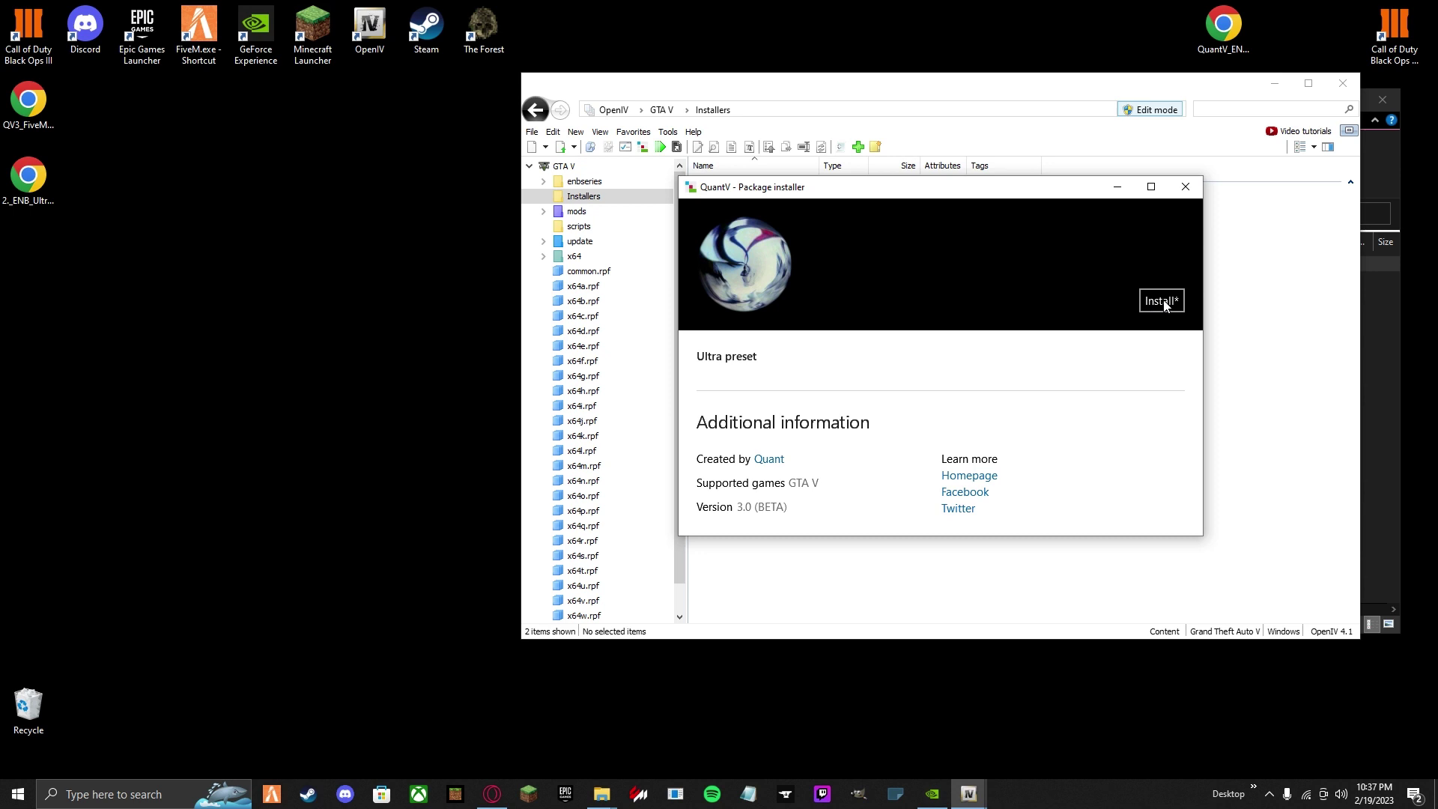
pyautogui.click(1163, 301)
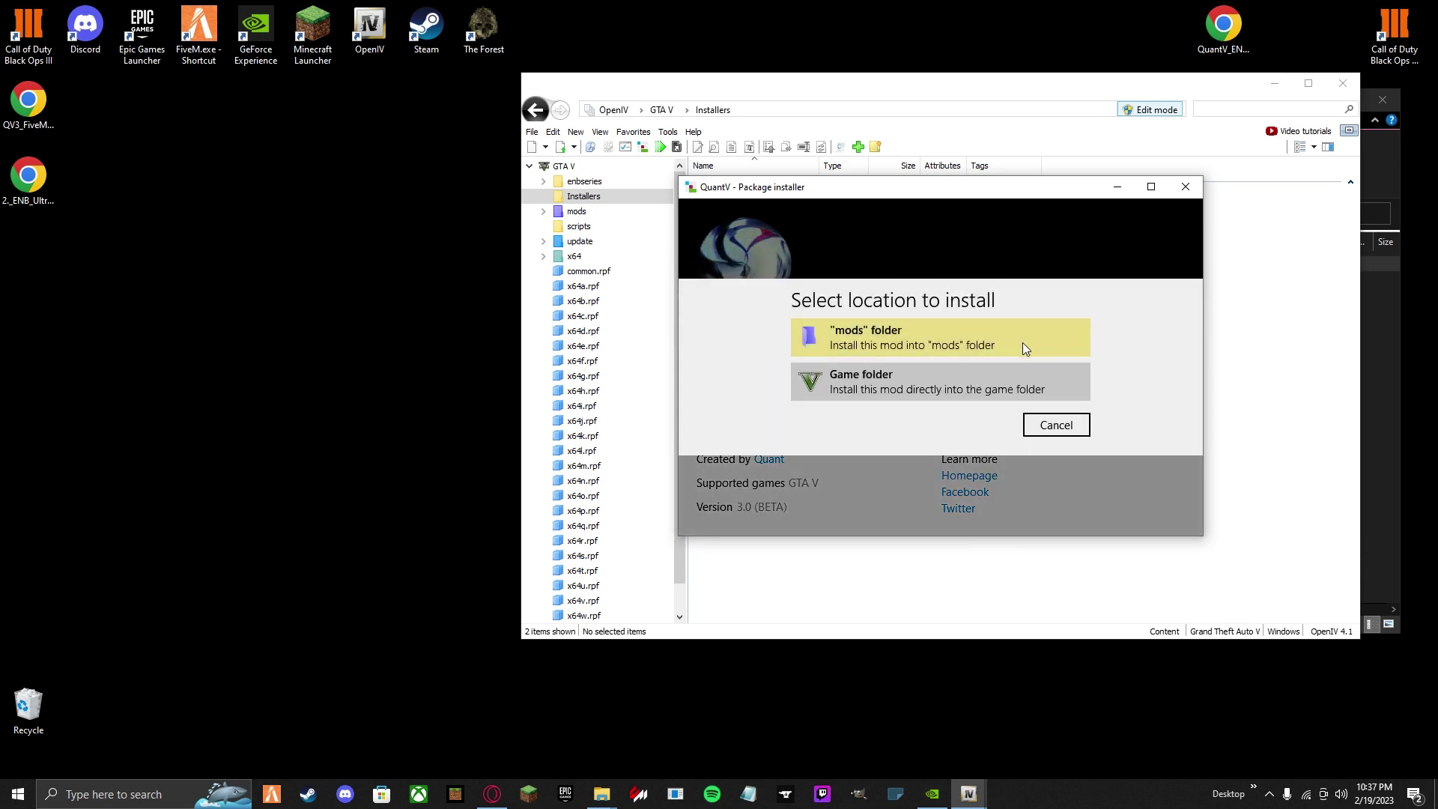
pyautogui.click(1024, 346)
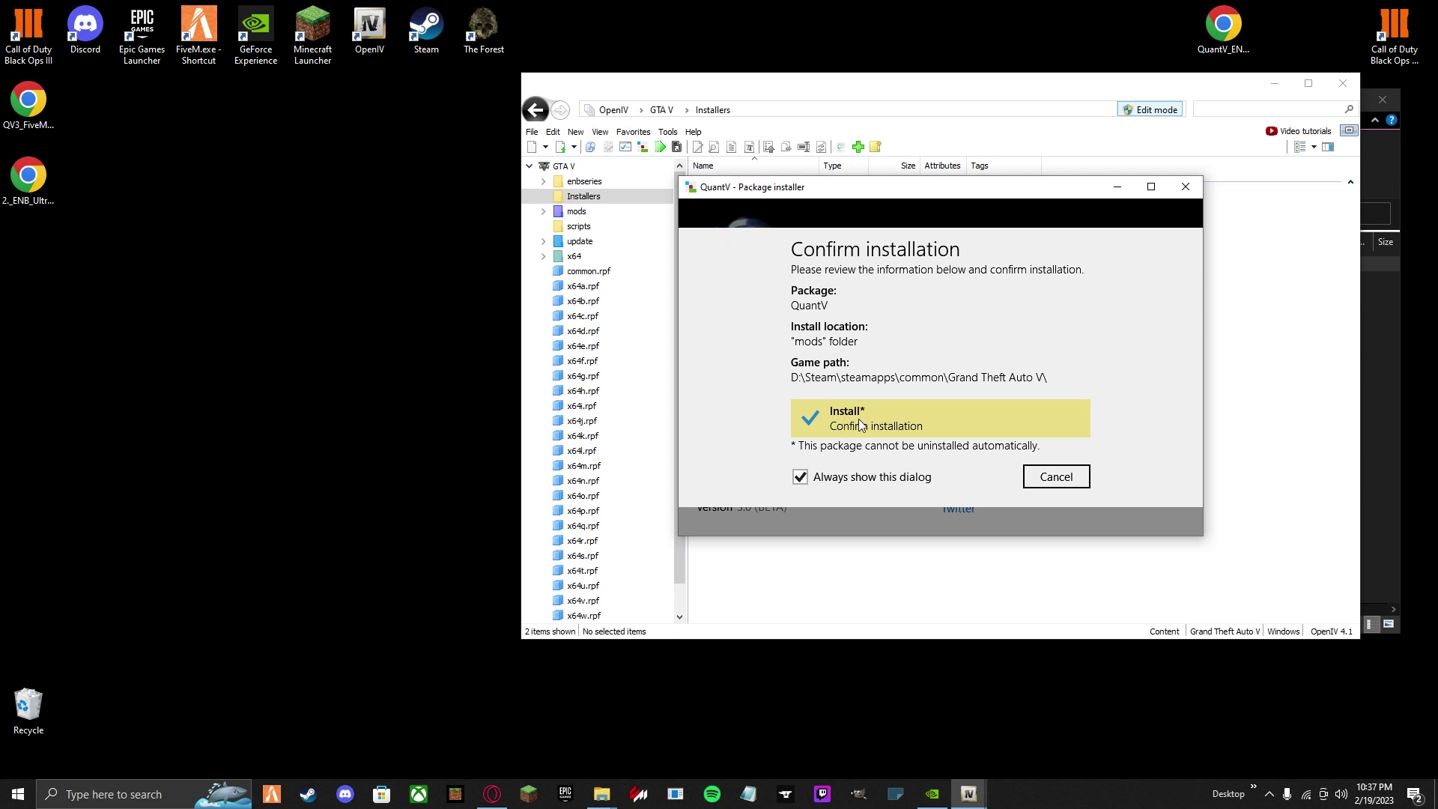
pyautogui.click(1053, 478)
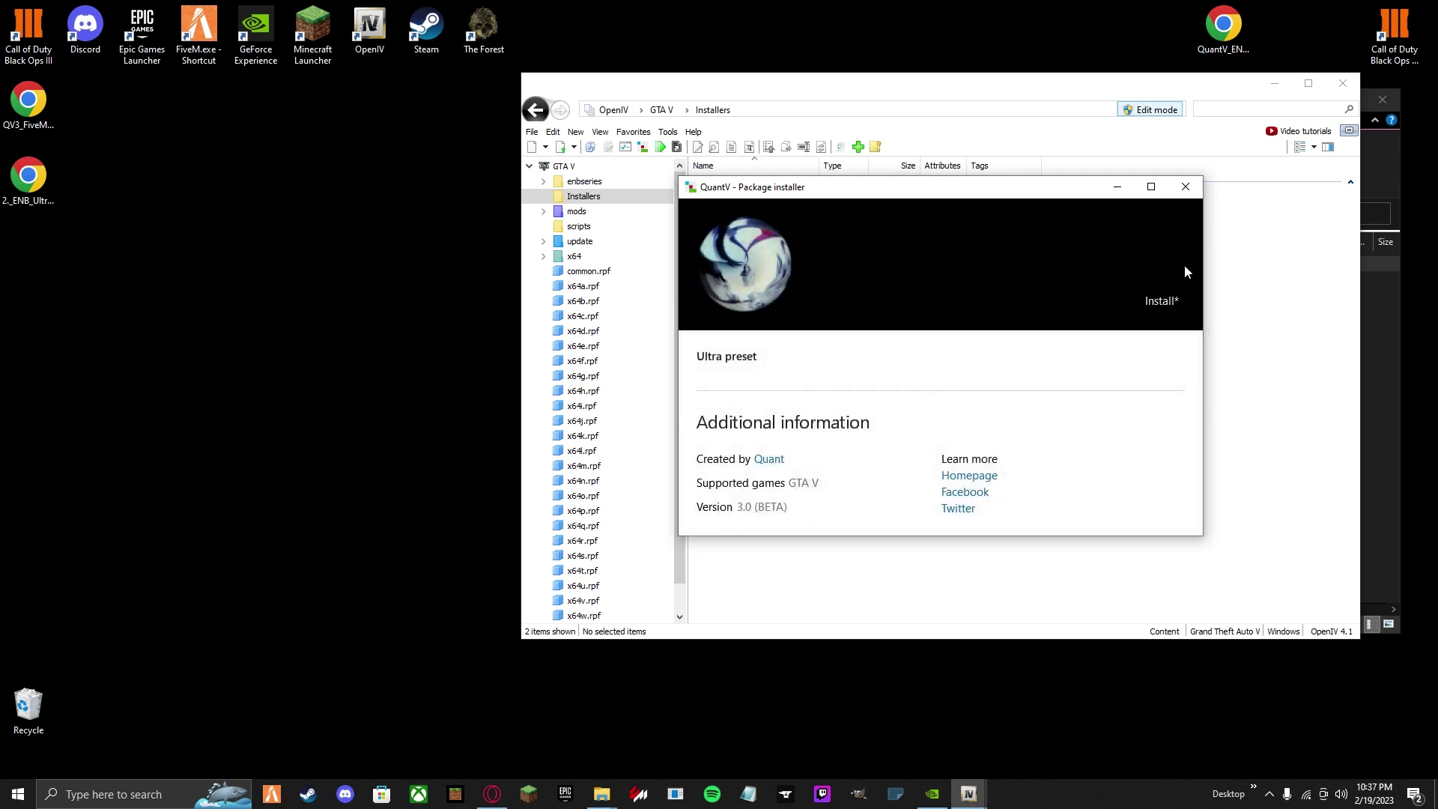
pyautogui.click(1187, 188)
pyautogui.click(667, 131)
# Step: Load QV3_FiveM_ENB.oiv in OpenIV's Package Installer and target the mods folder for installation
pyautogui.click(700, 236)
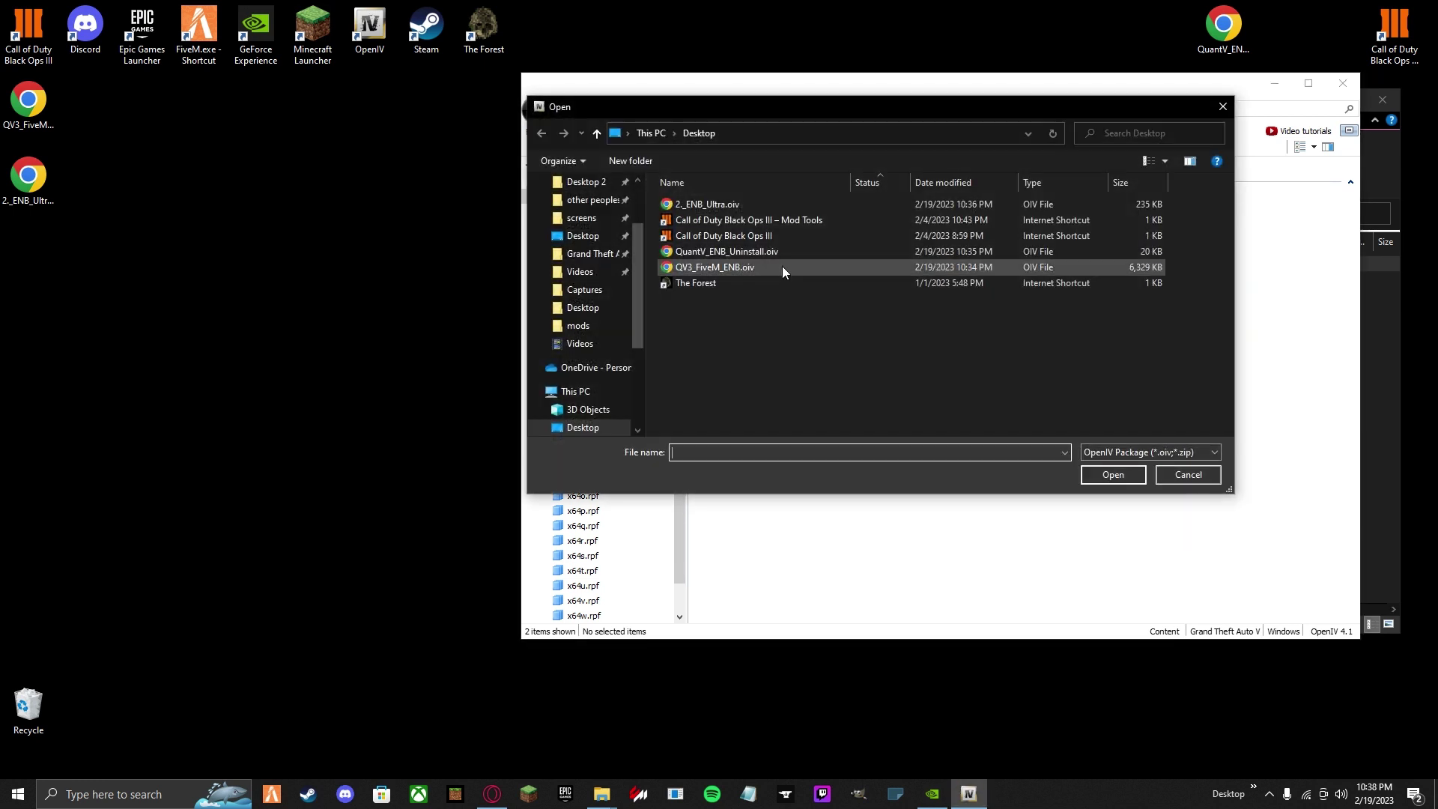
pyautogui.click(720, 271)
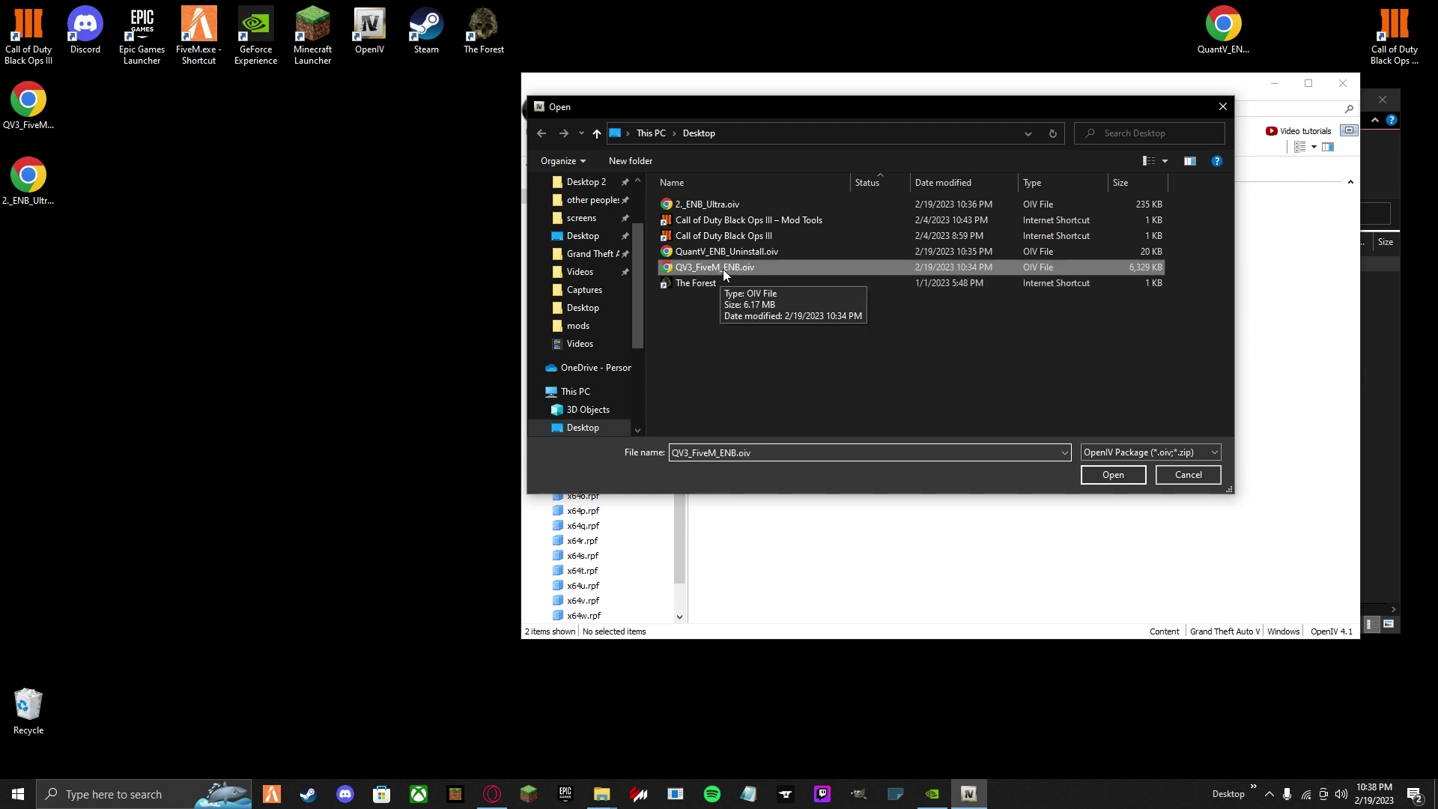
pyautogui.click(1122, 475)
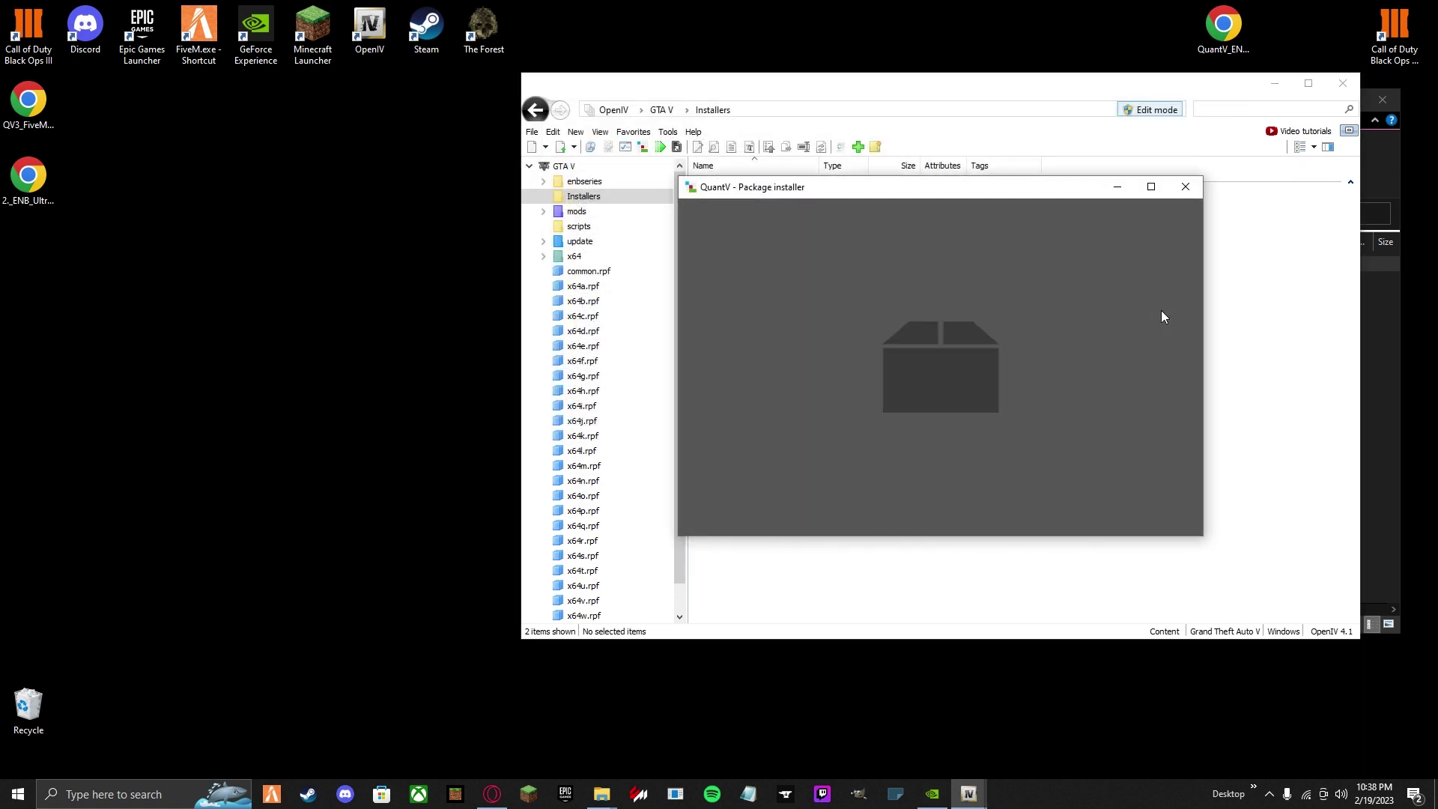
pyautogui.click(1169, 303)
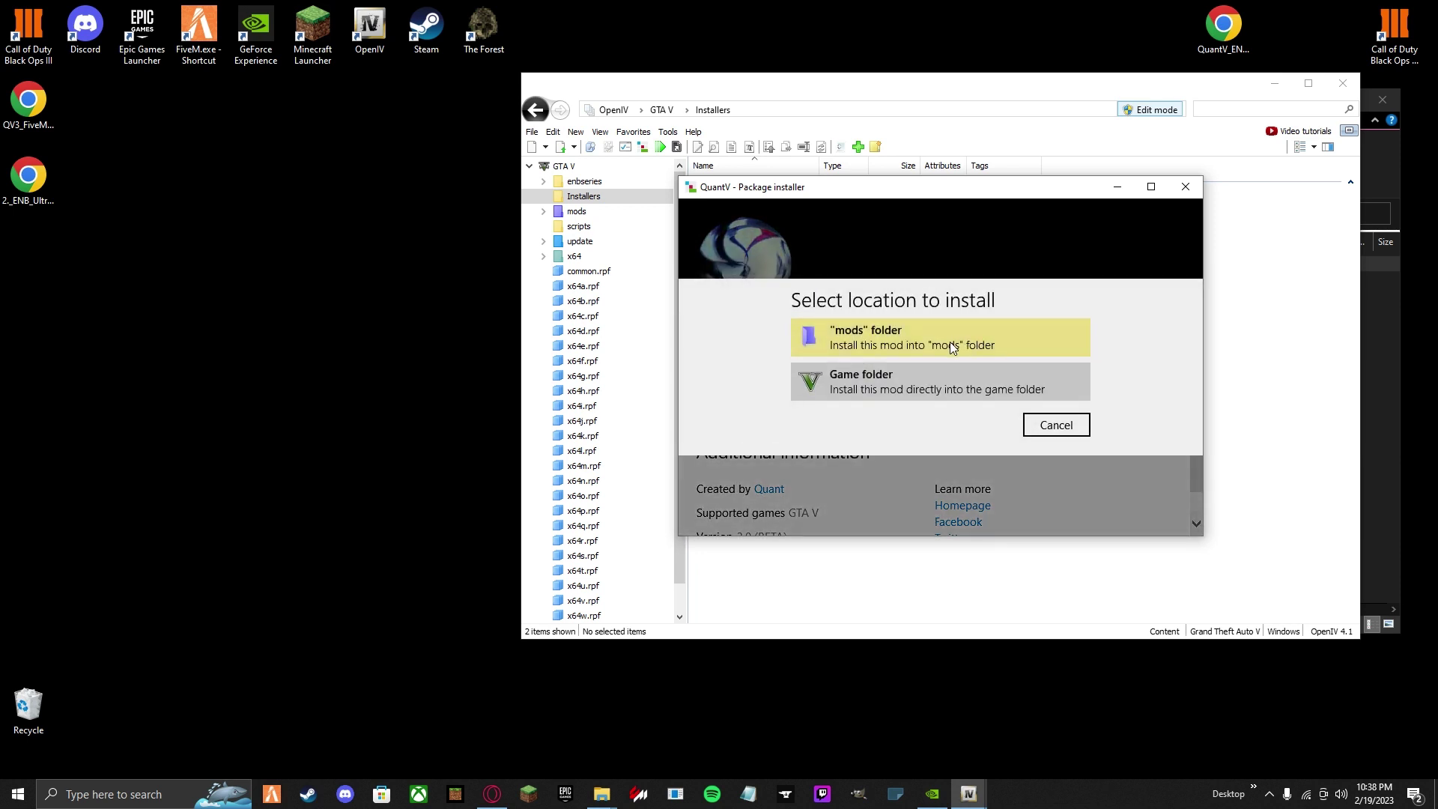
pyautogui.click(998, 345)
pyautogui.click(1006, 426)
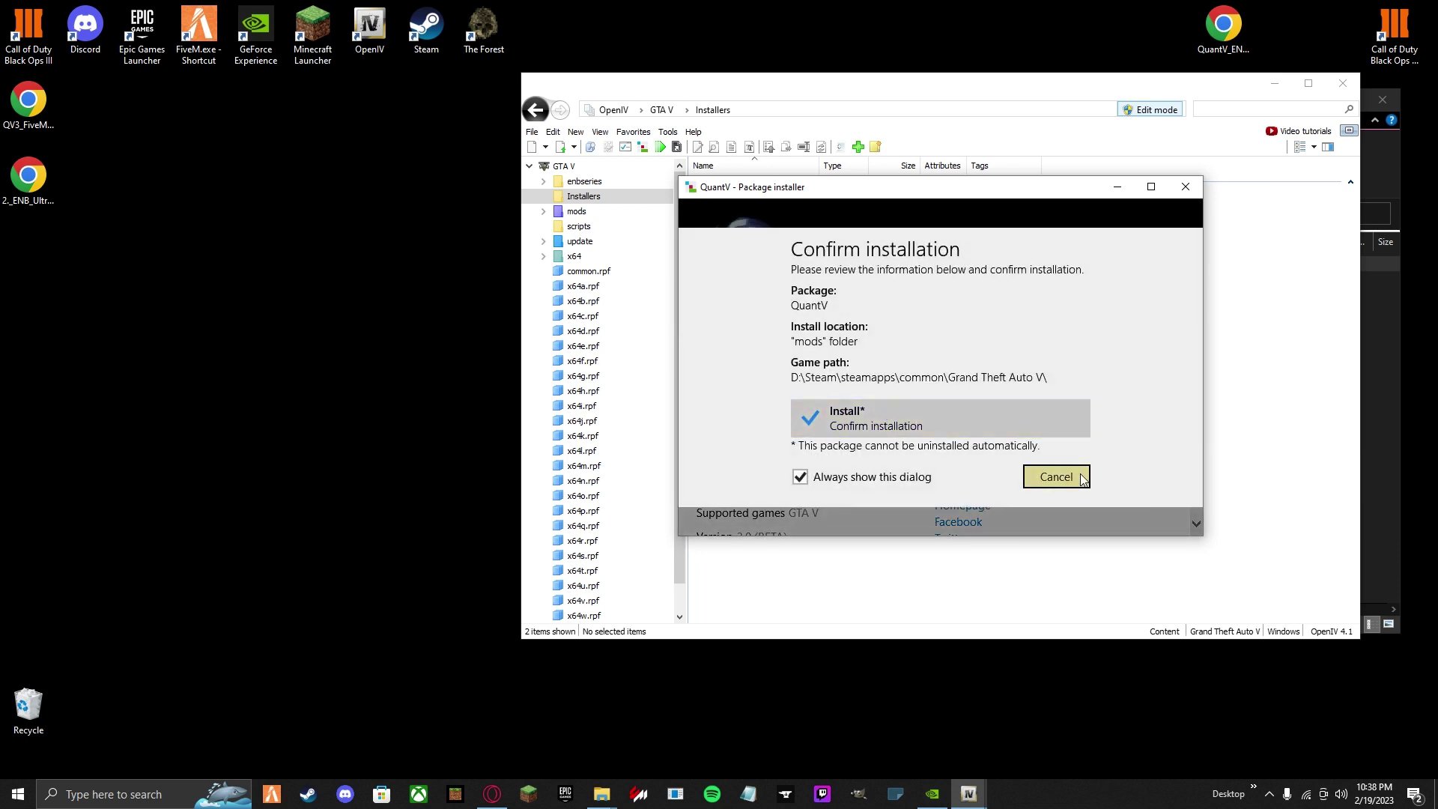
# Step: Close the installer and relaunch the Package Installer from the Tools menu
pyautogui.click(1186, 187)
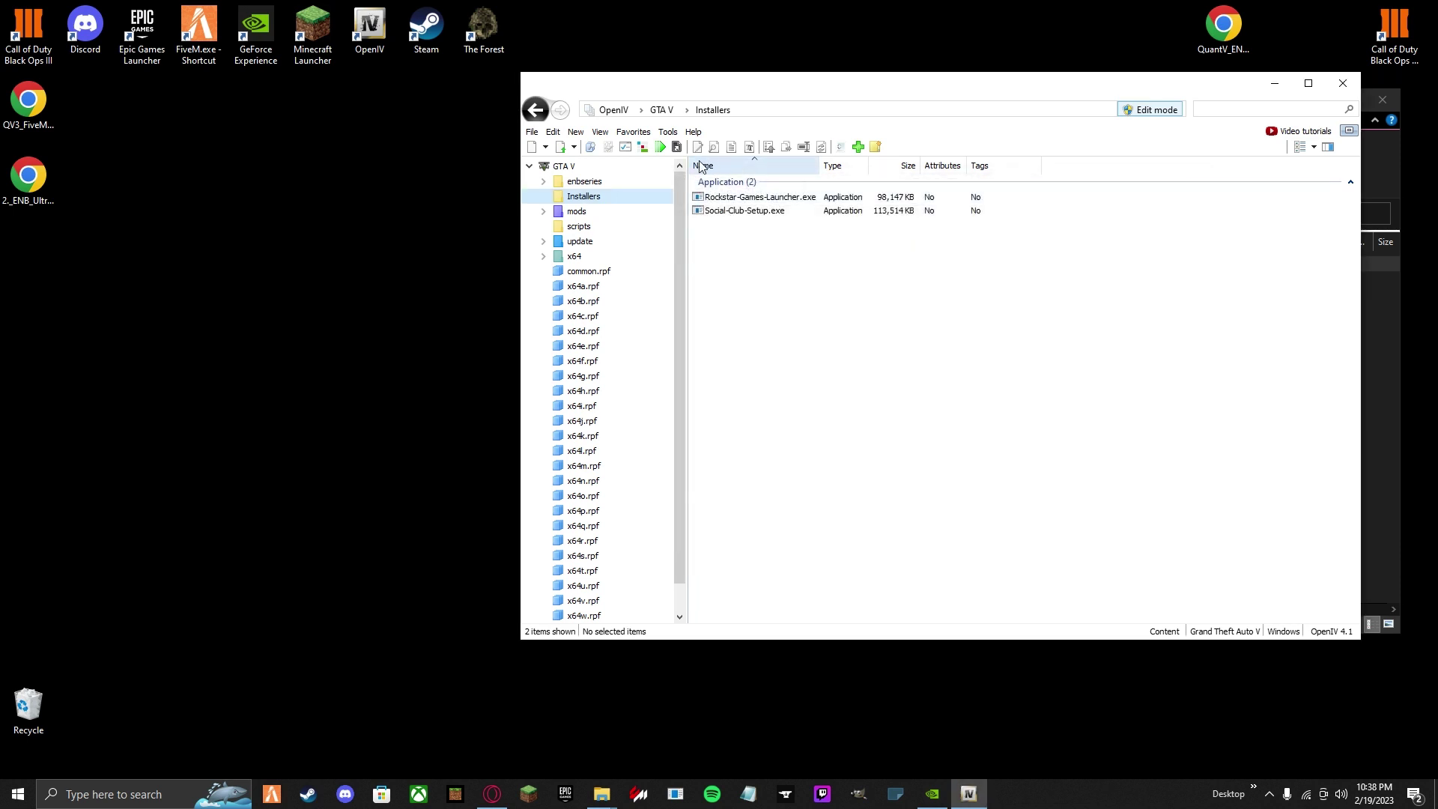
pyautogui.click(667, 131)
pyautogui.click(689, 236)
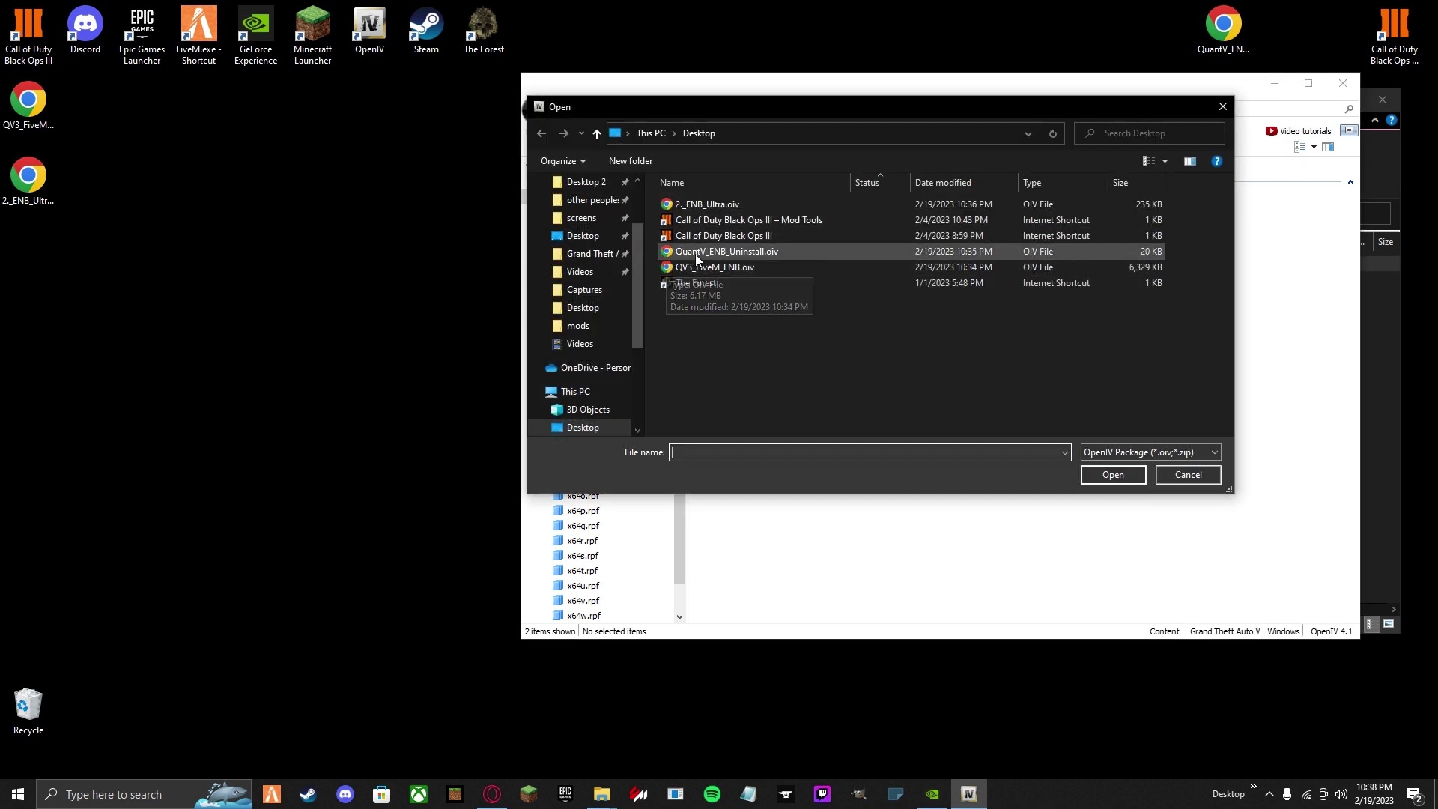
# Step: Install QuantV_ENB_Uninstall.oiv into the GTA V game folder, confirm, and close the installer
pyautogui.click(711, 252)
pyautogui.click(1104, 472)
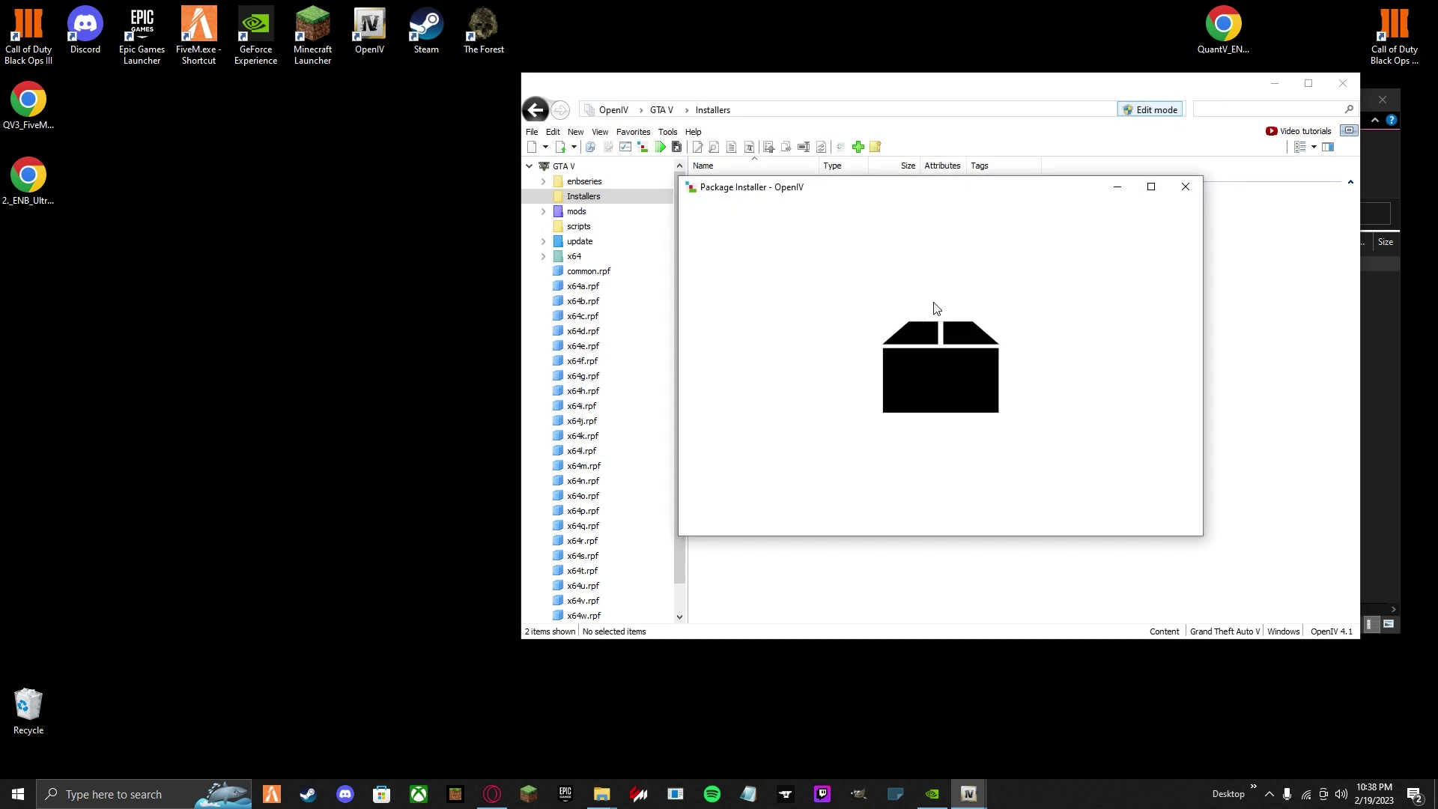
pyautogui.click(1161, 304)
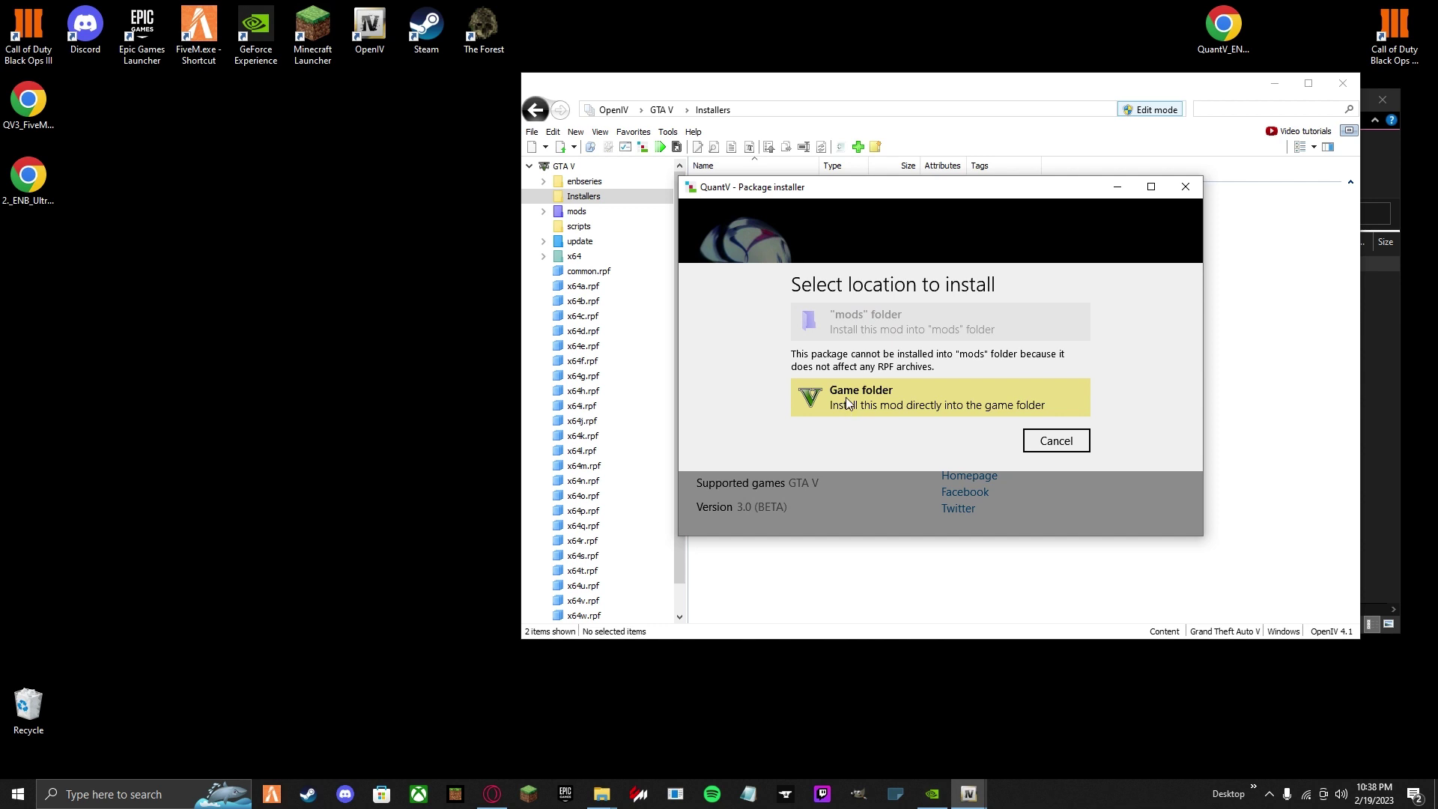
pyautogui.click(890, 405)
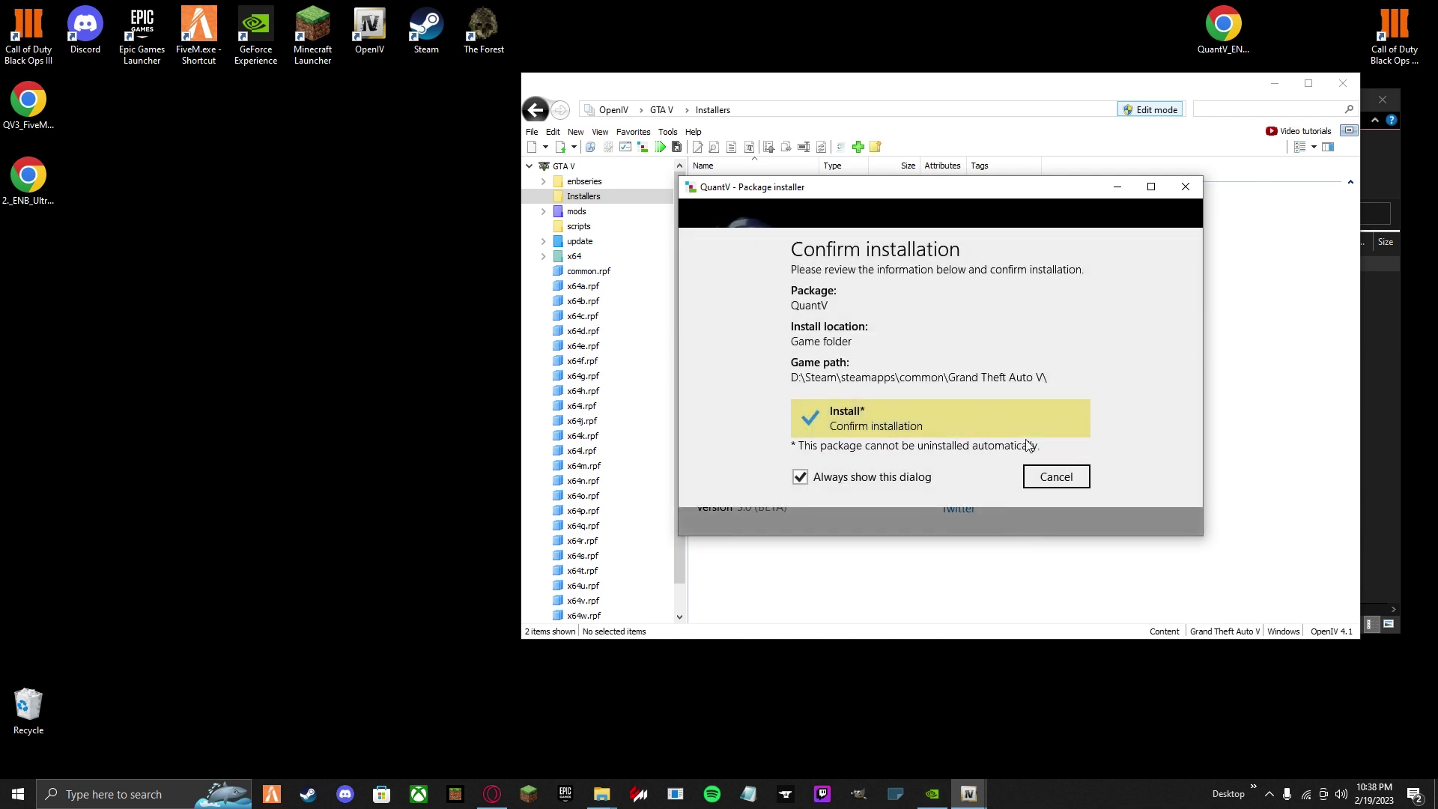
pyautogui.click(1028, 447)
pyautogui.click(1186, 186)
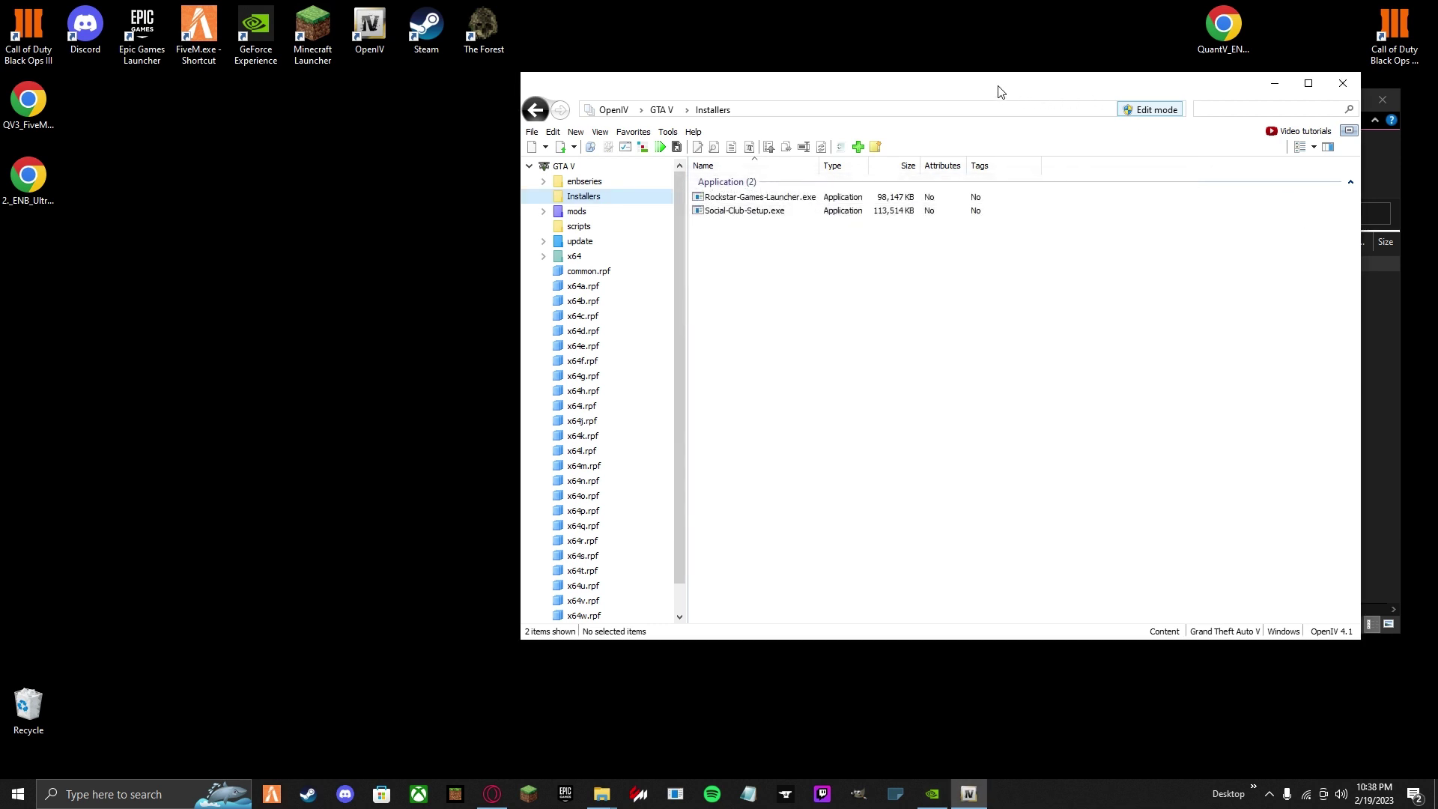
# Step: Move OpenIV to the left and minimise it to reveal File Explorer
pyautogui.moveTo(1001, 92); pyautogui.dragTo(550, 98)
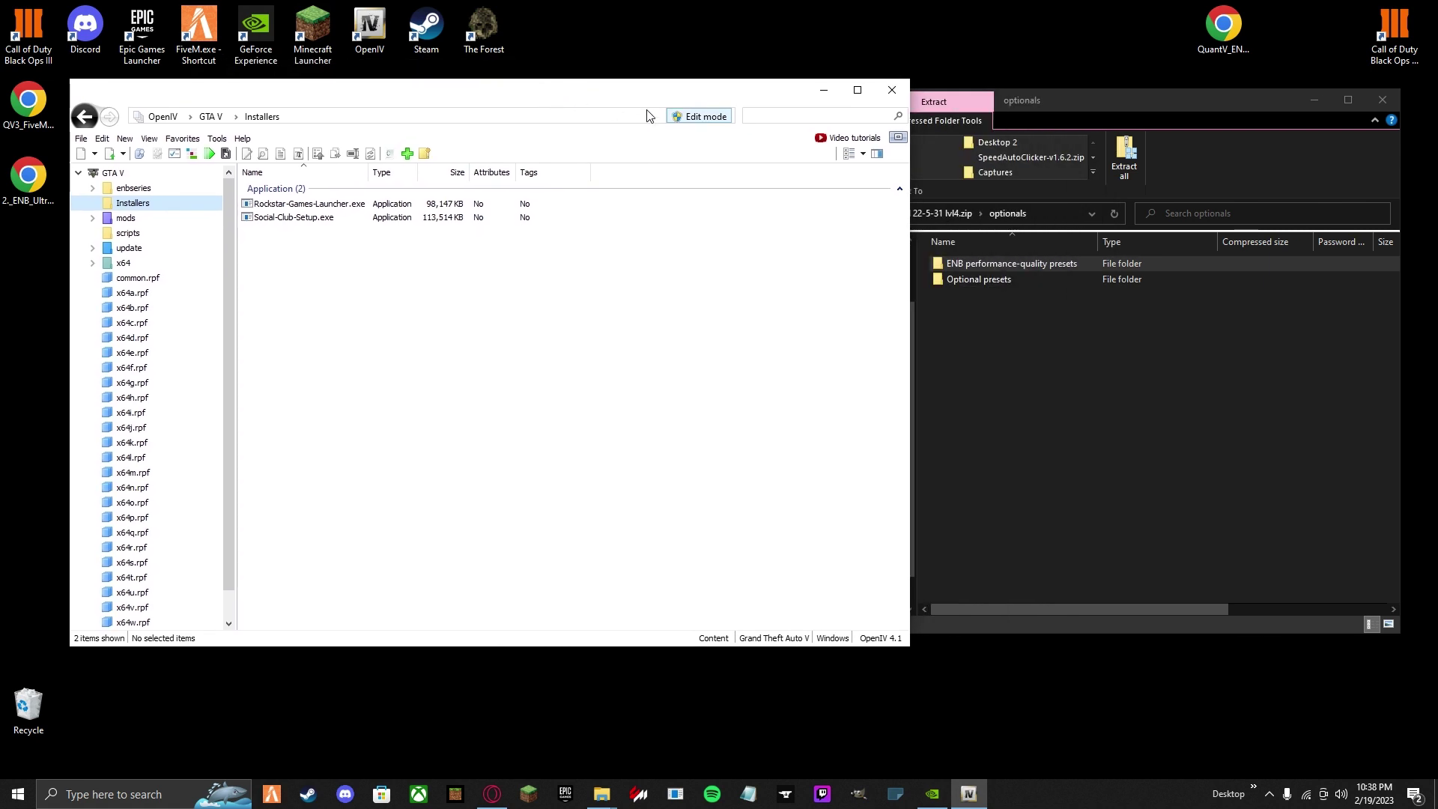
pyautogui.click(824, 90)
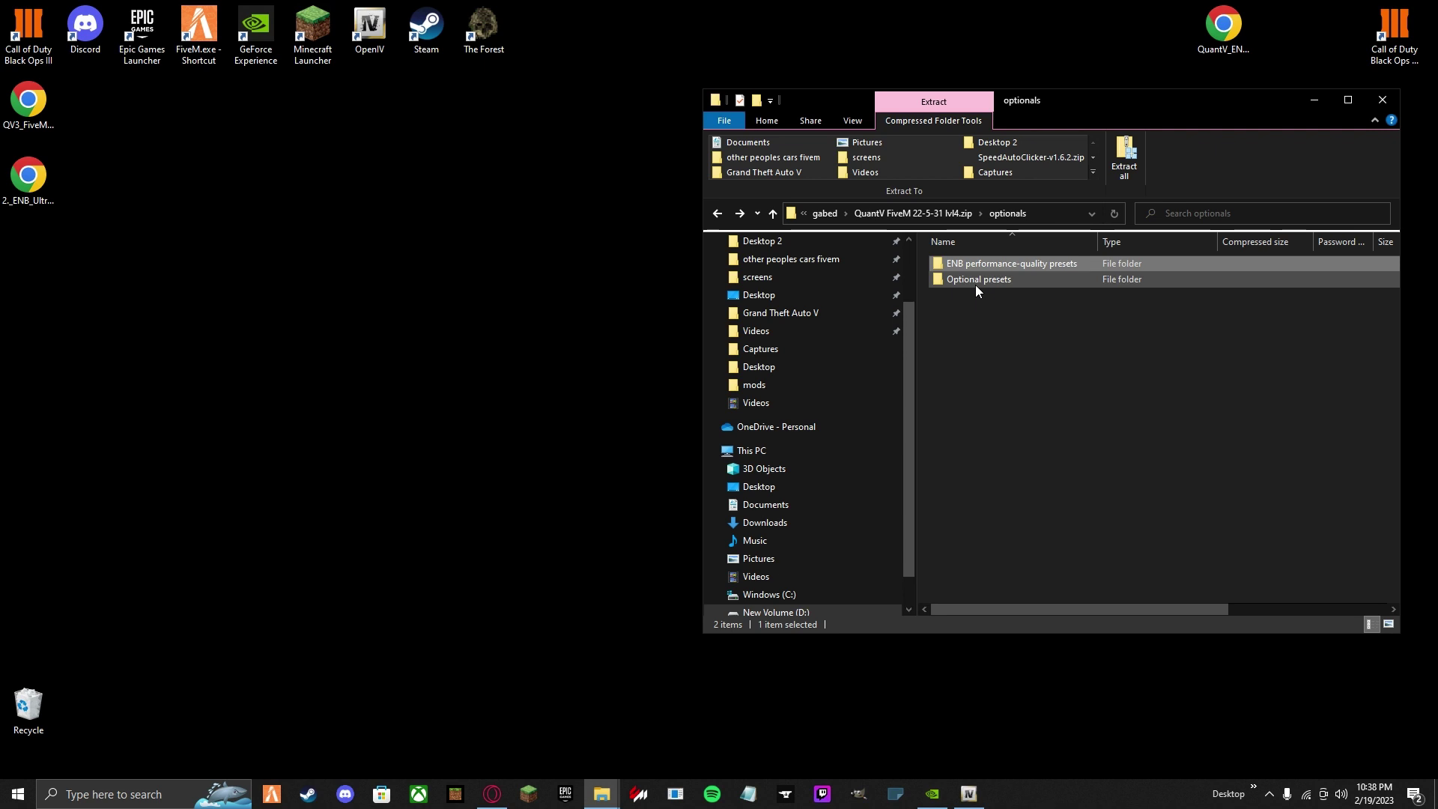
pyautogui.moveTo(134, 264); pyautogui.dragTo(18, 105)
# Step: Open the Optional presets folder and bring the FiveM mods window to the front
pyautogui.click(1110, 279)
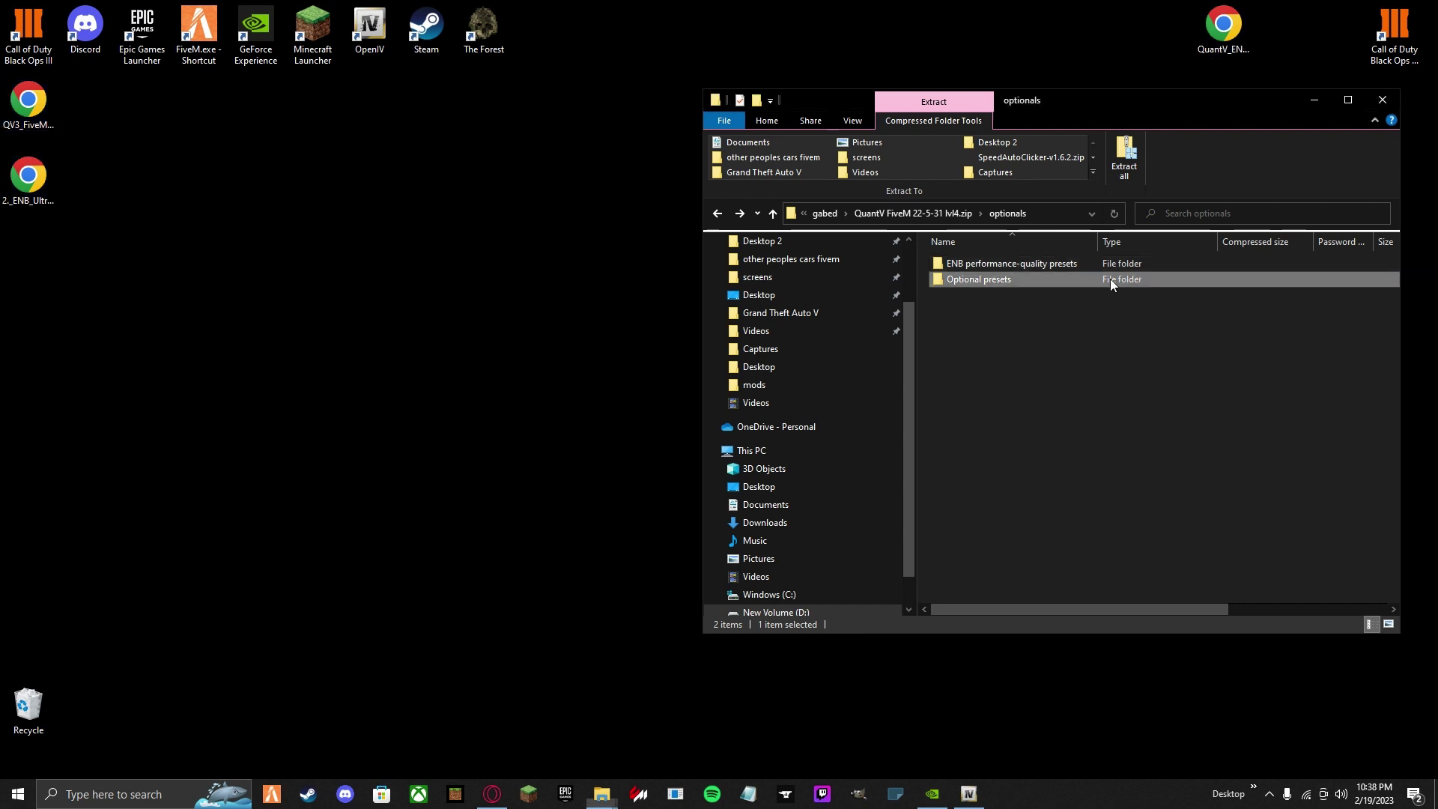
pyautogui.doubleClick(1110, 278)
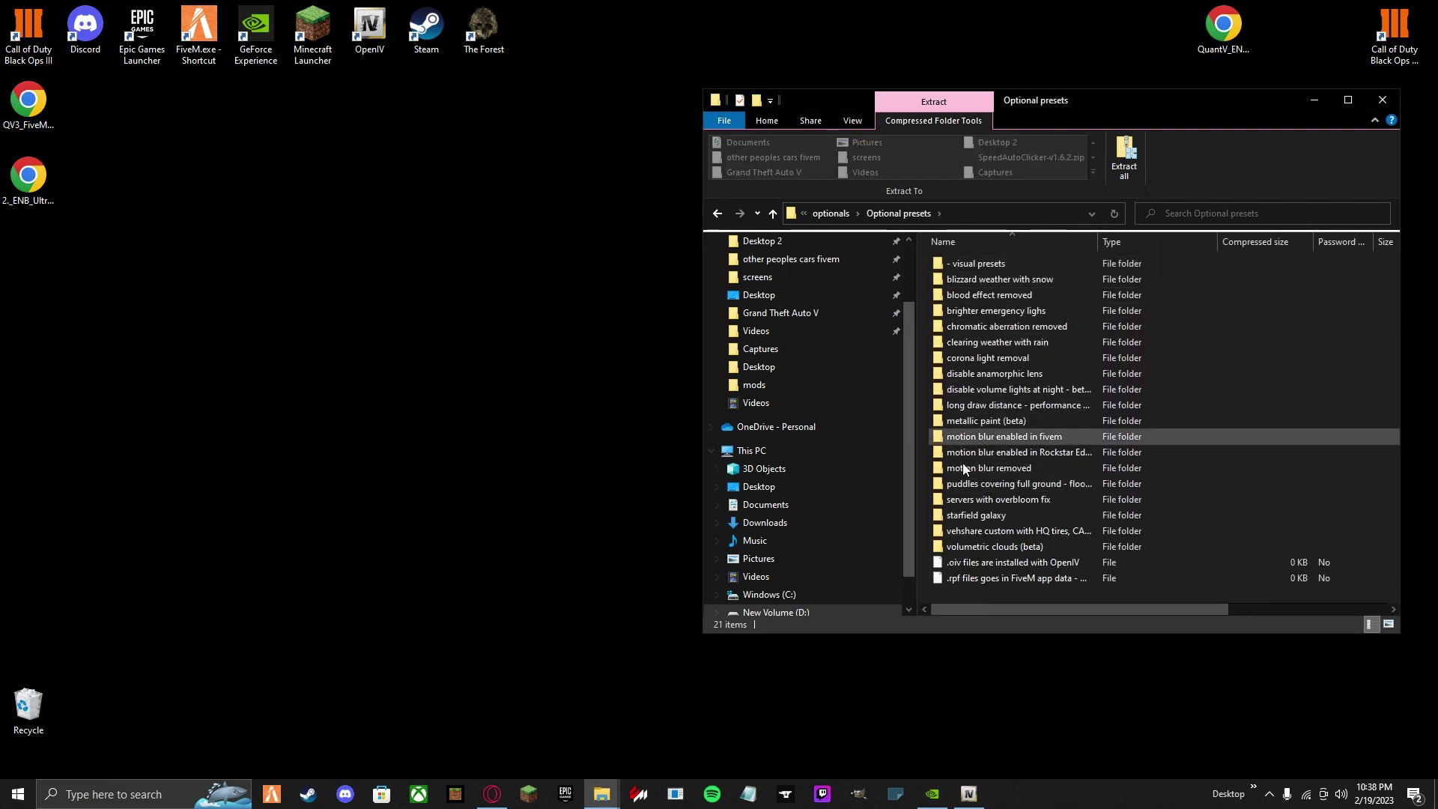
pyautogui.moveTo(601, 799)
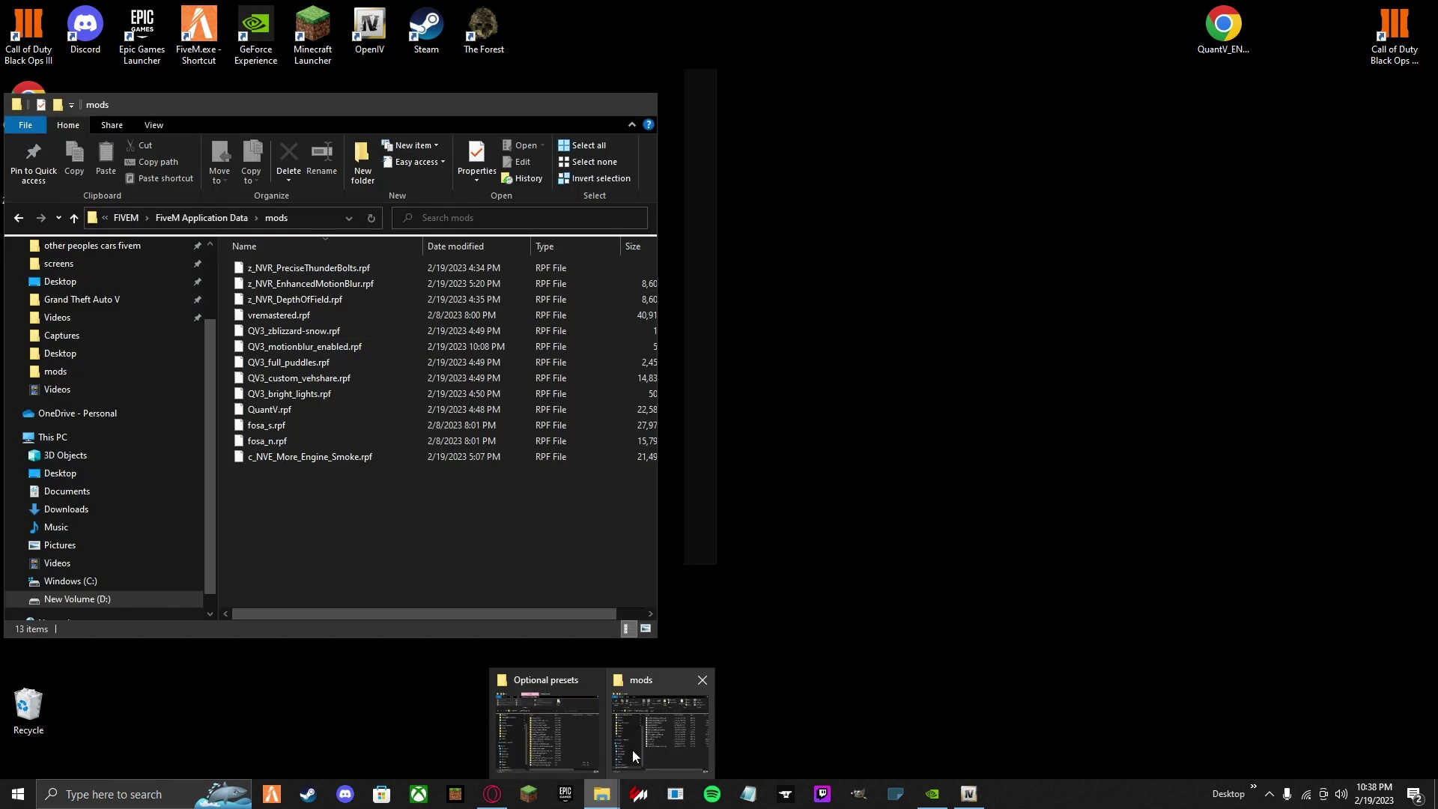
pyautogui.click(633, 749)
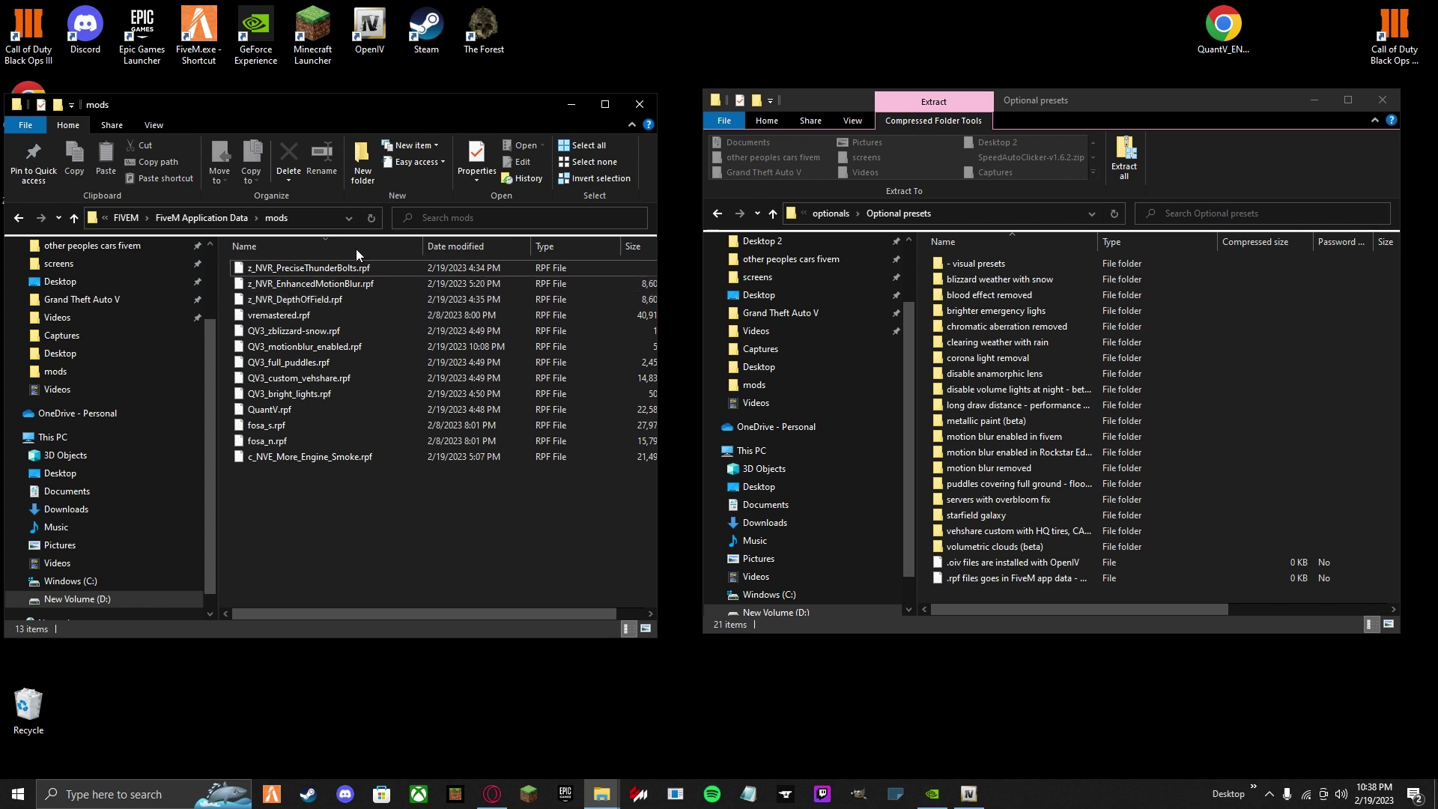
# Step: Return to FiveM's mods folder, then open the blood effect removed preset's screenshot_comparison.html
pyautogui.hotkey('alt', 'Up')
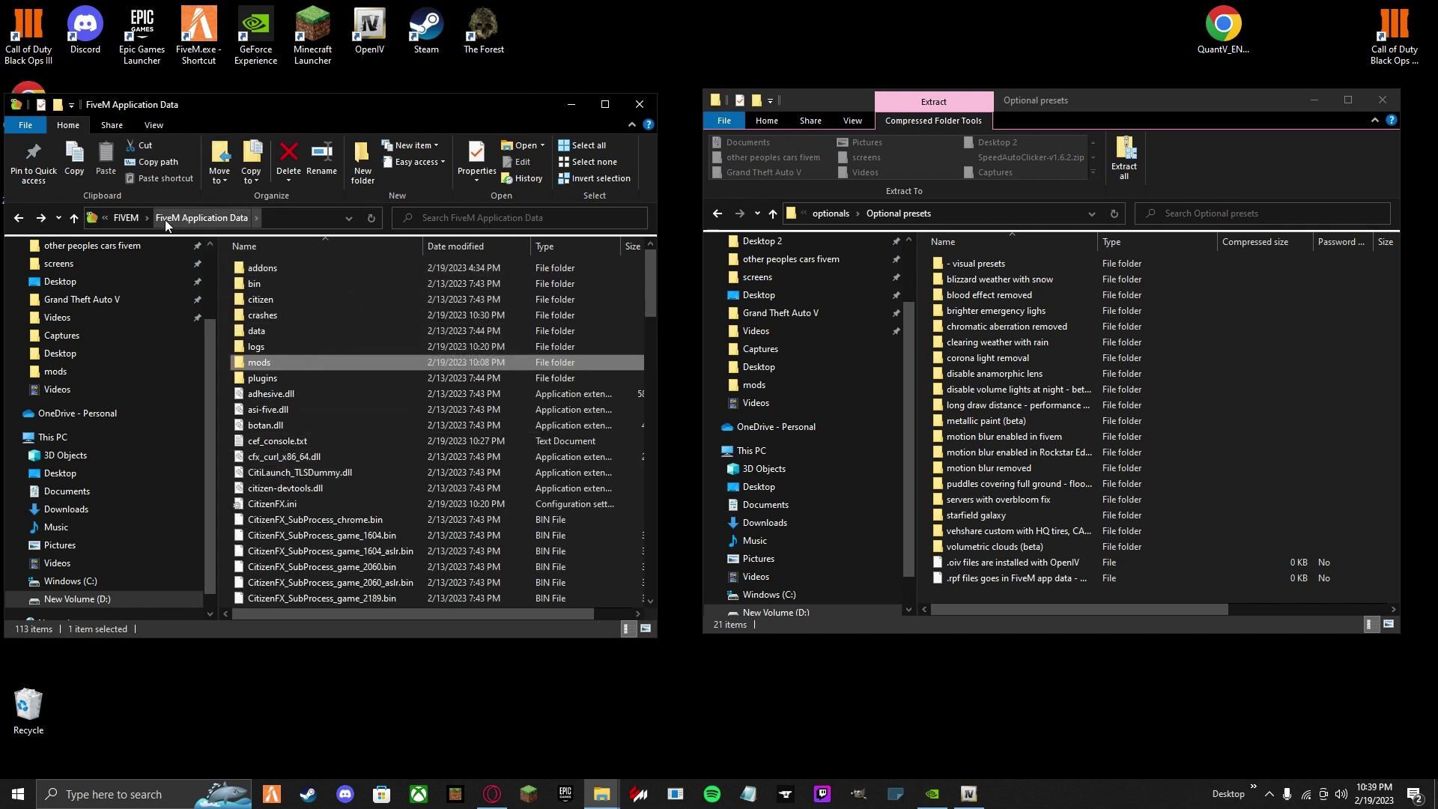
pyautogui.doubleClick(288, 362)
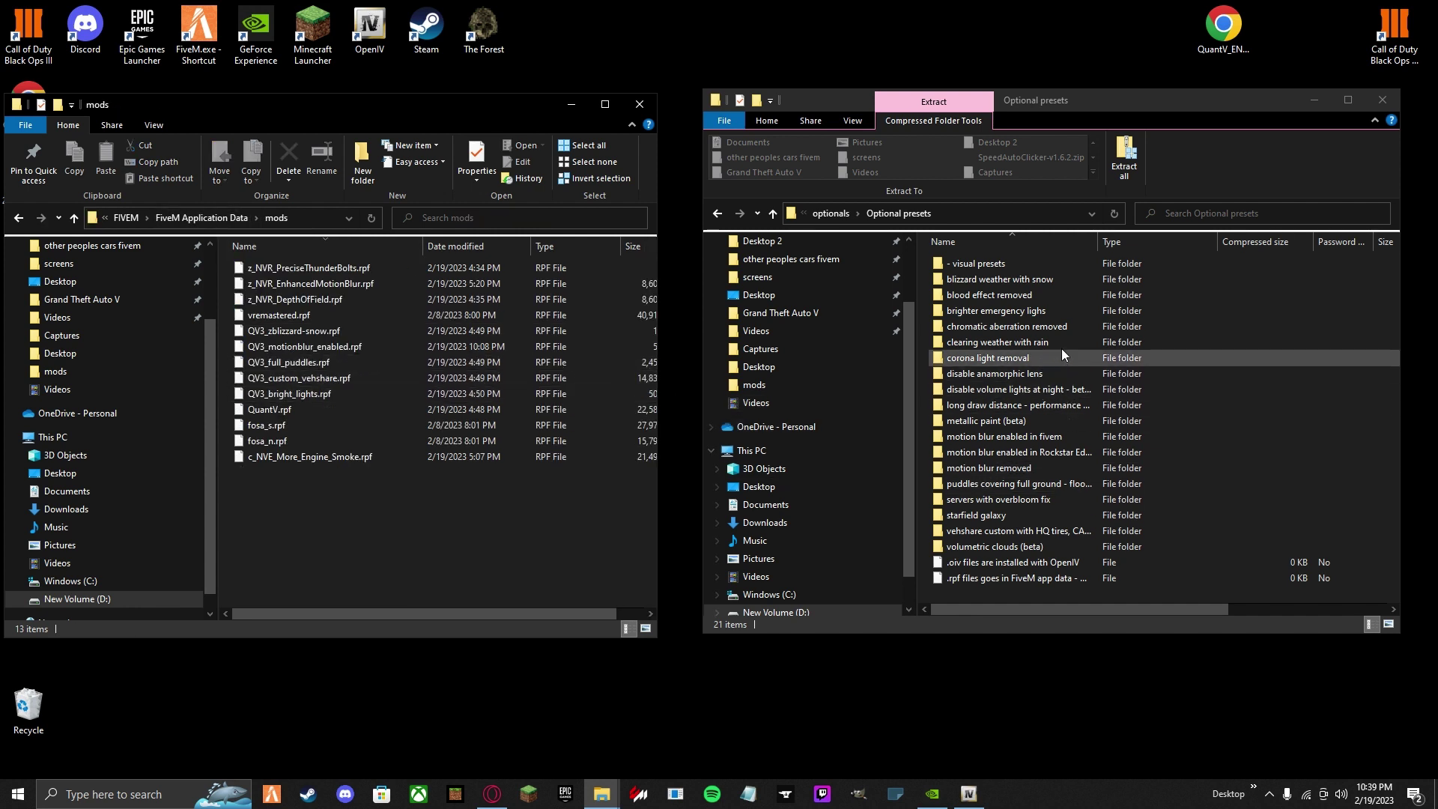
pyautogui.doubleClick(985, 295)
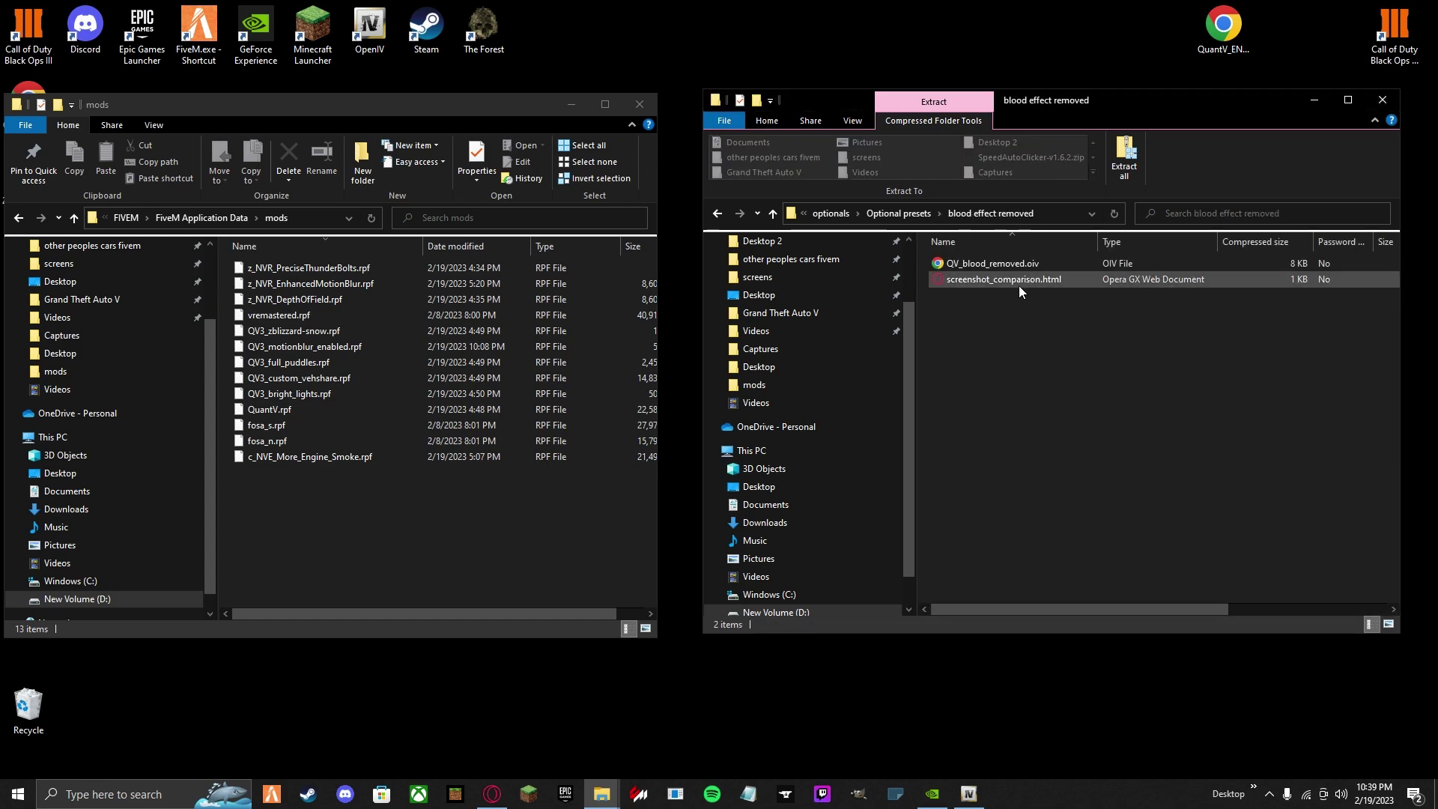
pyautogui.doubleClick(1019, 284)
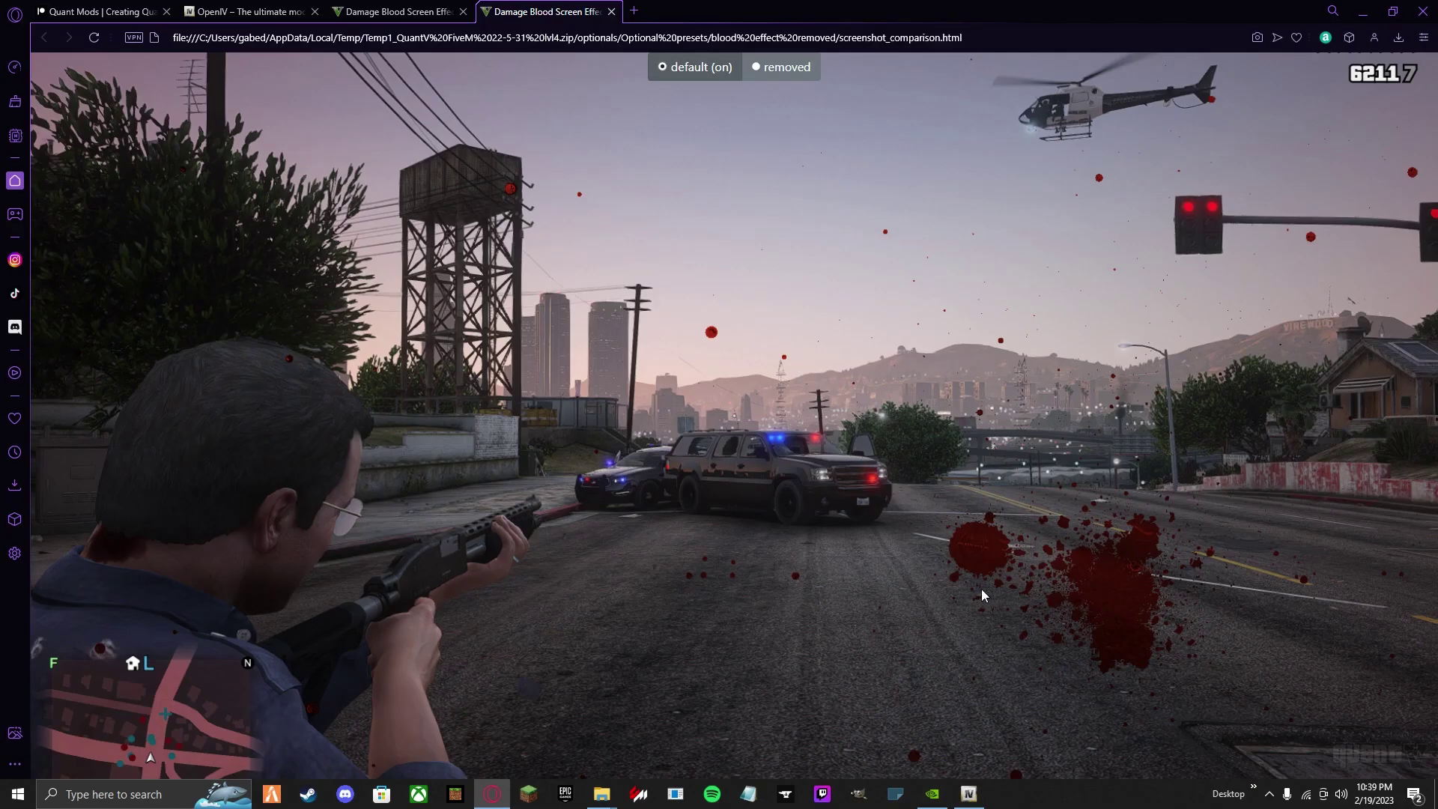
# Step: Toggle between the default and blood-removed screenshots several times, then minimise Opera GX
pyautogui.click(780, 75)
pyautogui.click(701, 69)
pyautogui.click(700, 65)
pyautogui.click(770, 69)
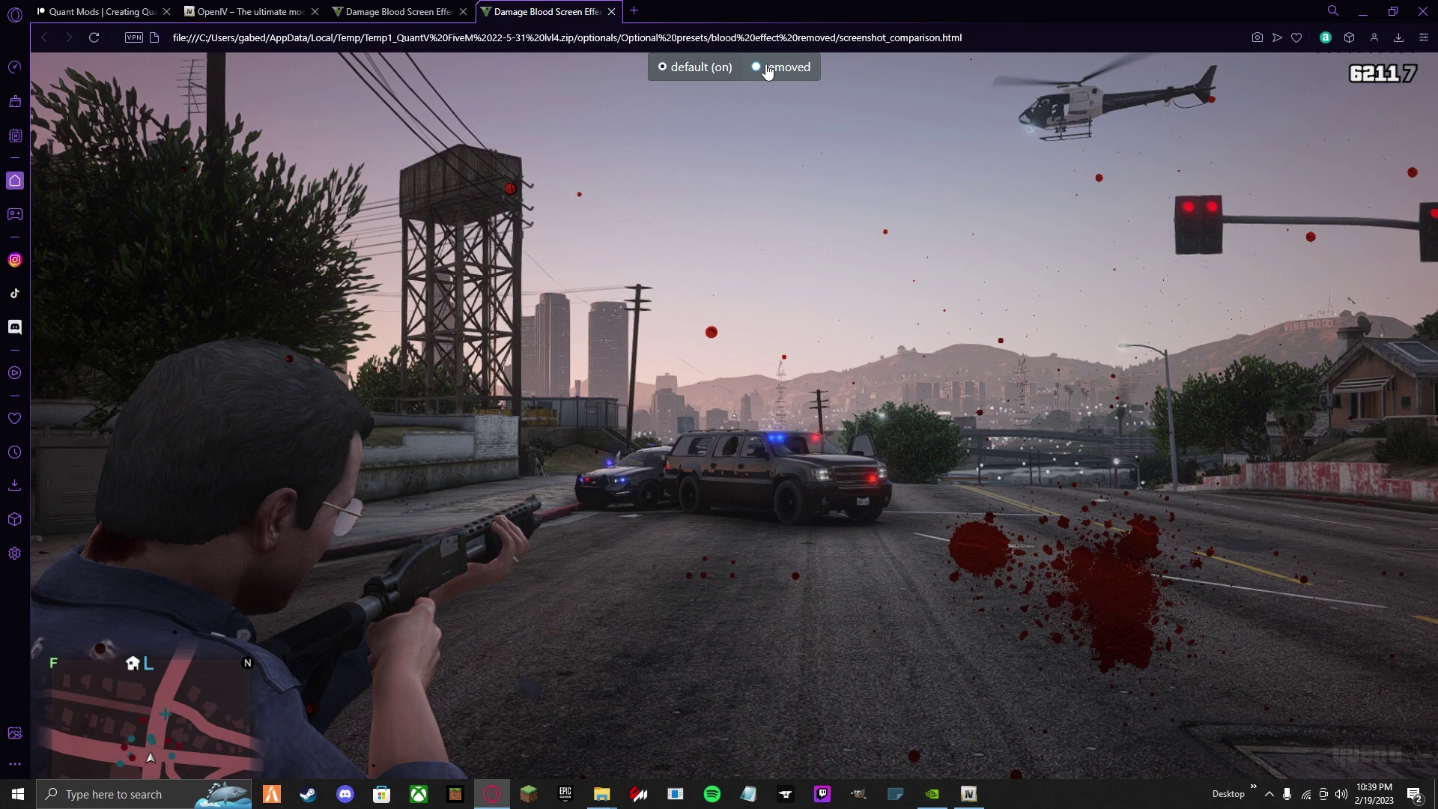
pyautogui.click(768, 69)
pyautogui.click(698, 67)
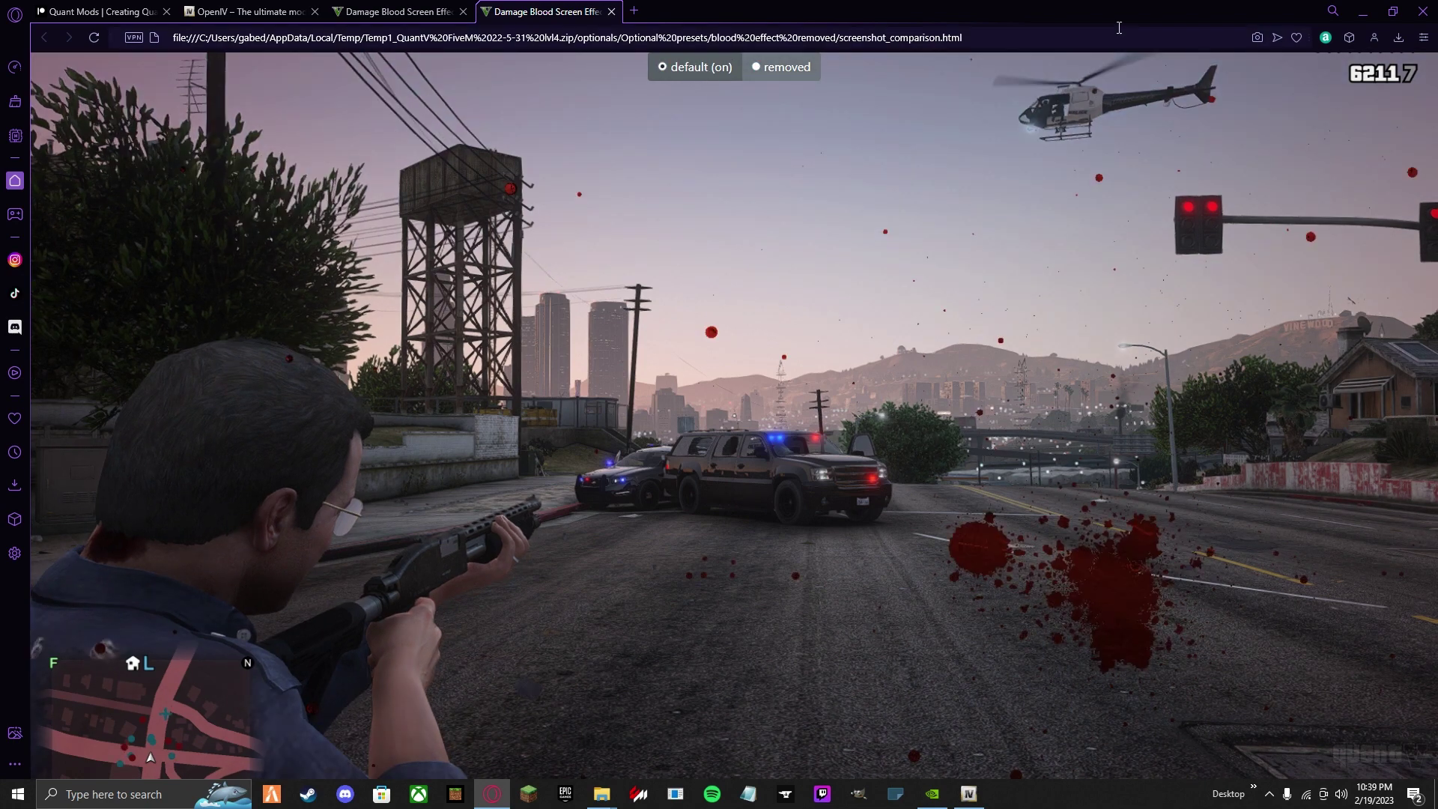
pyautogui.click(1364, 12)
pyautogui.click(1098, 339)
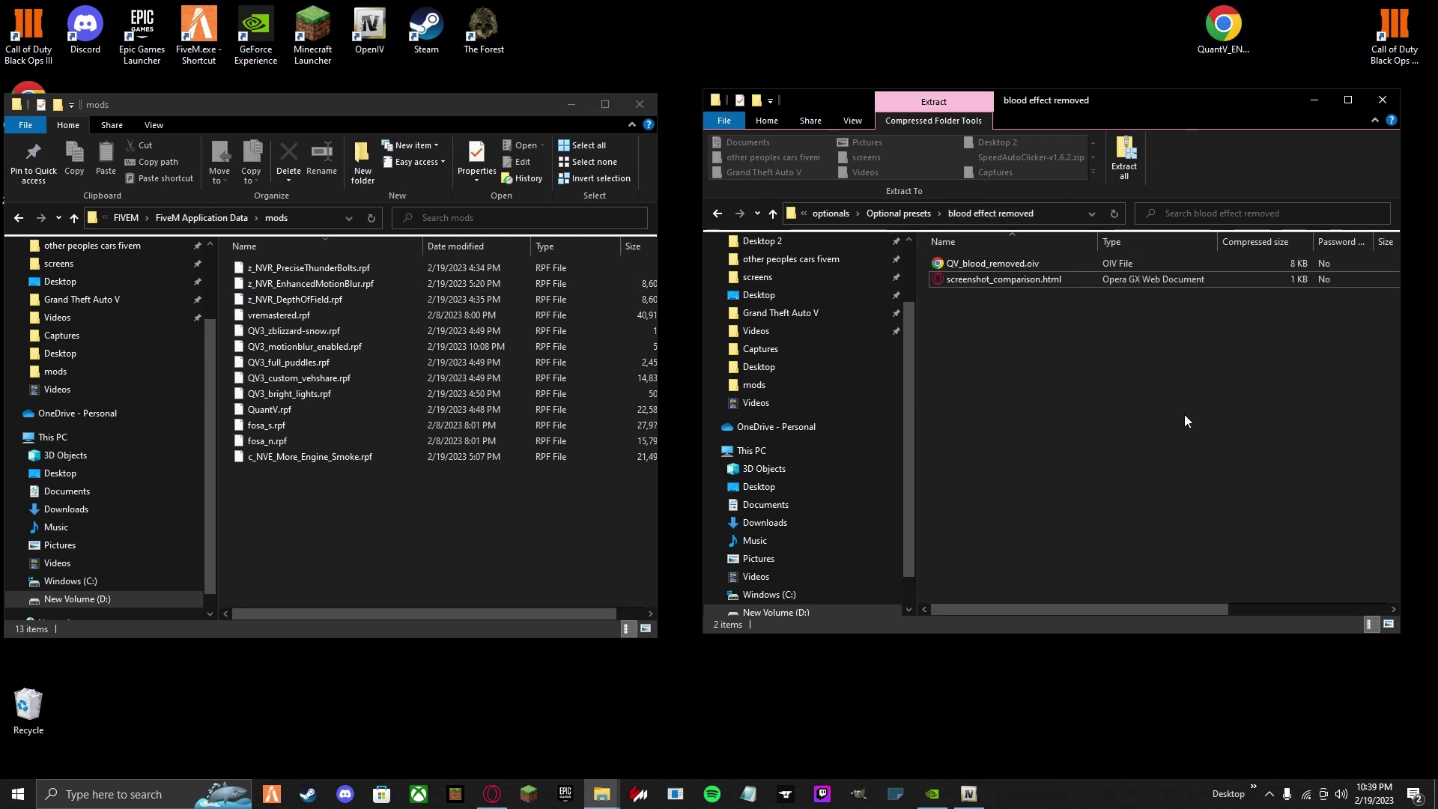
# Step: Navigate into the brighter emergency lighs preset's FiveM Application Data > mods folder
pyautogui.hotkey('alt', 'Up')
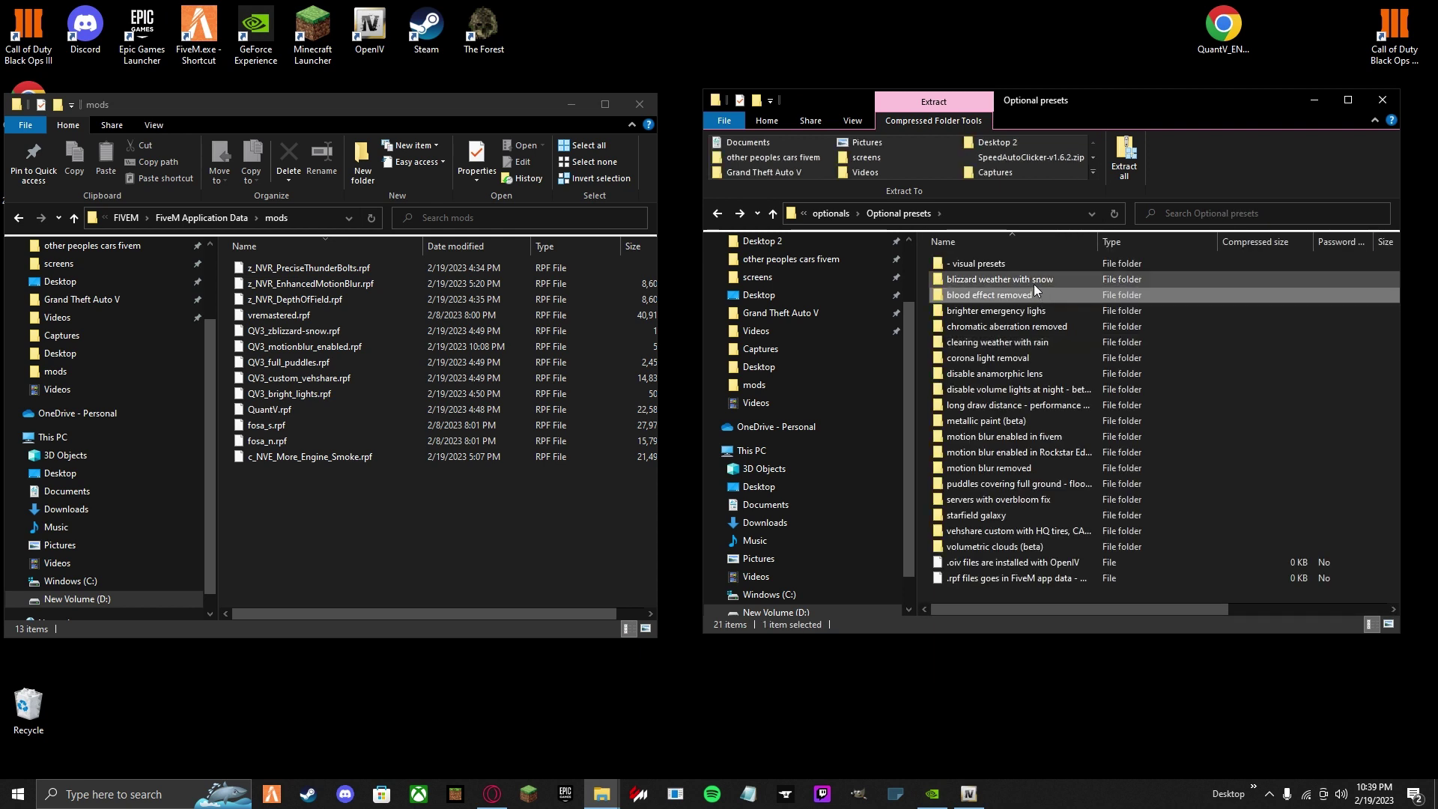
pyautogui.doubleClick(1005, 313)
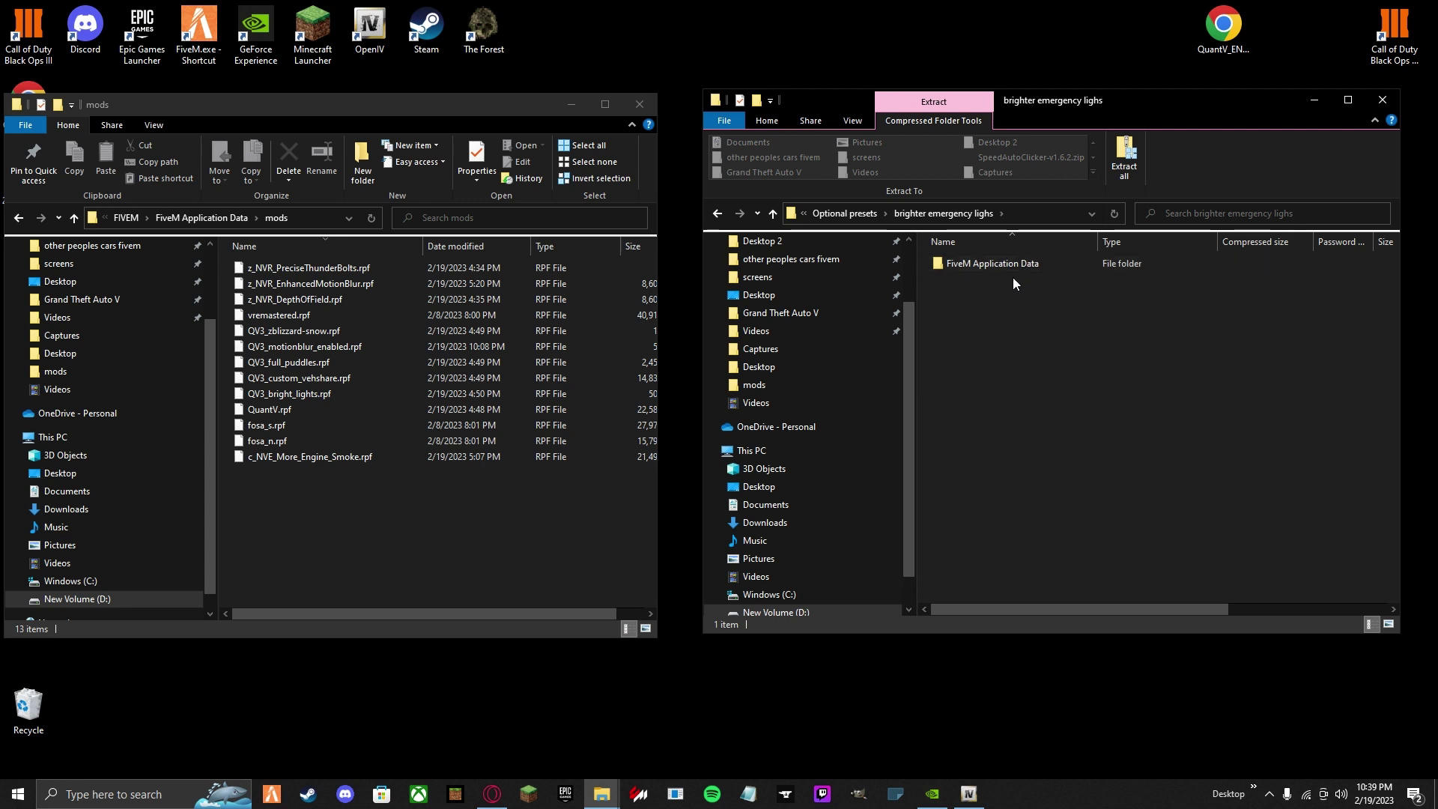
pyautogui.doubleClick(991, 263)
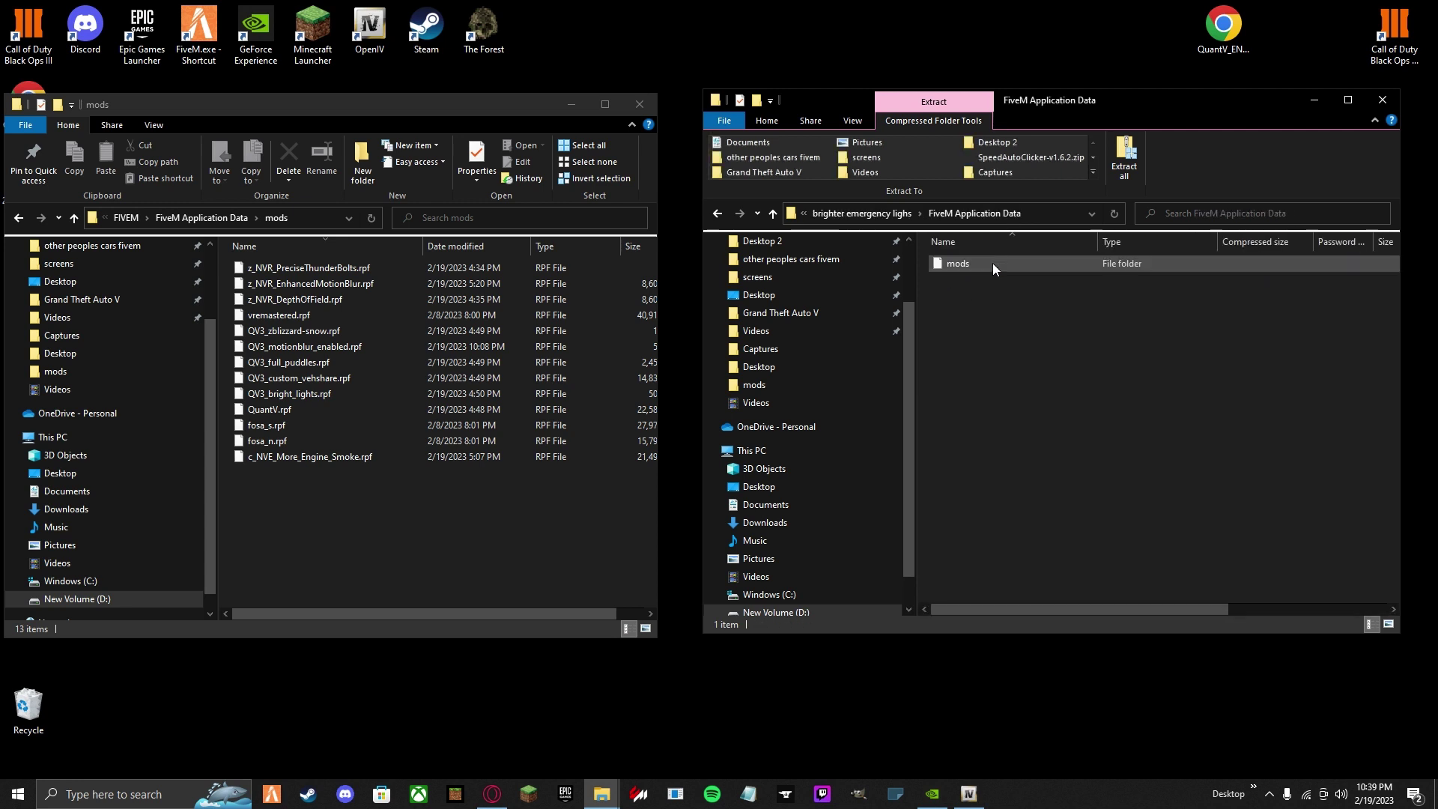
pyautogui.click(992, 263)
pyautogui.doubleClick(992, 263)
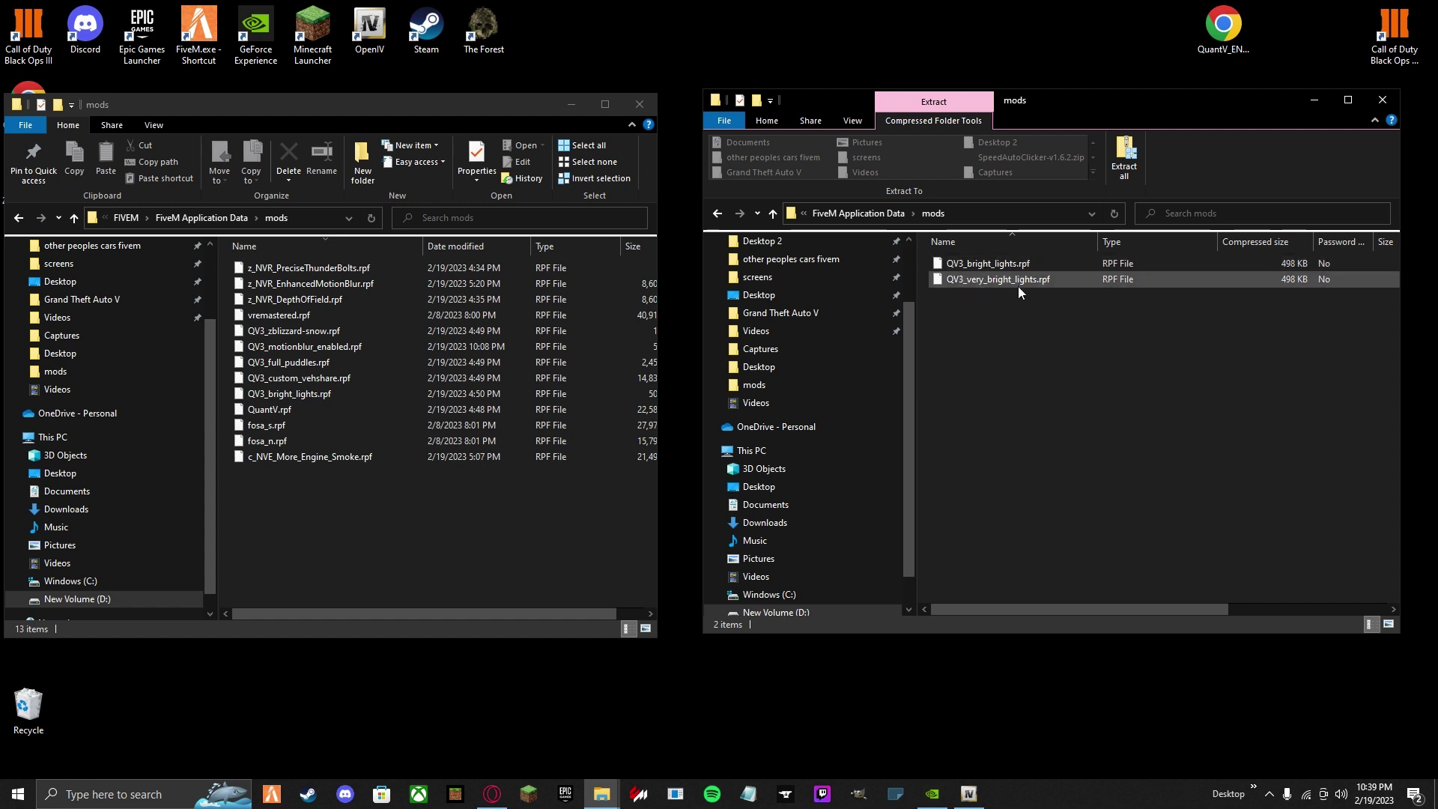
# Step: Copy QV3_bright_lights.rpf into FiveM's mods folder, replacing the existing file, and return to Optional presets
pyautogui.moveTo(1017, 263); pyautogui.dragTo(416, 487)
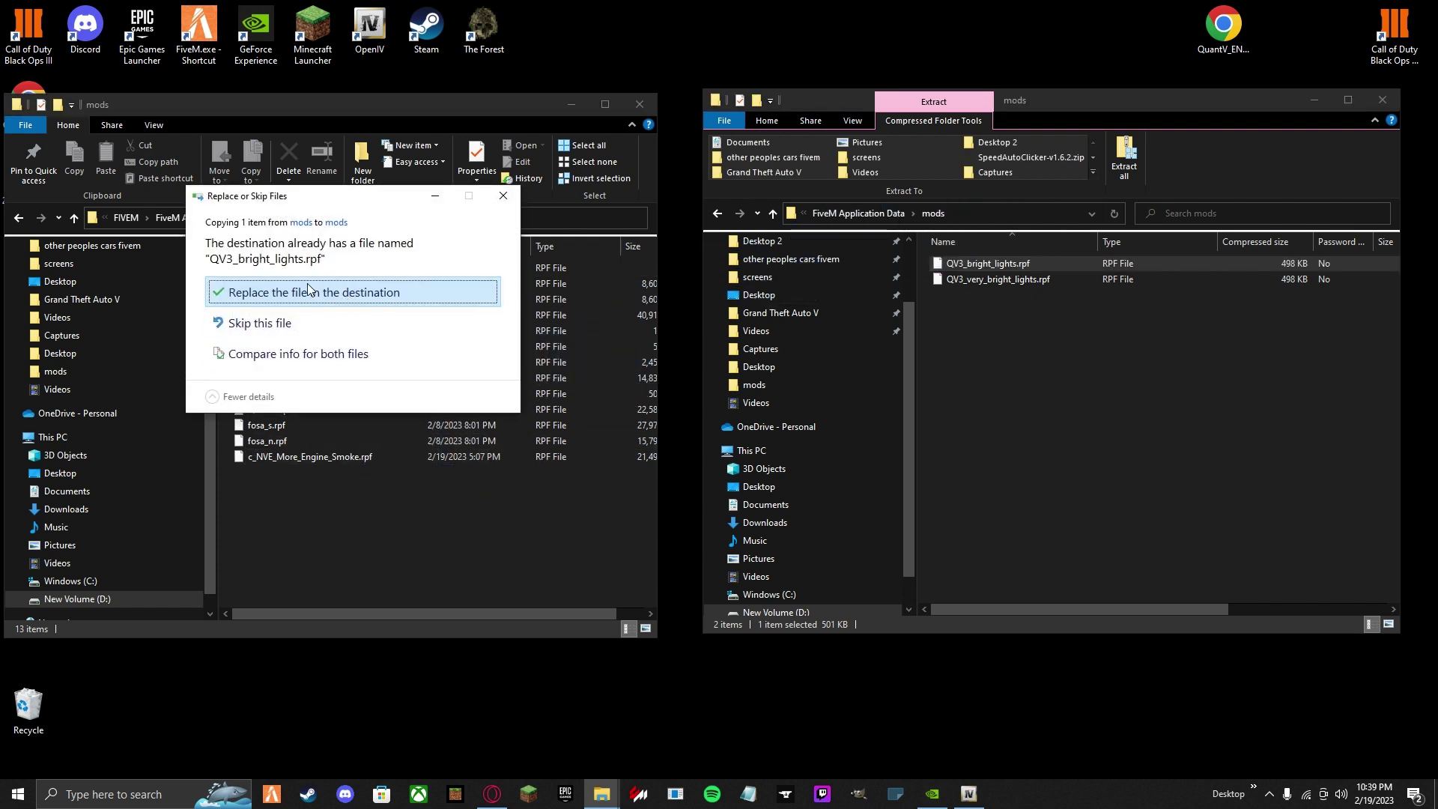
pyautogui.click(254, 298)
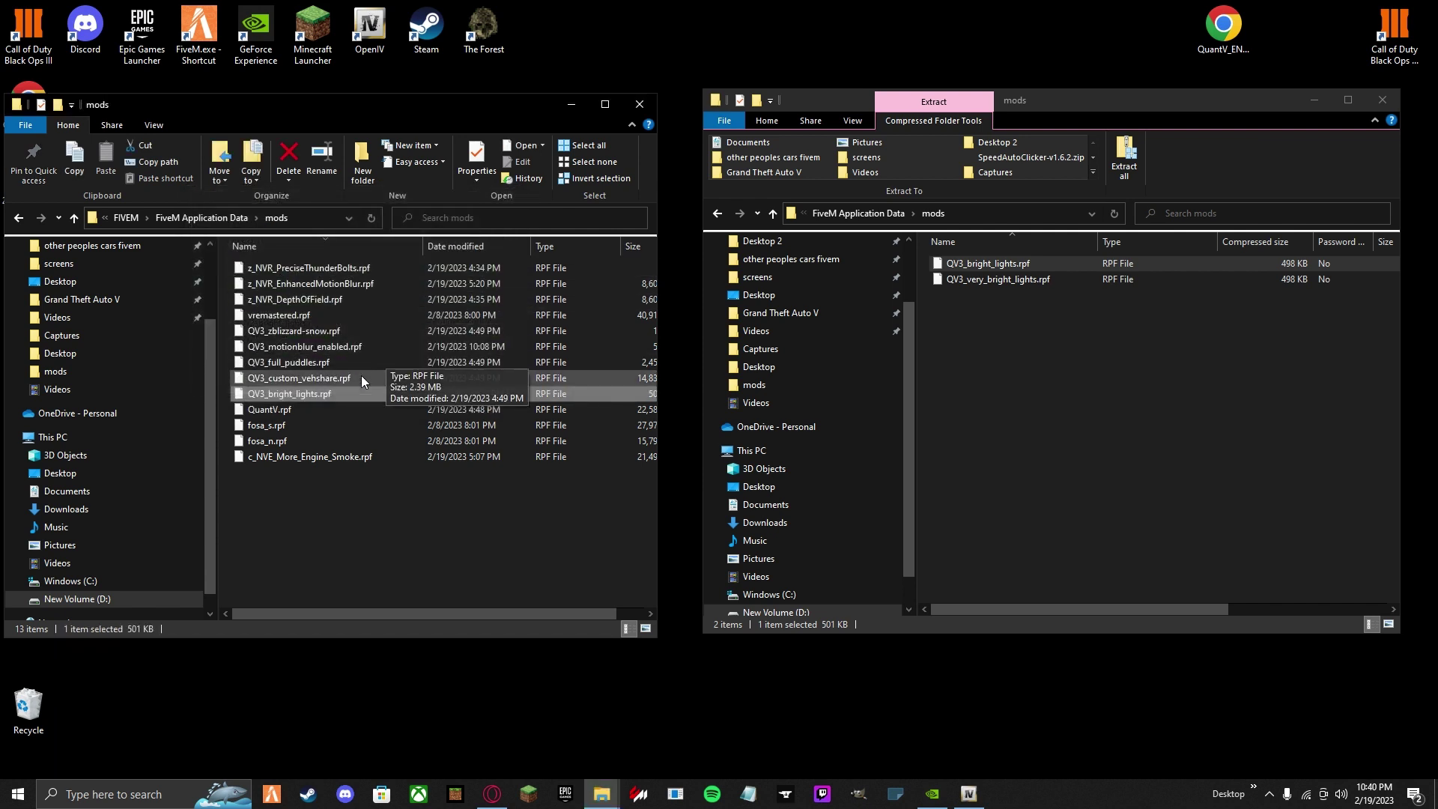
pyautogui.click(314, 479)
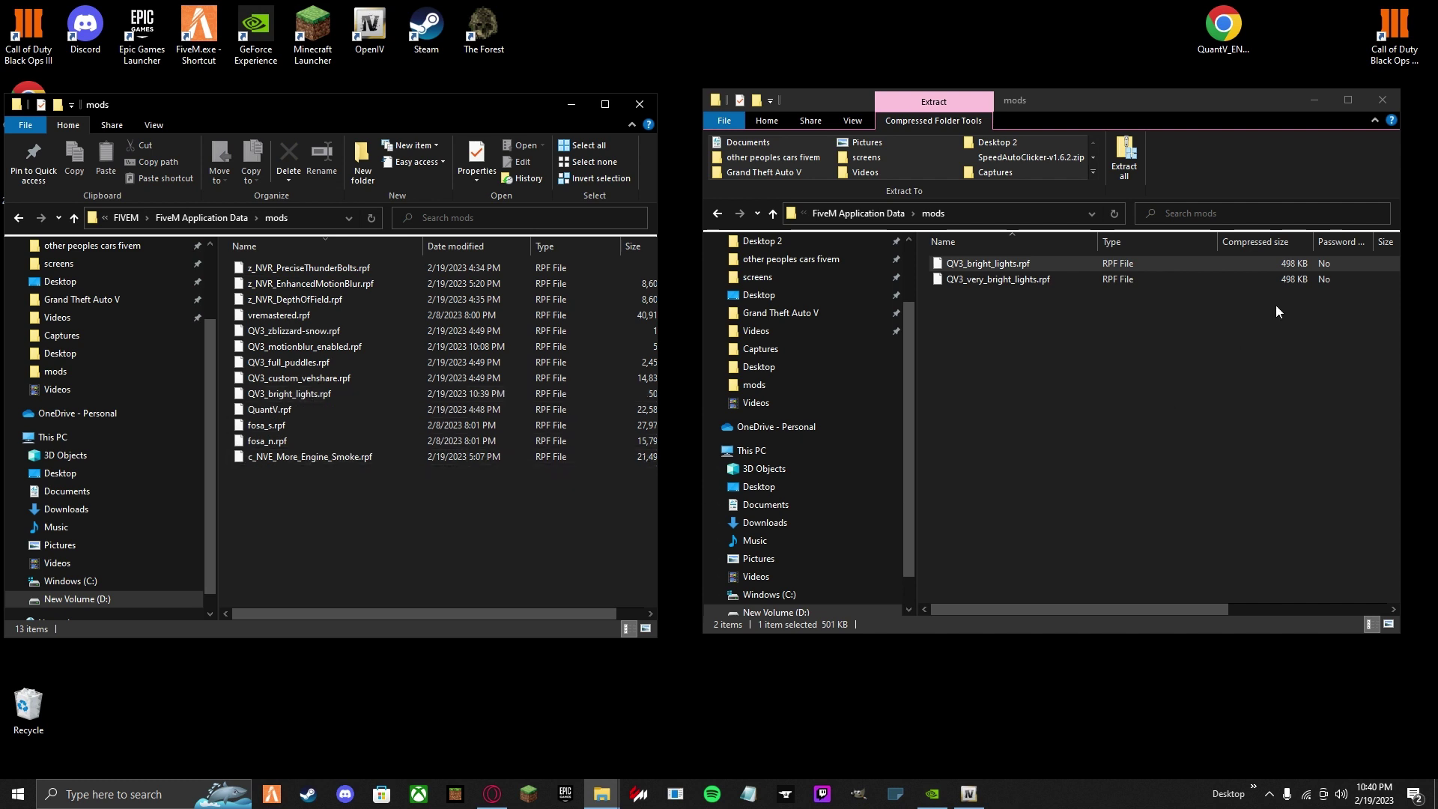
pyautogui.click(1176, 411)
pyautogui.press('BackSpace')
pyautogui.press('BackSpace')
pyautogui.press('BackSpace')
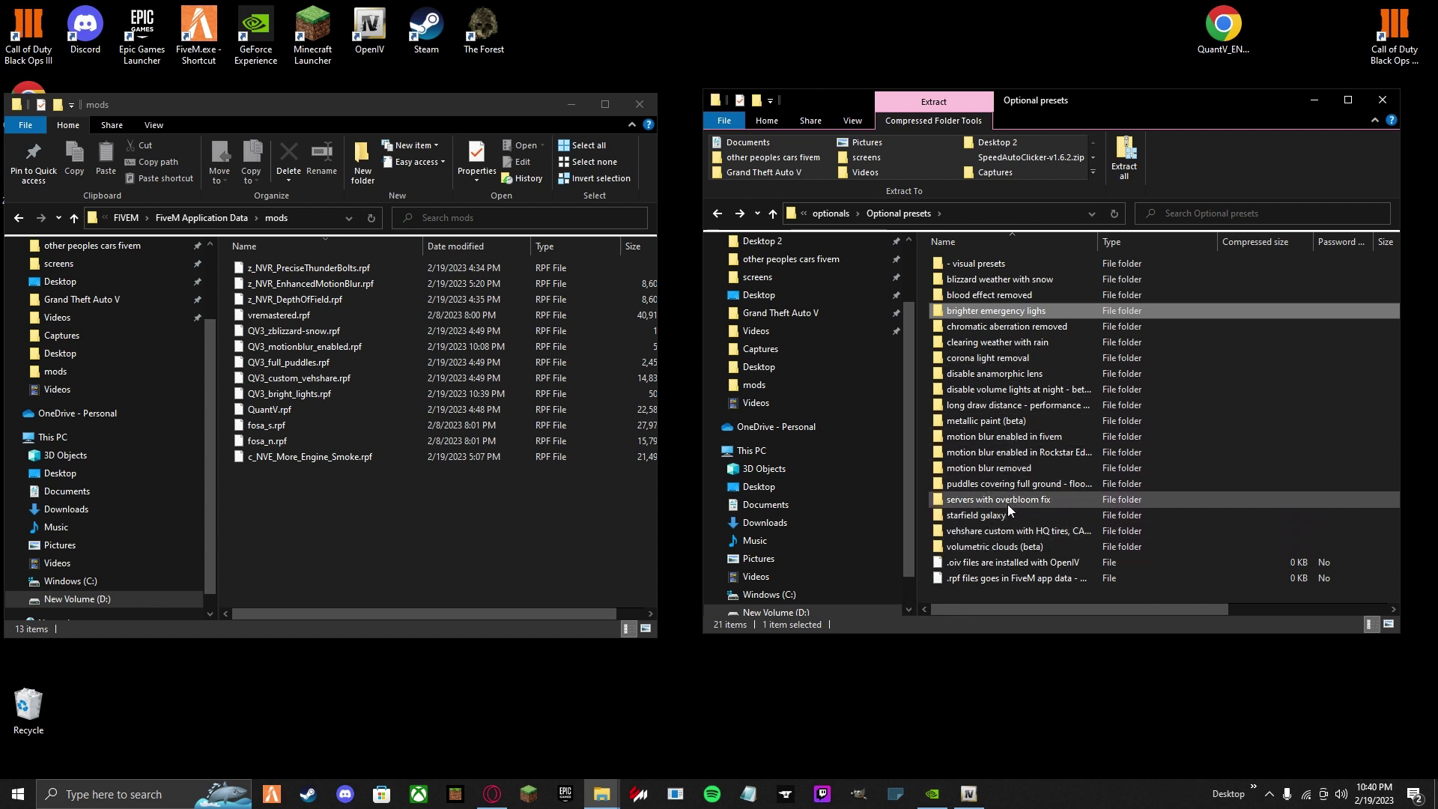
# Step: From the puddles covering full ground preset's mods folder, copy QV3_full_puddles.rpf over FiveM's existing copy
pyautogui.doubleClick(995, 487)
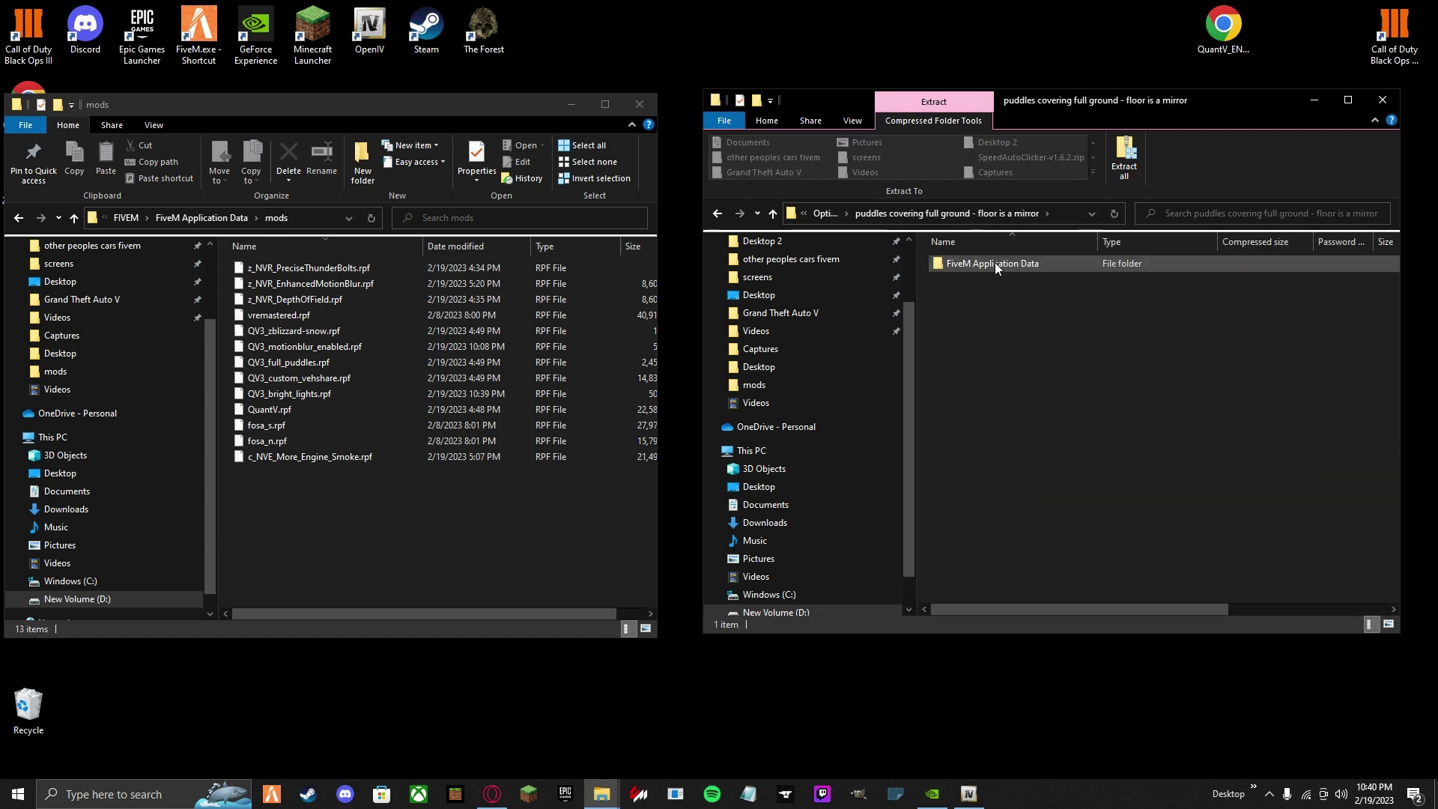
pyautogui.doubleClick(962, 264)
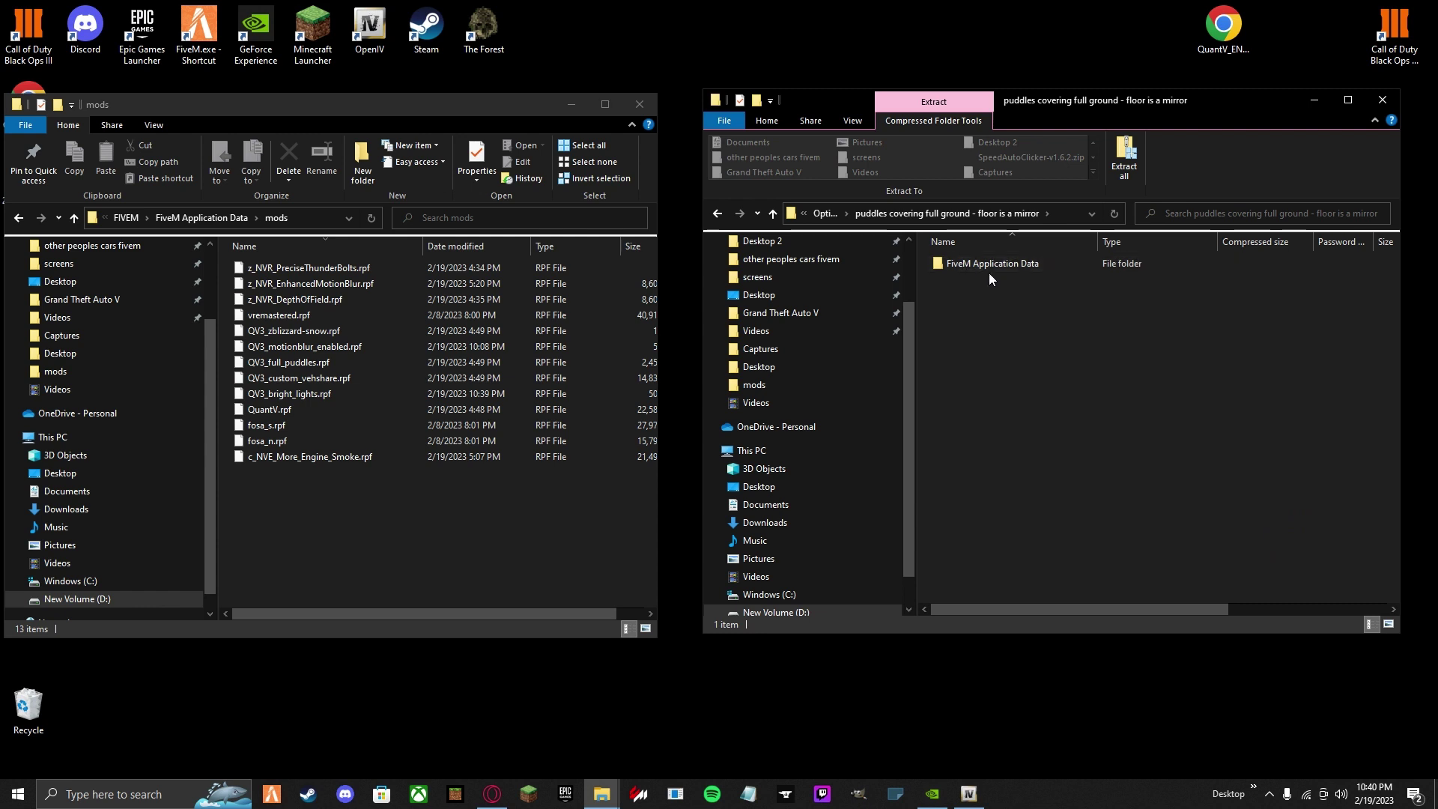
pyautogui.doubleClick(987, 263)
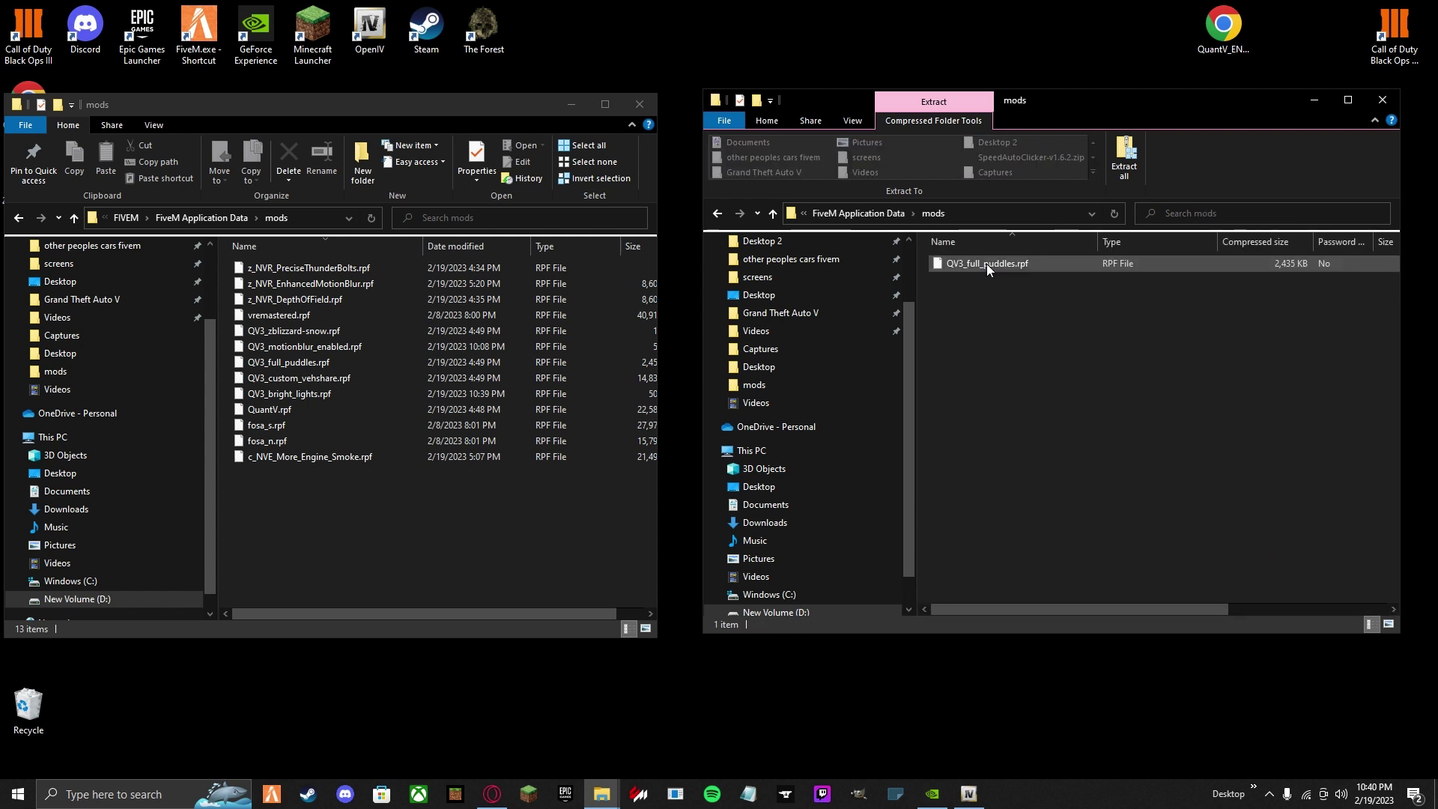
pyautogui.moveTo(986, 264); pyautogui.dragTo(475, 418)
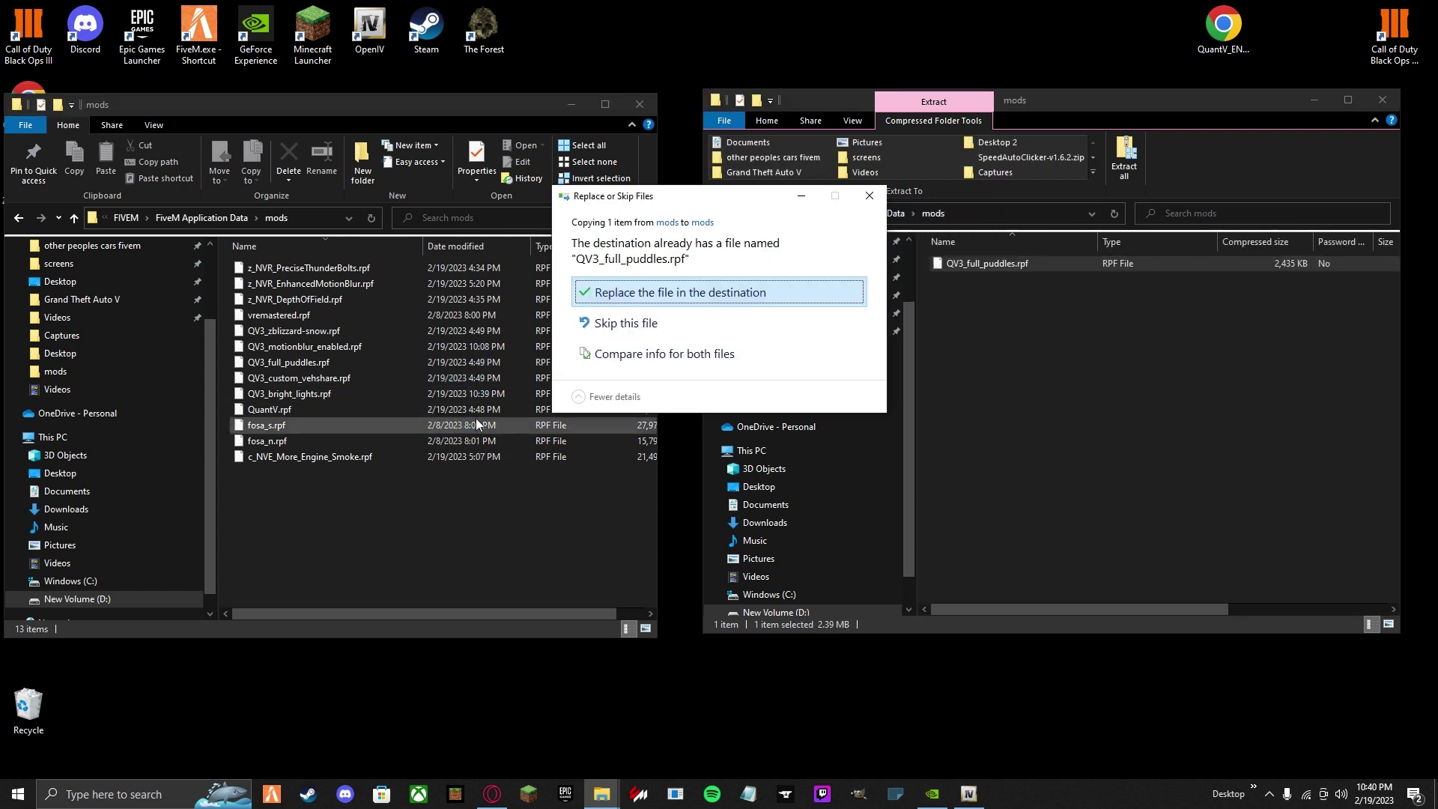
pyautogui.click(630, 294)
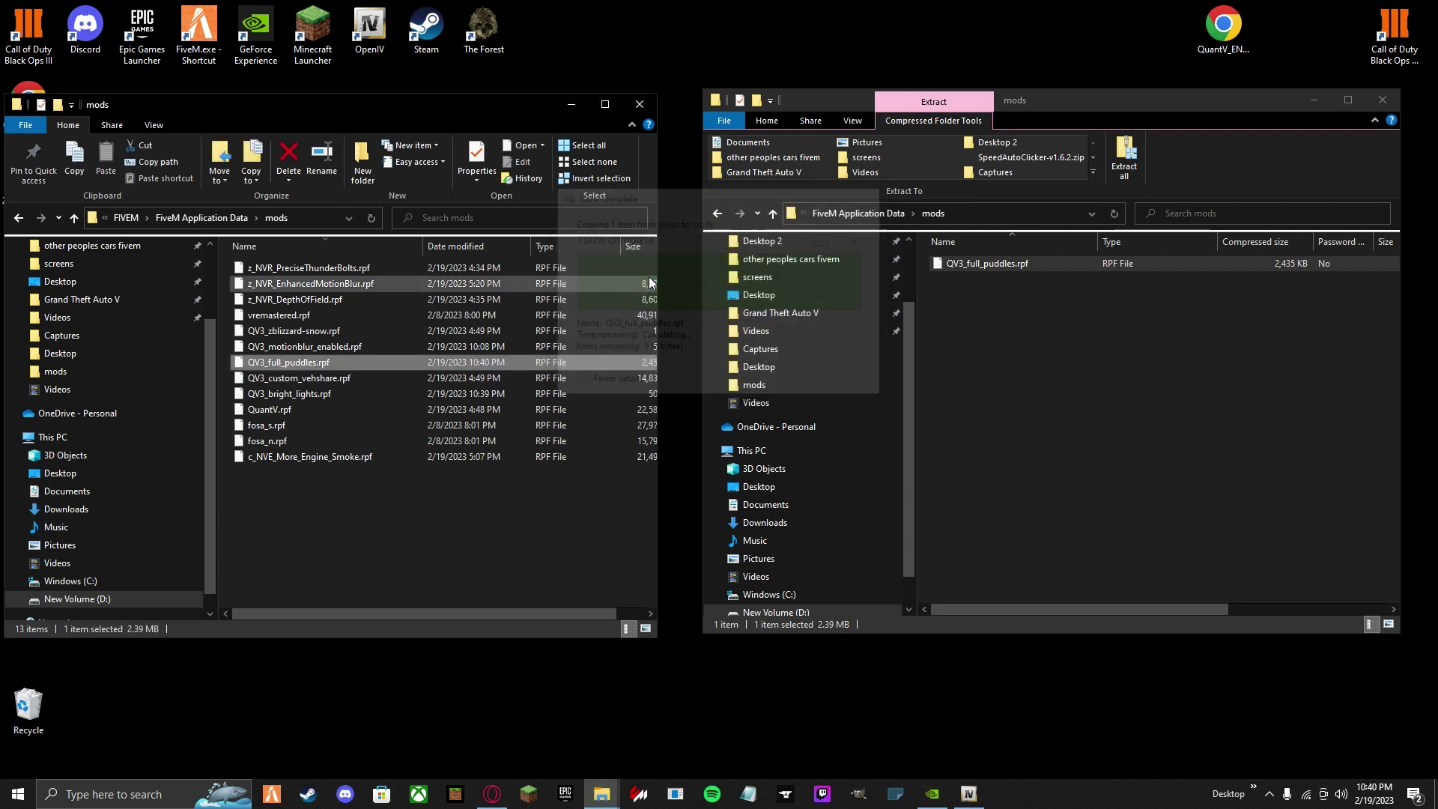